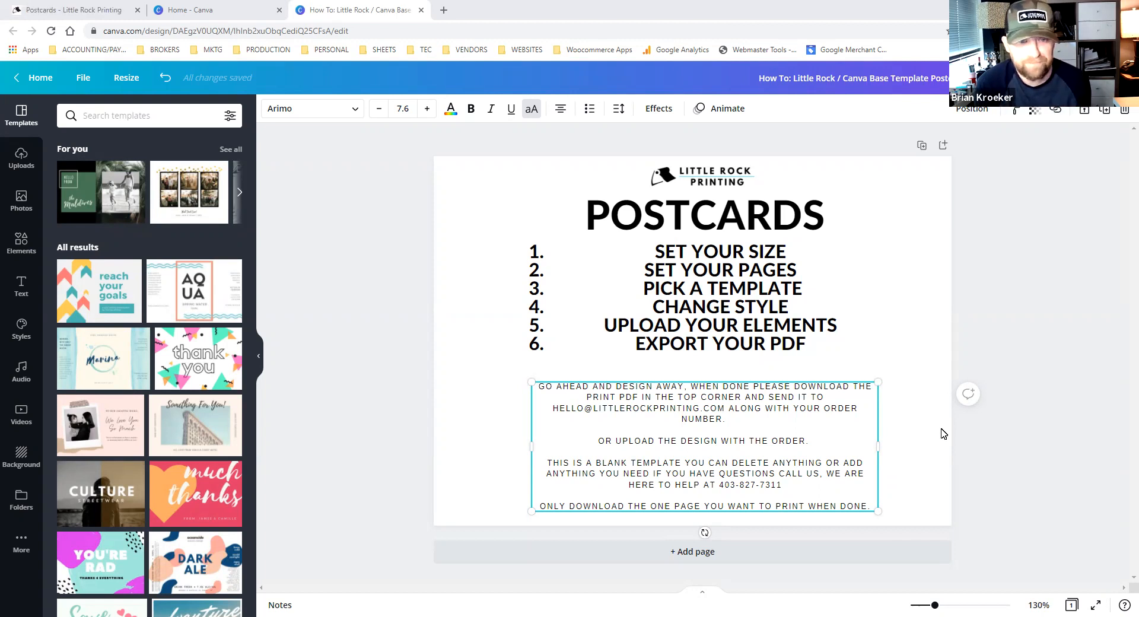
Step: Move the numbered list slightly down and add a blank second page, deleting the surplus third page
drag(661, 296, 663, 303)
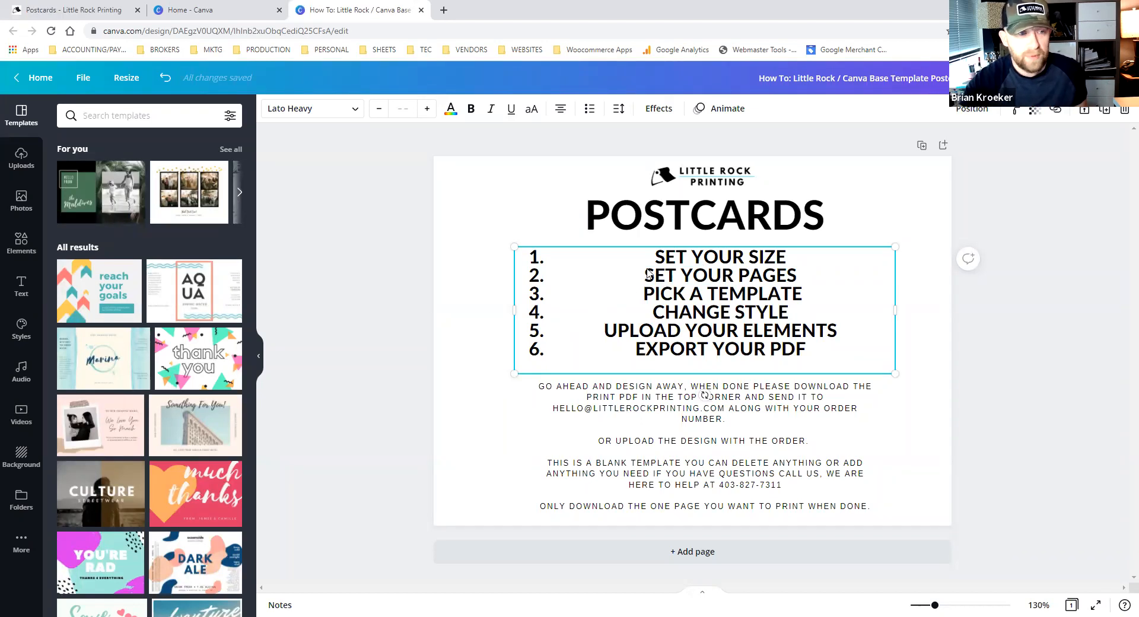
click(682, 552)
scroll(661, 495, up, 1)
scroll(700, 533, down, 2)
click(700, 553)
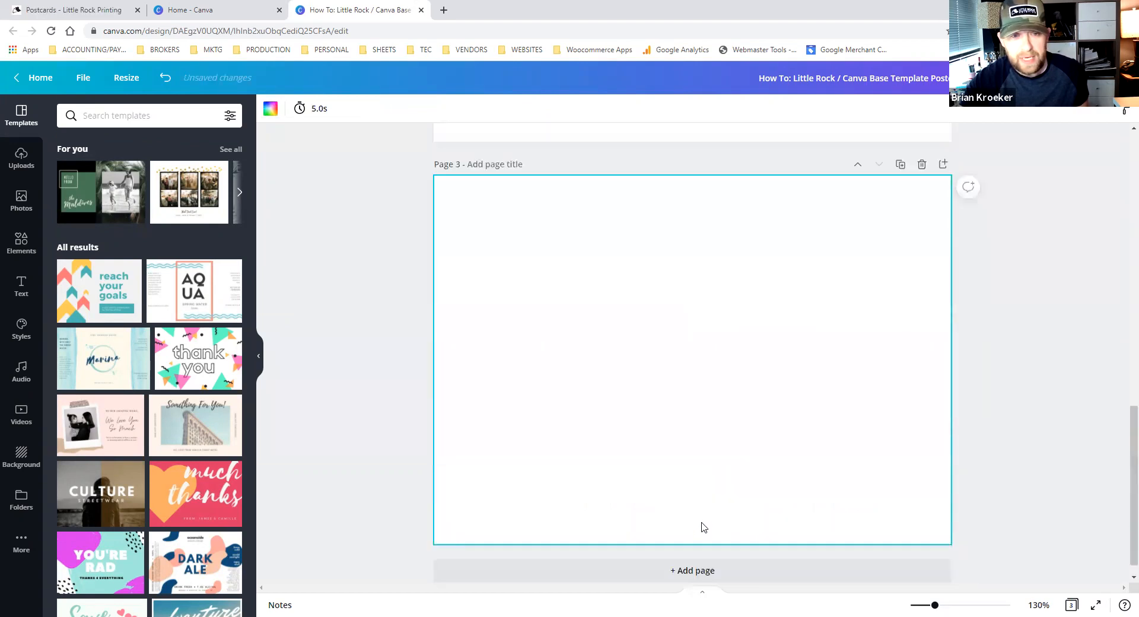
click(921, 164)
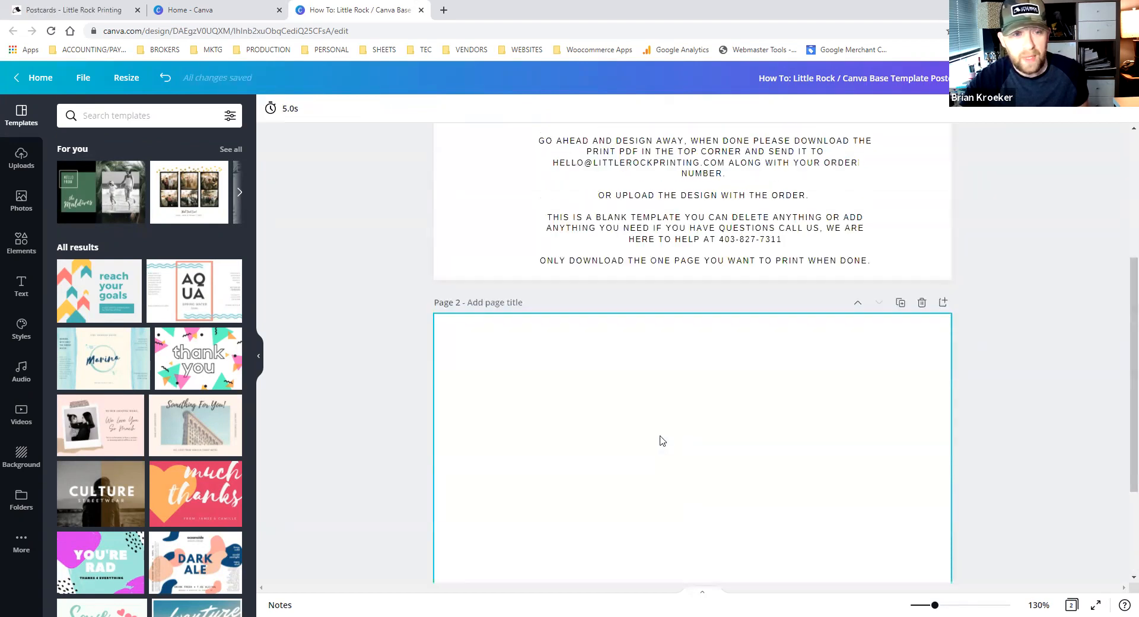
scroll(484, 378, up, 3)
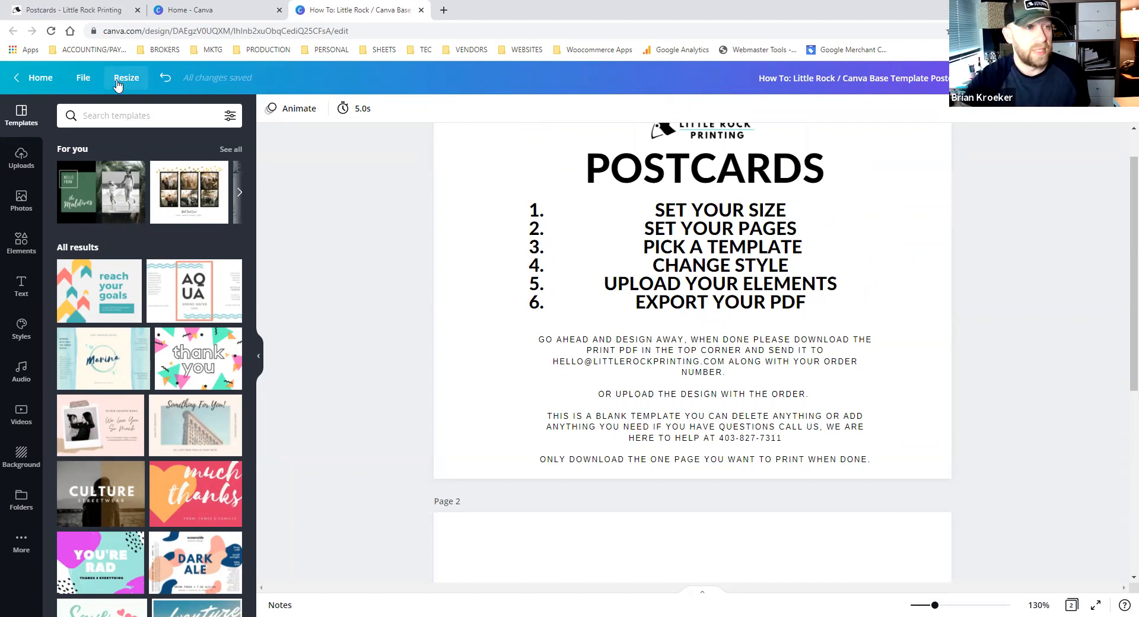
Step: Make a copy of the postcard design and look over its pages
click(83, 79)
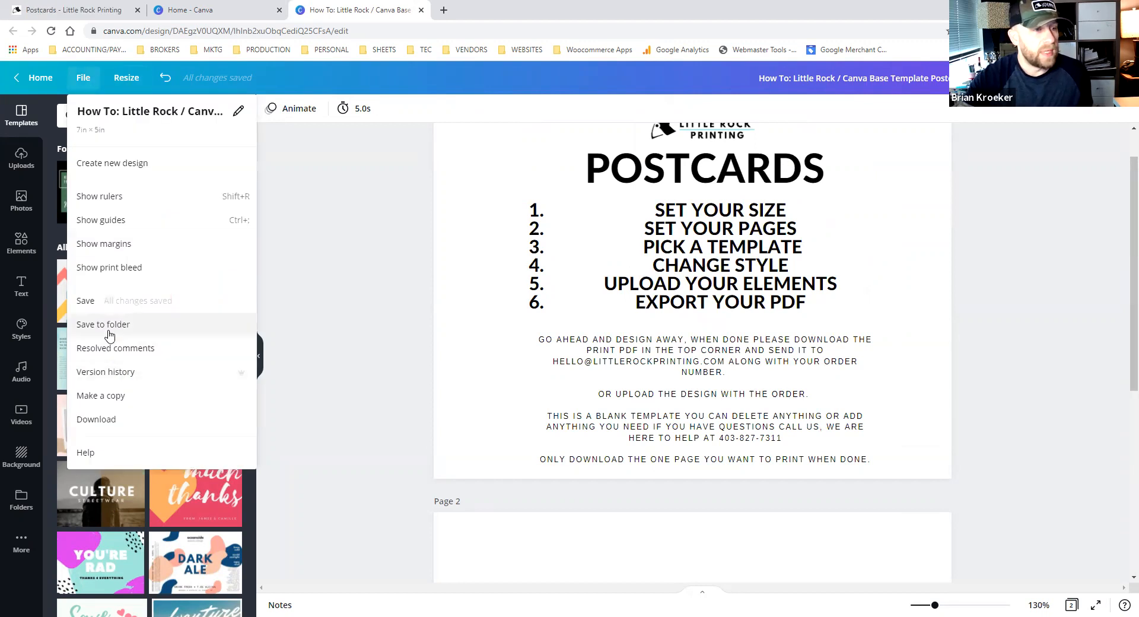
click(111, 396)
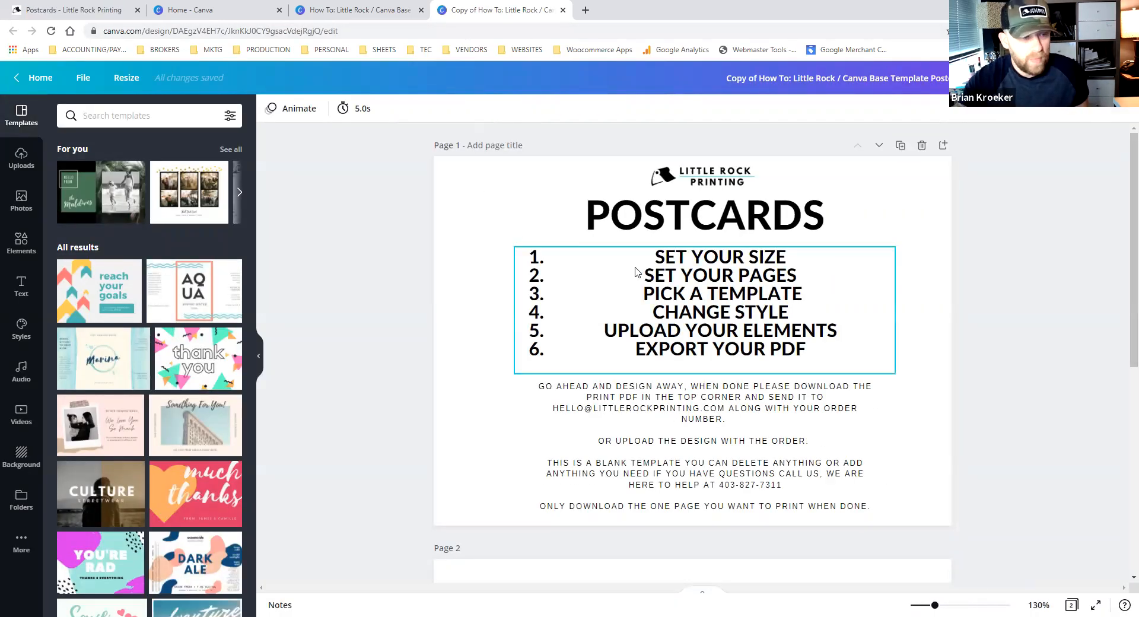
scroll(712, 409, down, 3)
scroll(682, 386, up, 3)
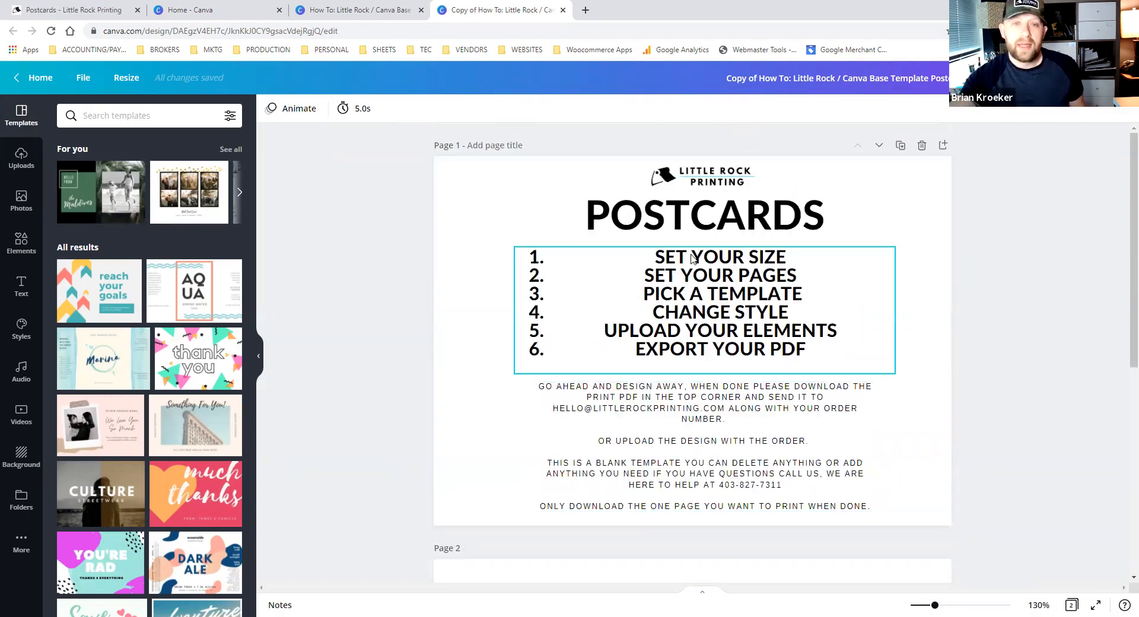
Step: Resize the copied design to a custom size of 9 × 4 in without creating another copy
click(115, 84)
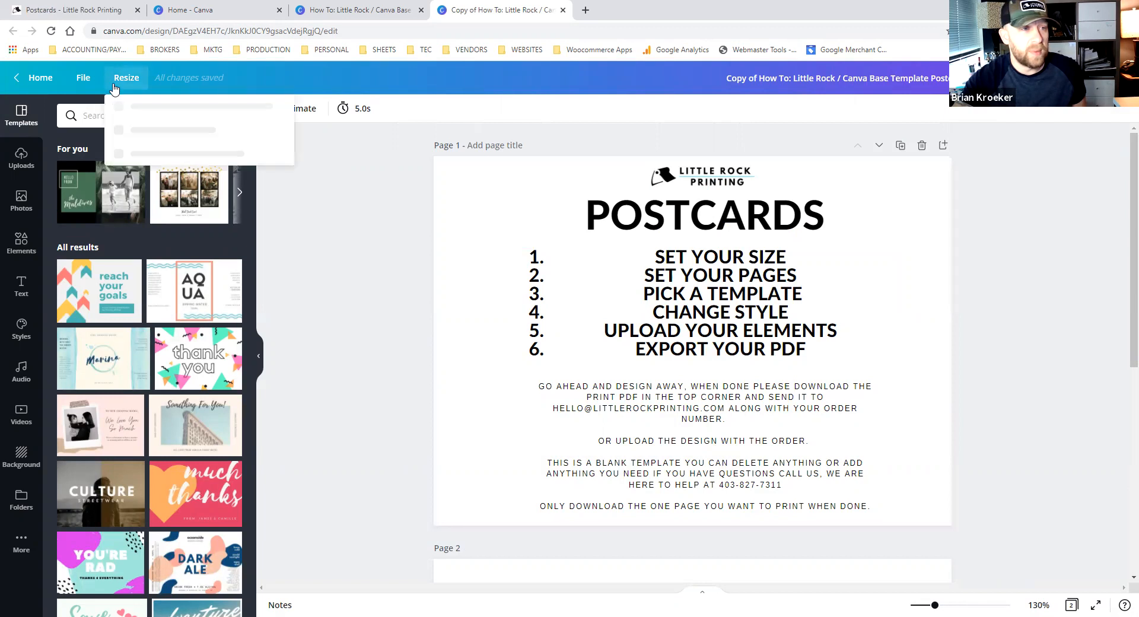
click(138, 163)
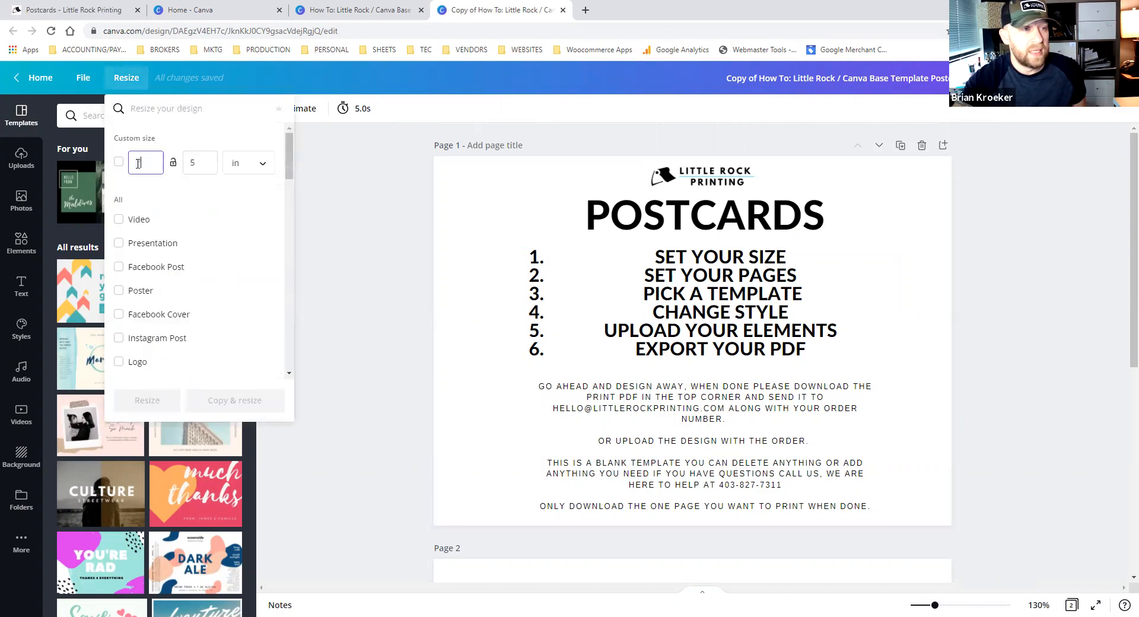
text(9)
click(198, 162)
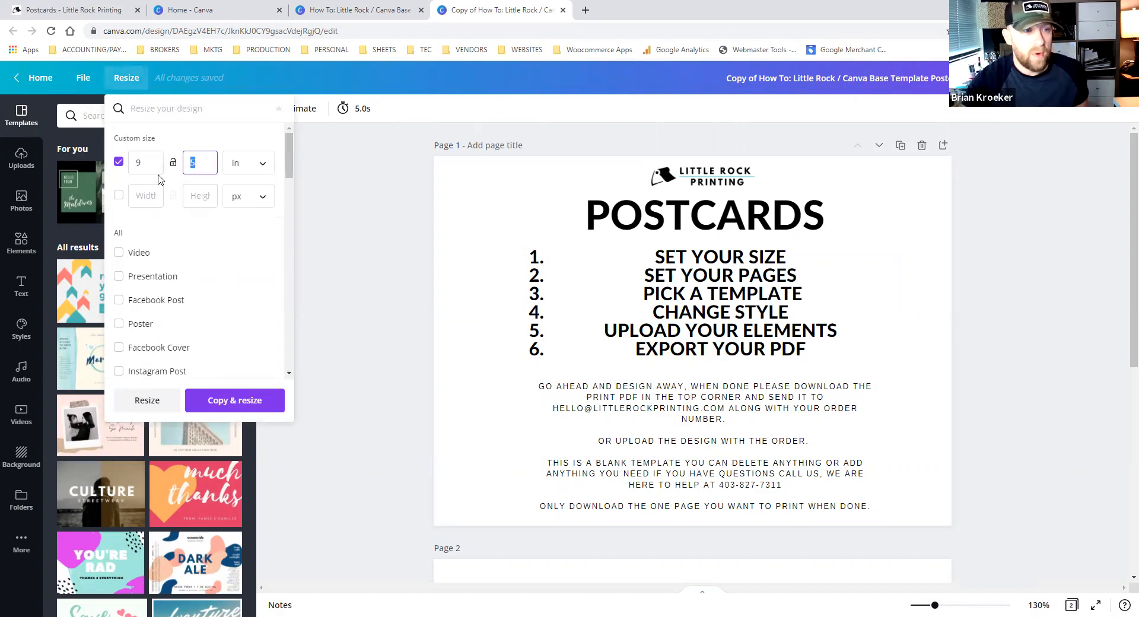
click(254, 172)
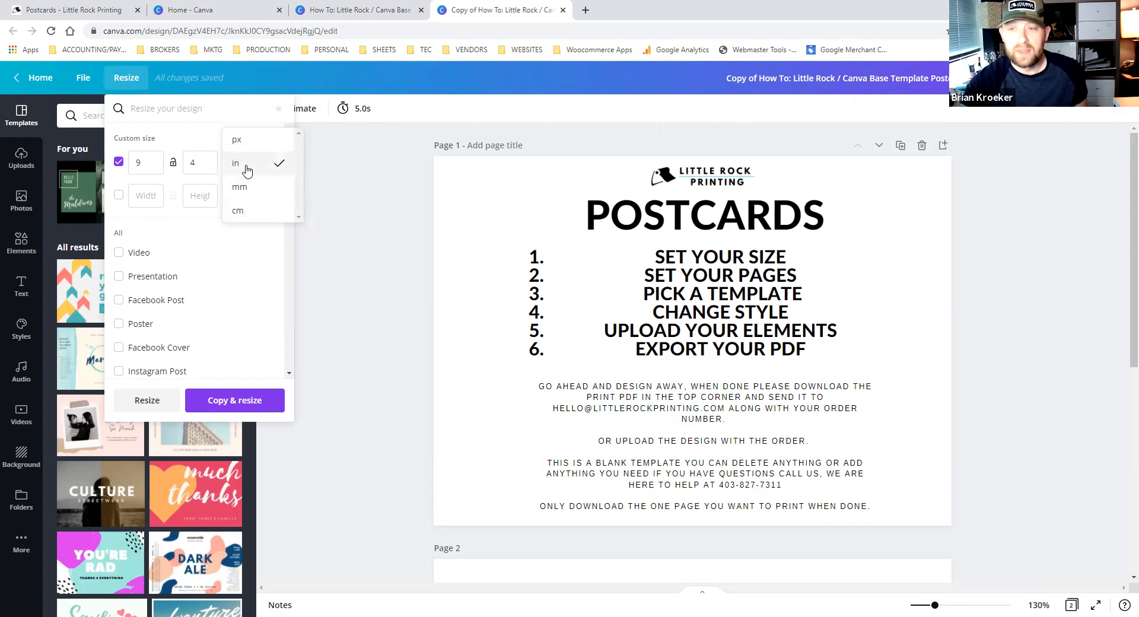
click(246, 169)
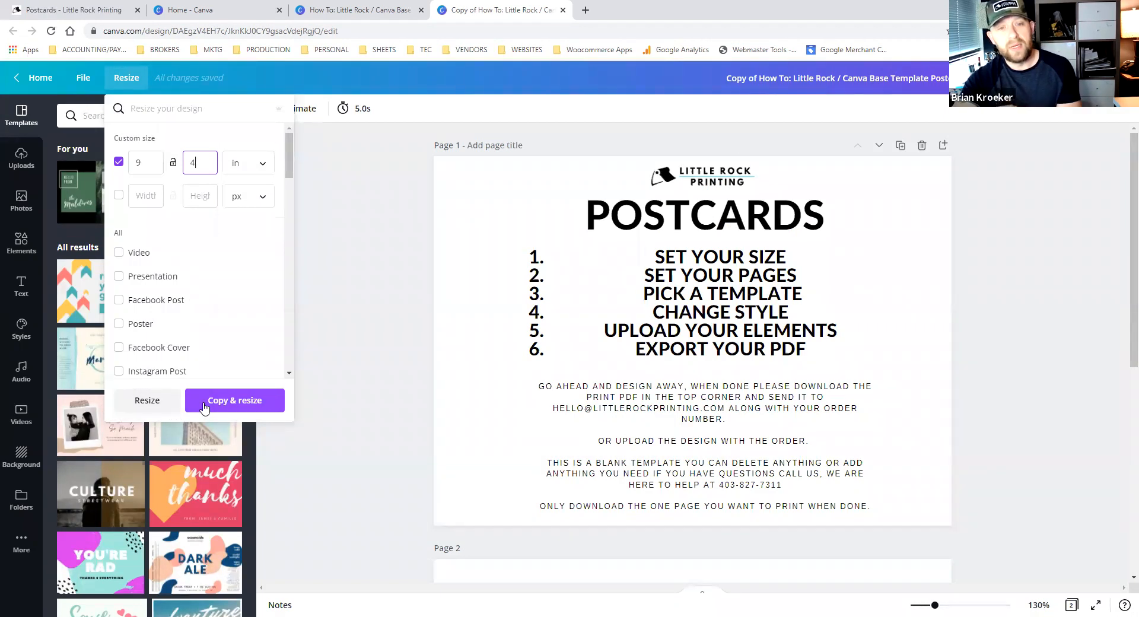
click(147, 400)
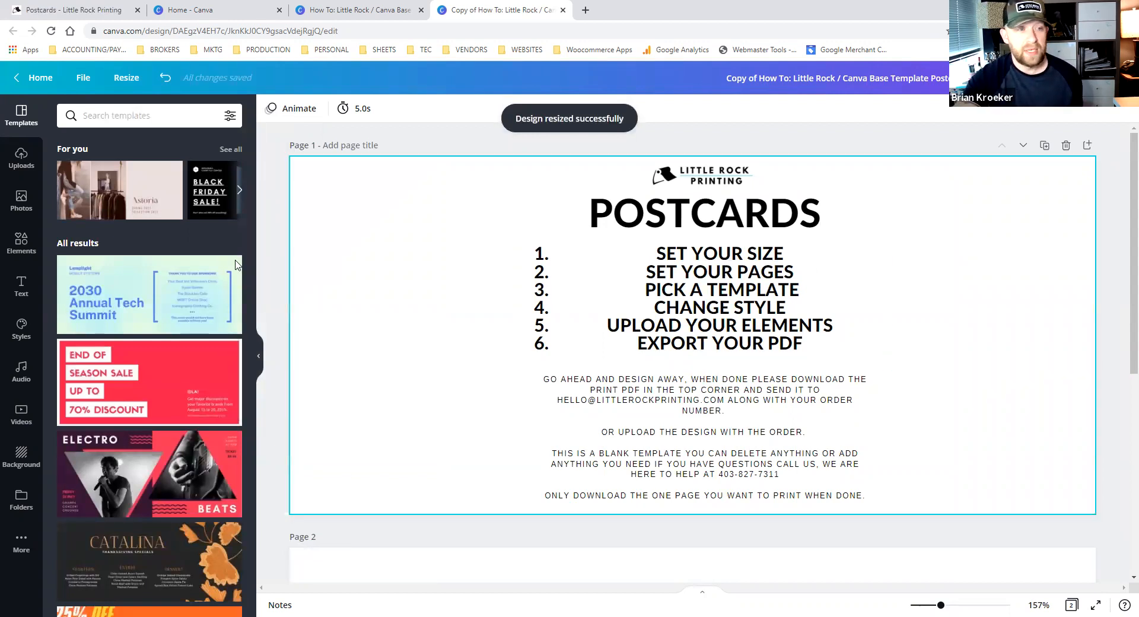
Step: Search the elements library for "check mark" and browse the graphics
click(24, 240)
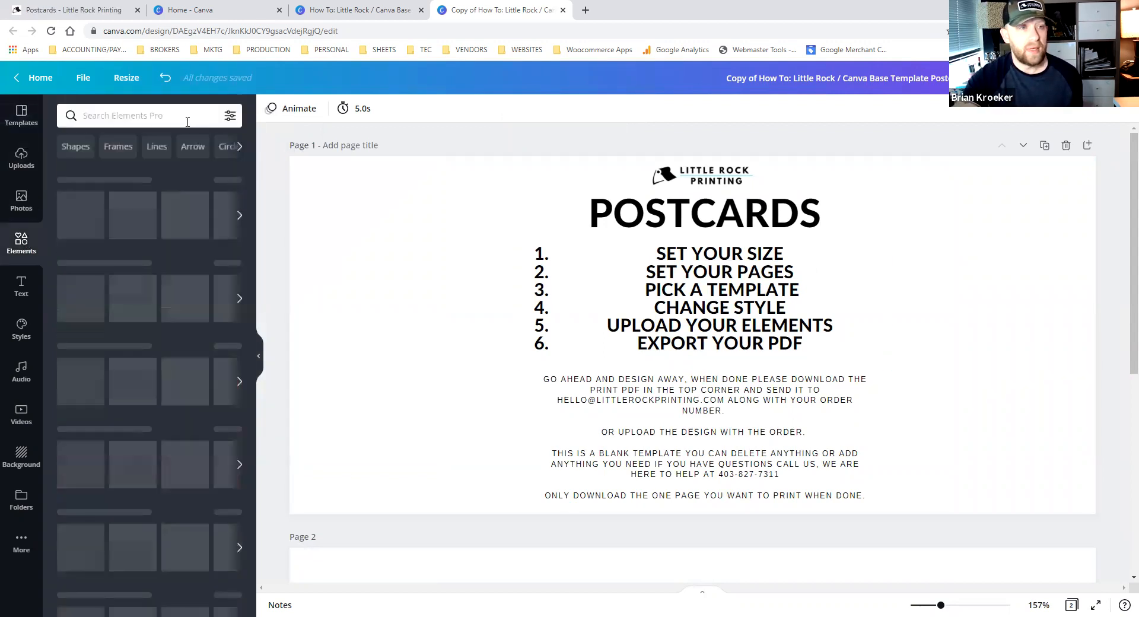
click(145, 117)
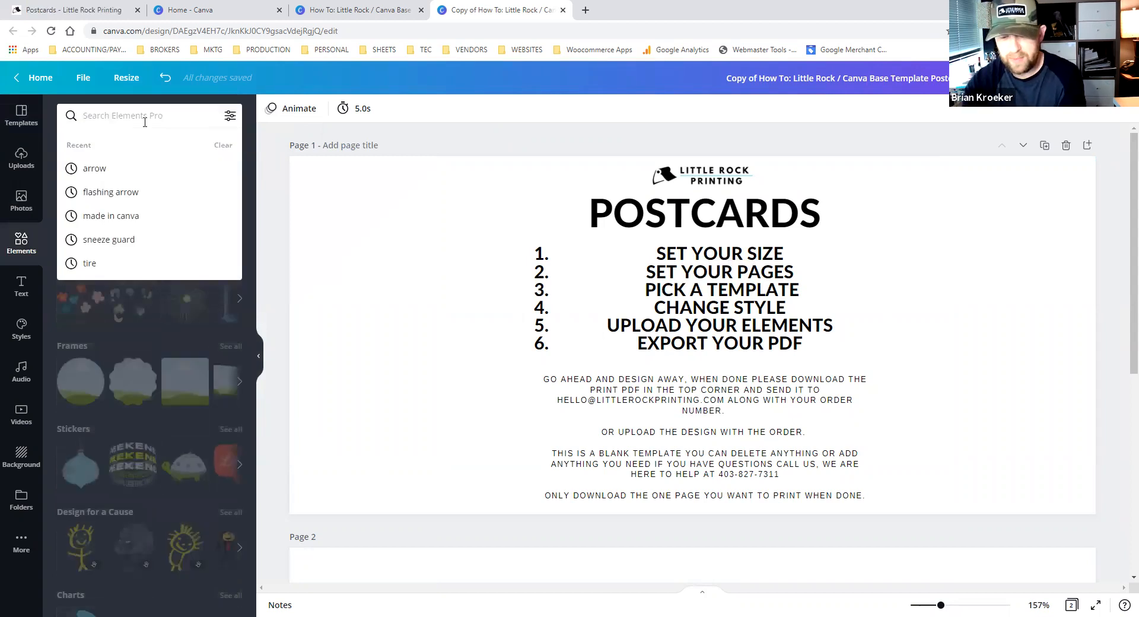
text(check )
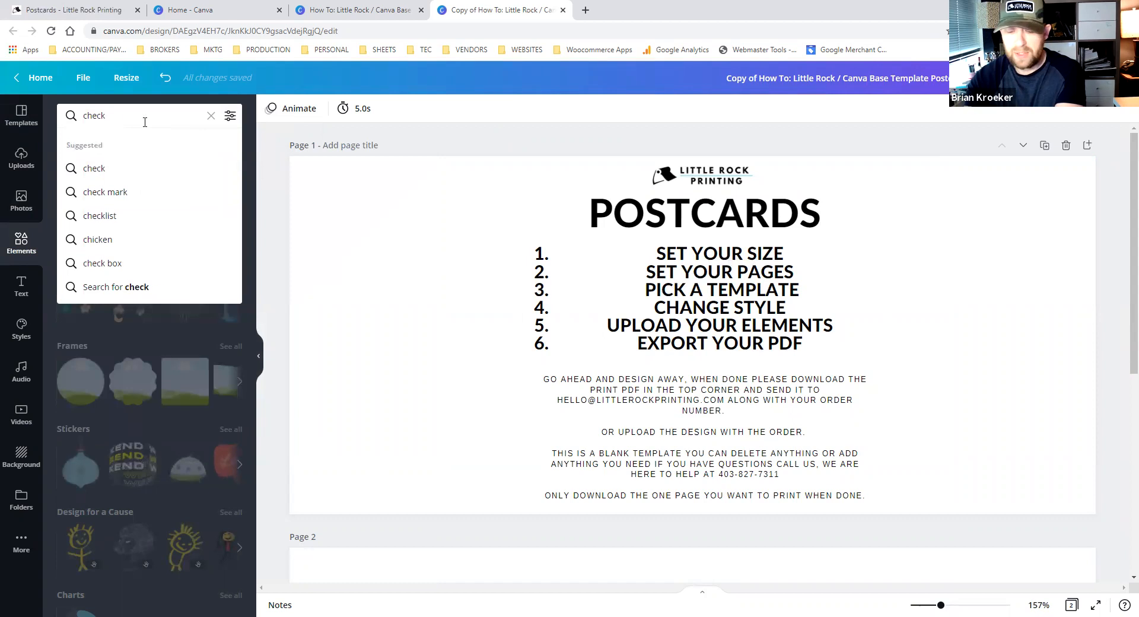
text(mark)
key(Return)
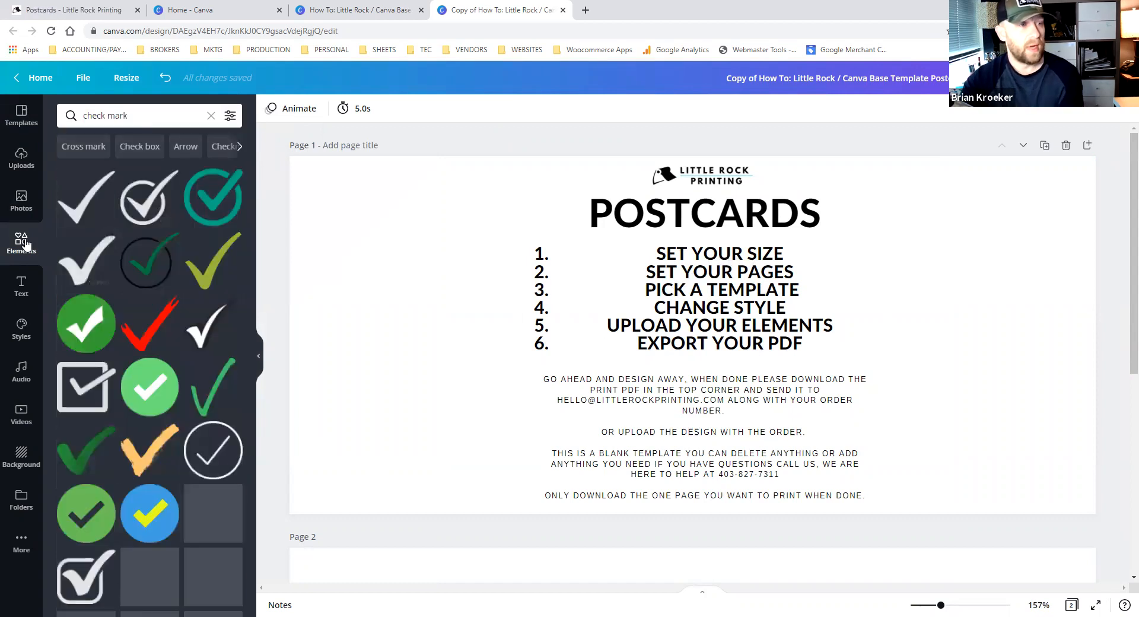
scroll(105, 386, down, 12)
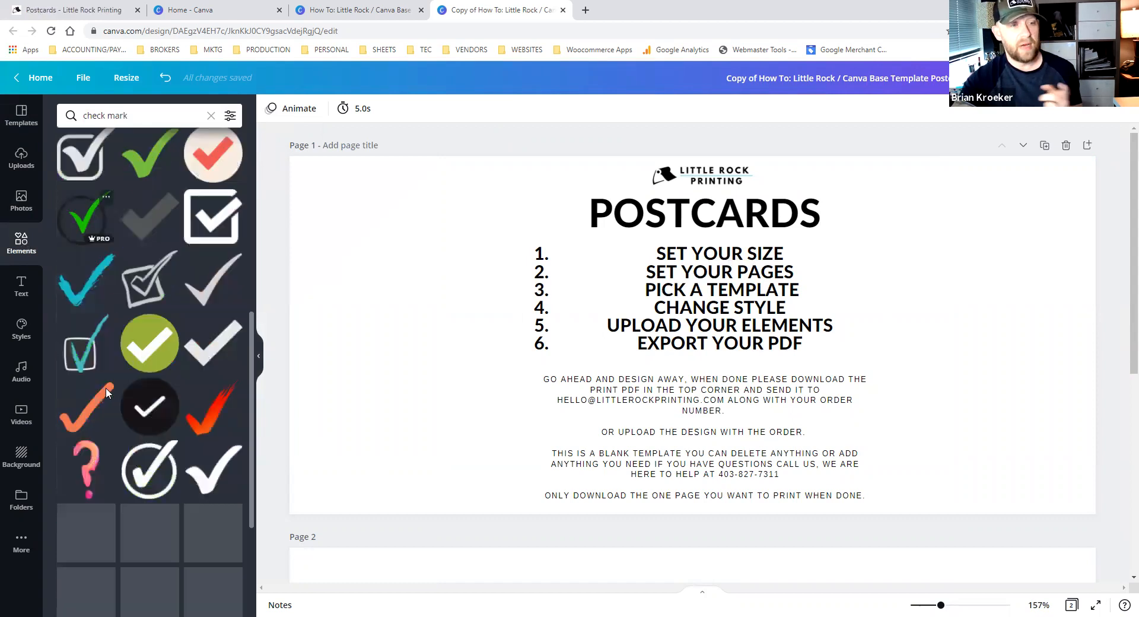
scroll(107, 390, up, 5)
scroll(108, 389, up, 6)
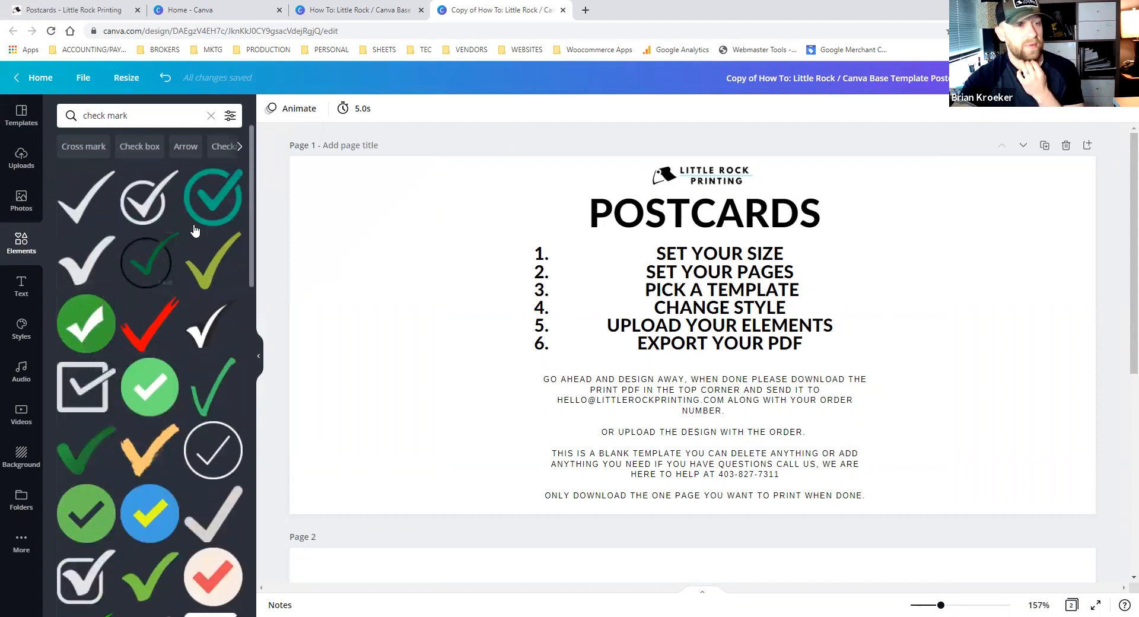
Step: Insert the teal circled check mark, shrink it and place it beside SET YOUR SIZE
click(234, 205)
drag(759, 401, 826, 283)
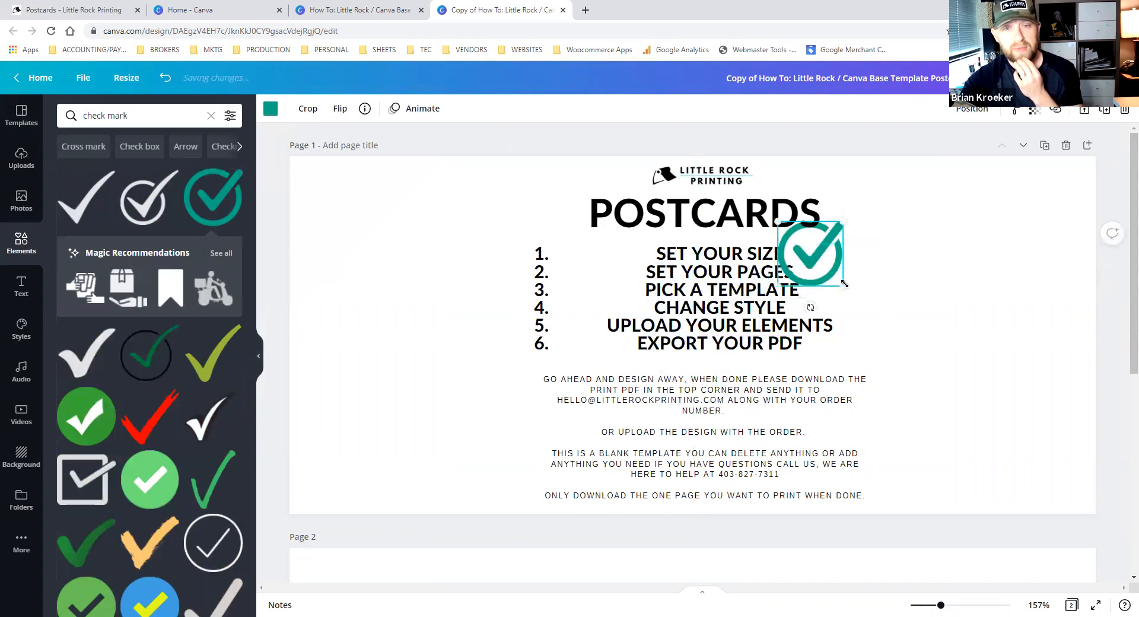
drag(787, 243, 813, 266)
key(ctrl+z)
click(807, 255)
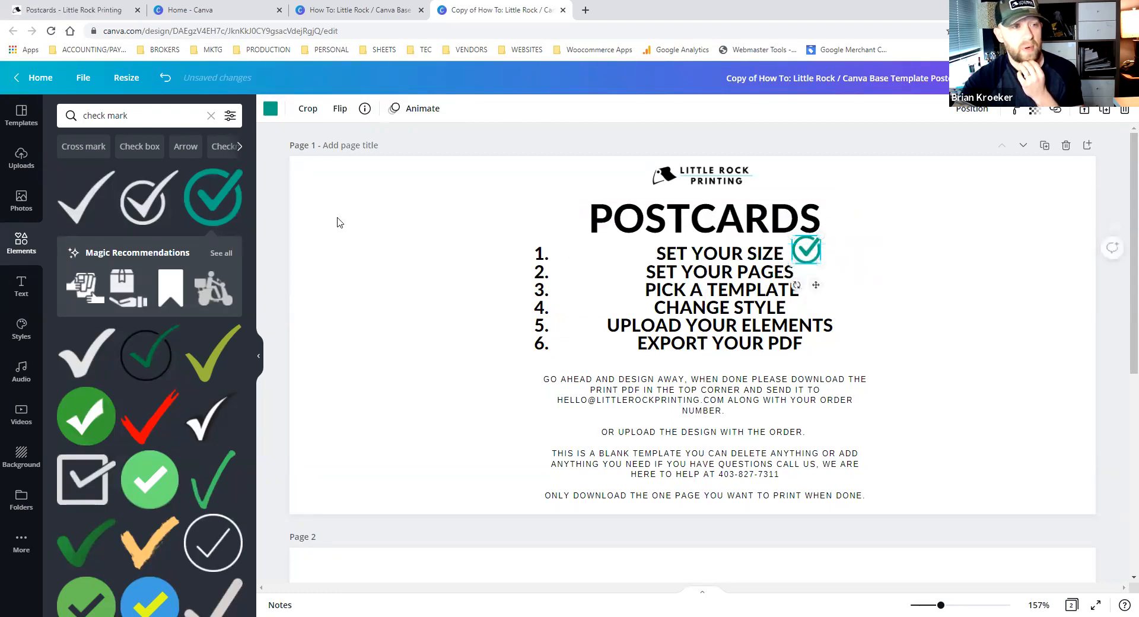
Step: Try a default turquoise and a purple found by colour search on the check mark
click(271, 109)
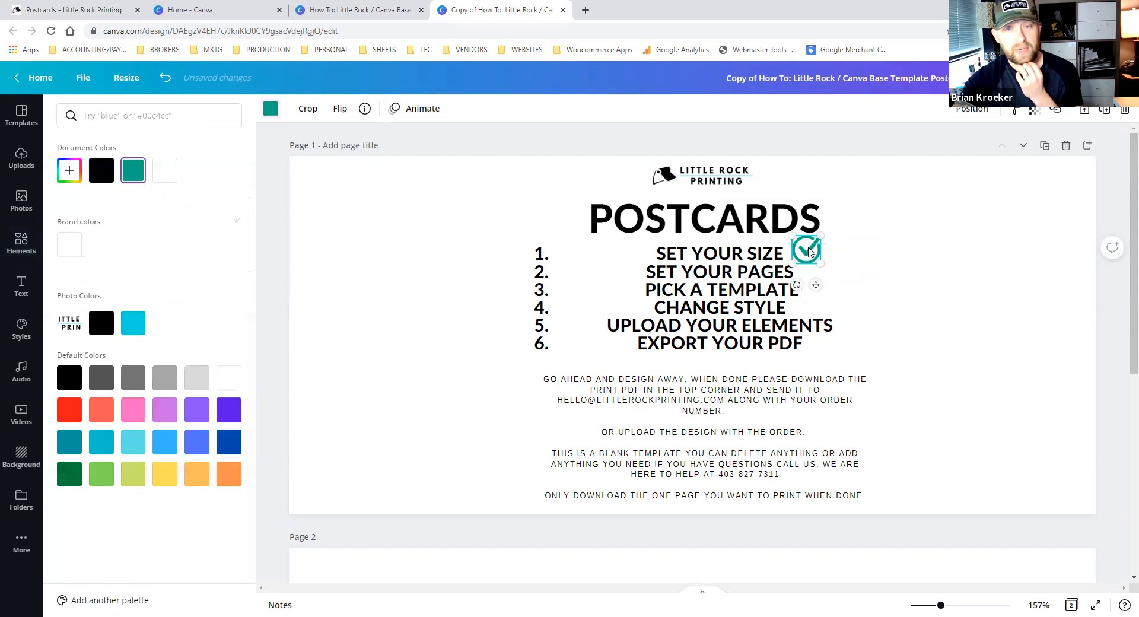
click(101, 442)
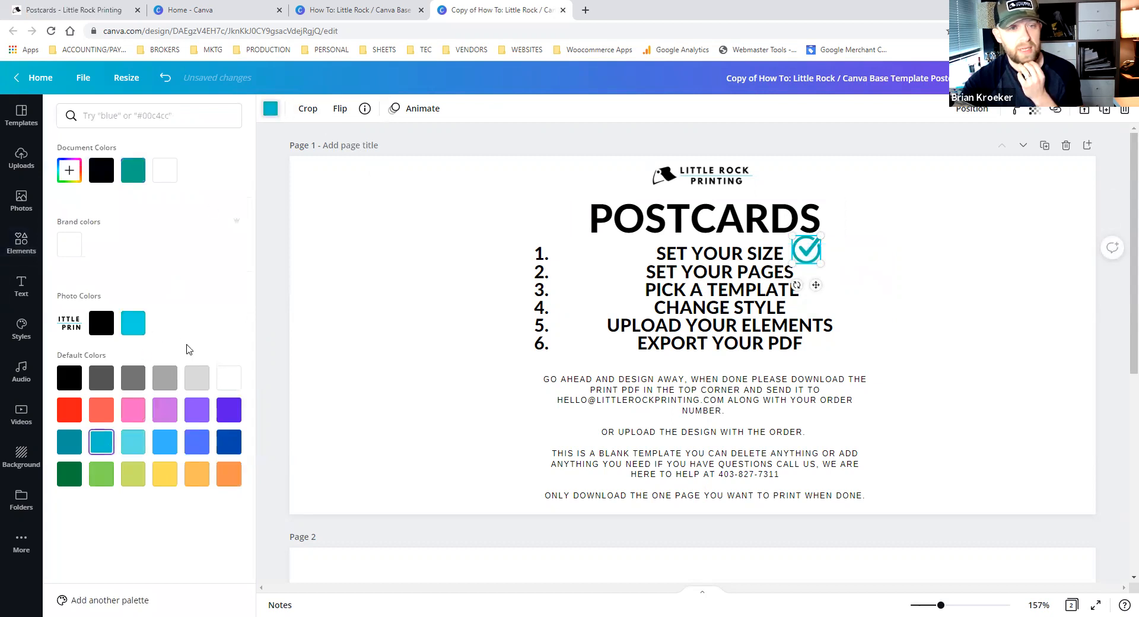
click(132, 121)
text(purple)
click(76, 171)
Step: Set the check mark's colour to hex code 00c4cc
click(71, 116)
key(ctrl+a)
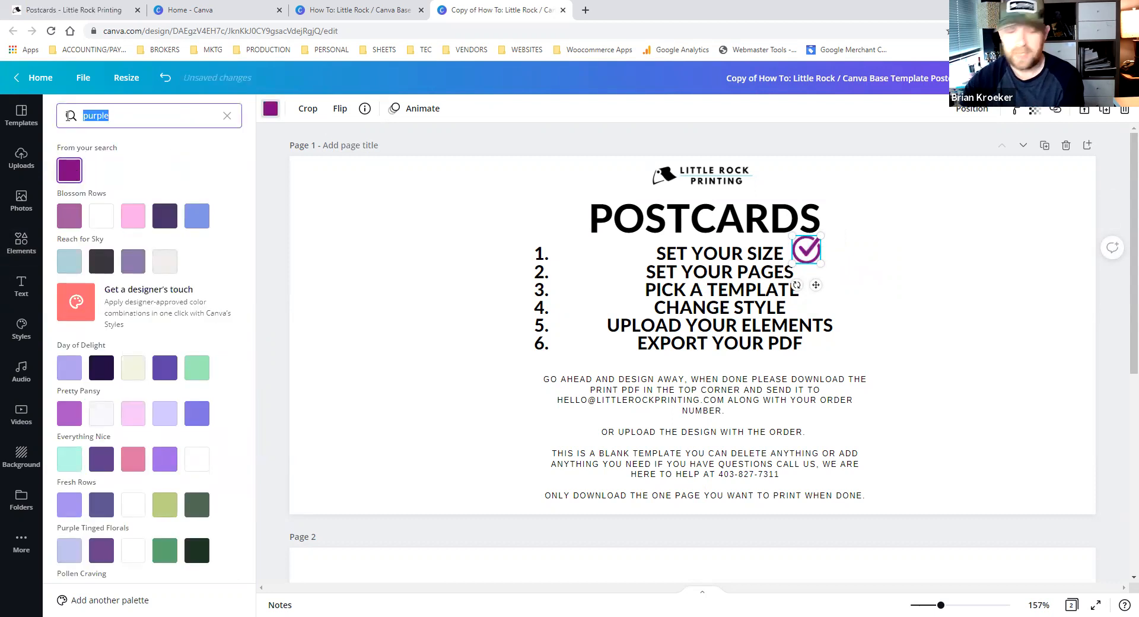
text(000)
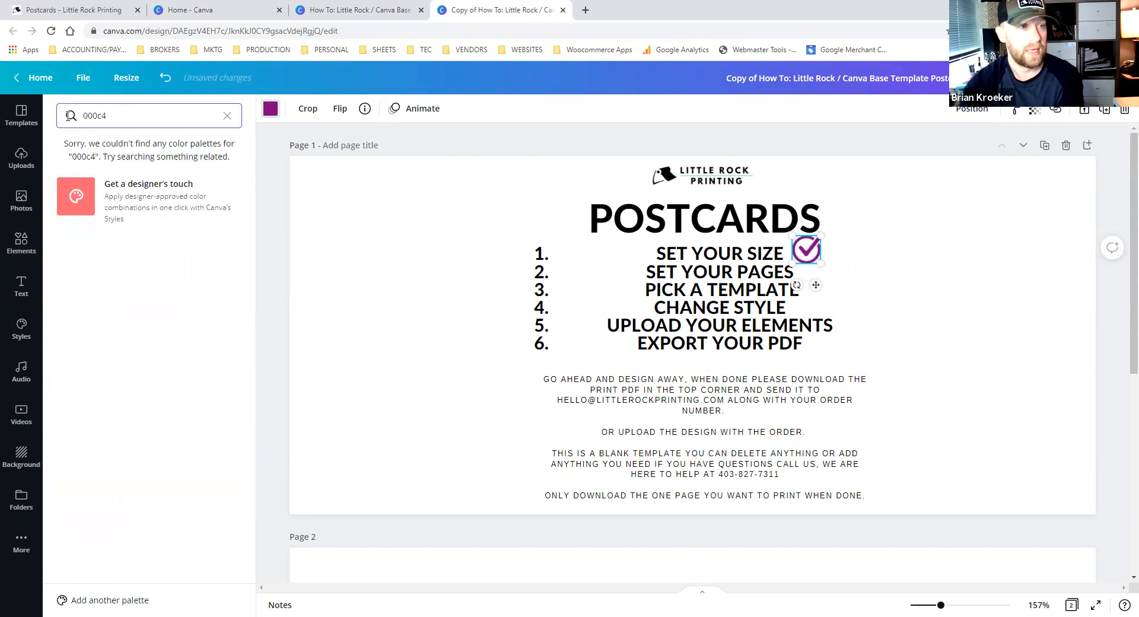
key(BackSpace)
text(c4cc)
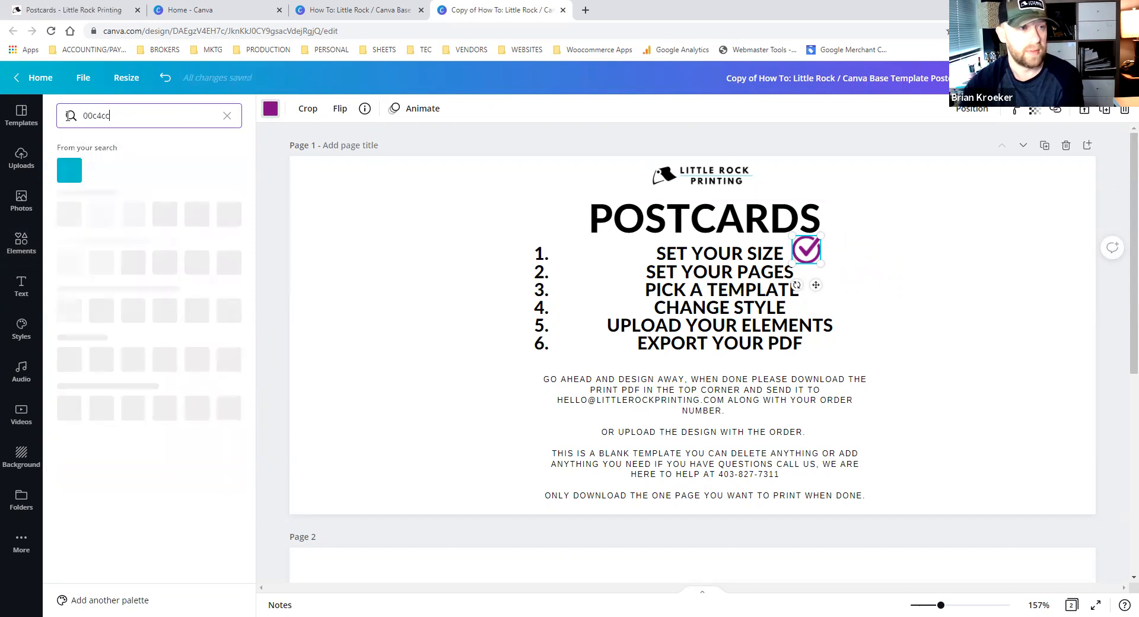
click(69, 170)
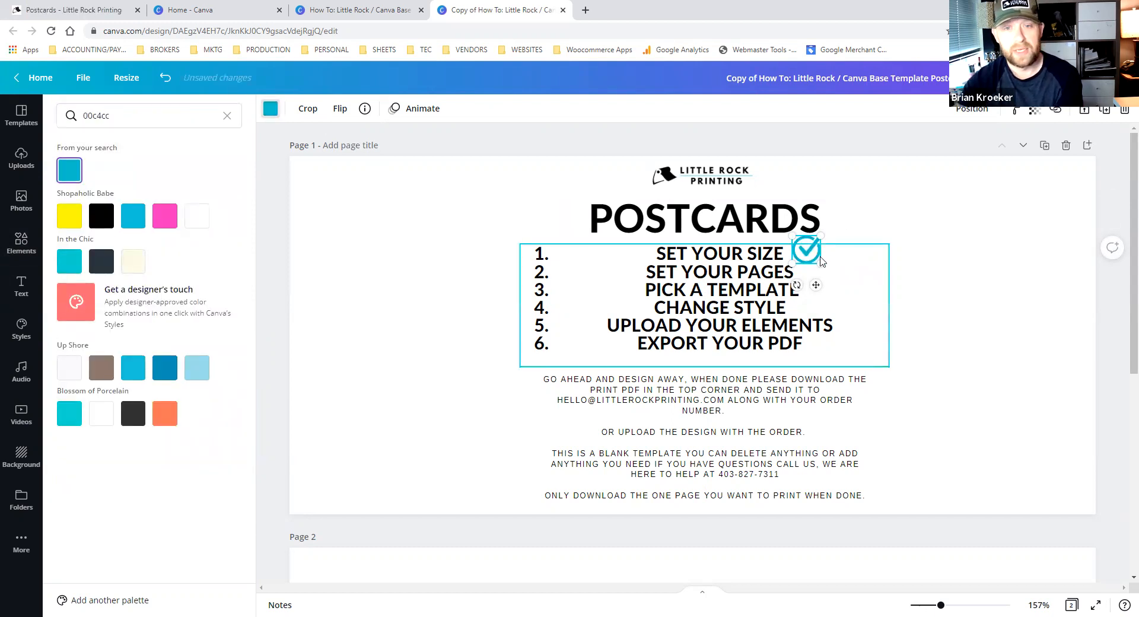
Step: Shrink the check mark to the height of the list text and align it just after SET YOUR SIZE
drag(820, 263, 802, 259)
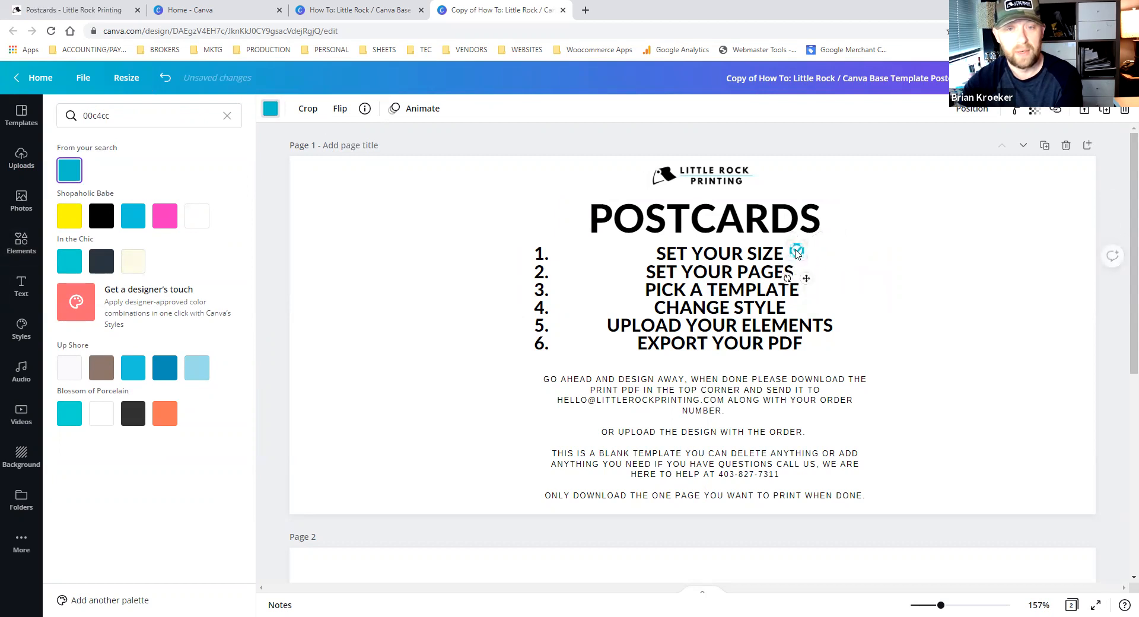
click(880, 331)
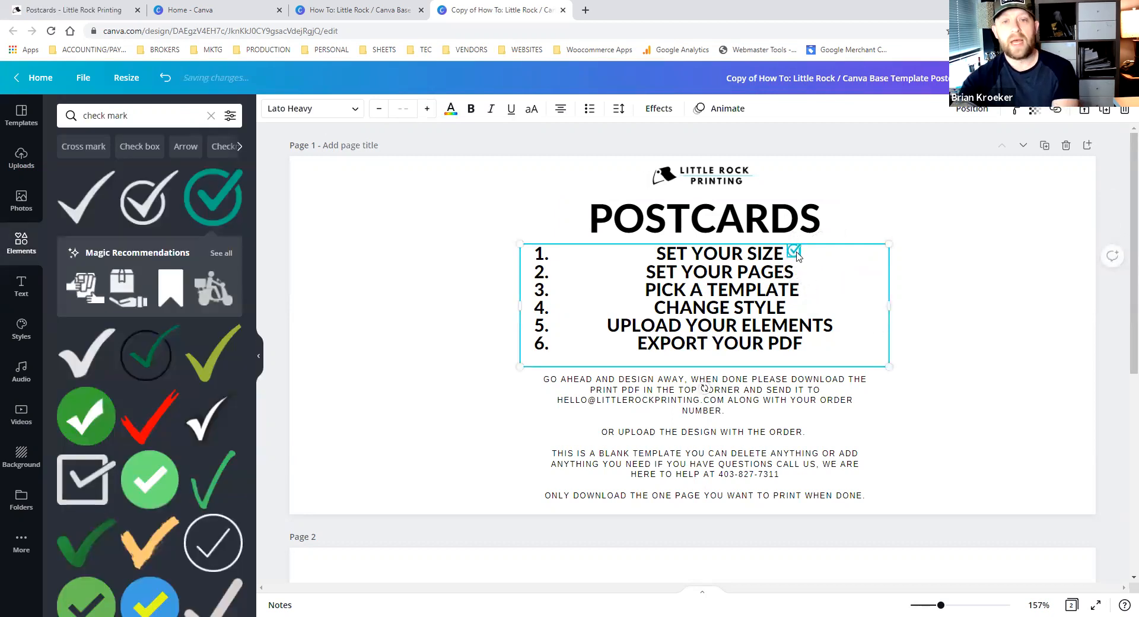
click(795, 254)
key(shift+Down)
key(Up)
key(Up)
key(Up)
key(Up)
key(Up)
key(Up)
click(917, 293)
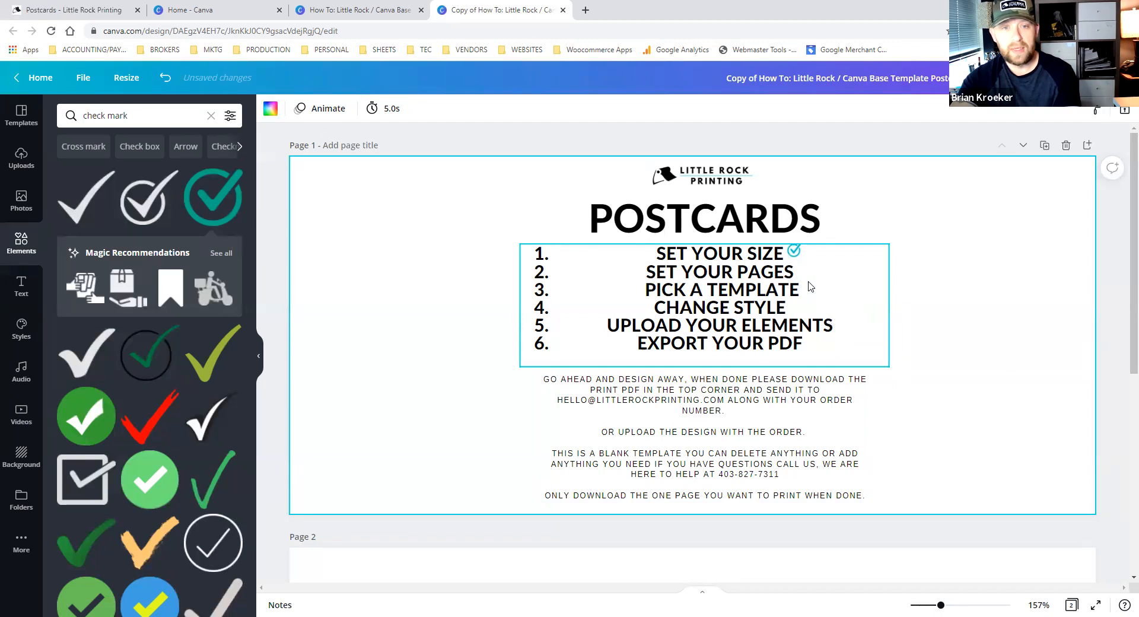
Step: Delete the blank second page and add two new blank pages after the instructions page
scroll(753, 445, down, 6)
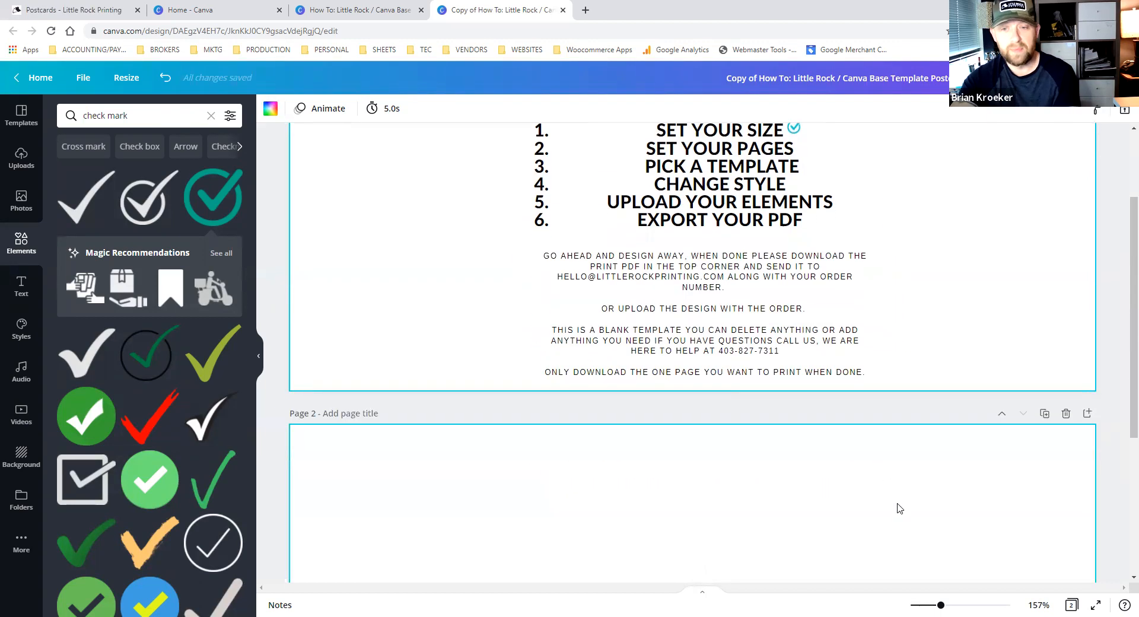
click(1065, 185)
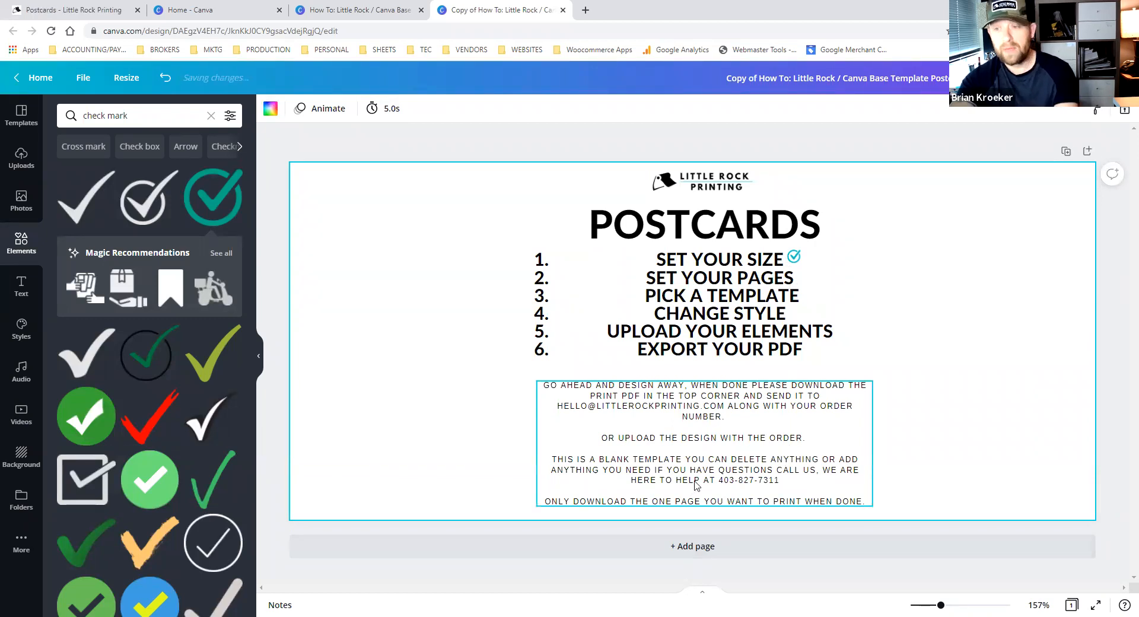
click(692, 546)
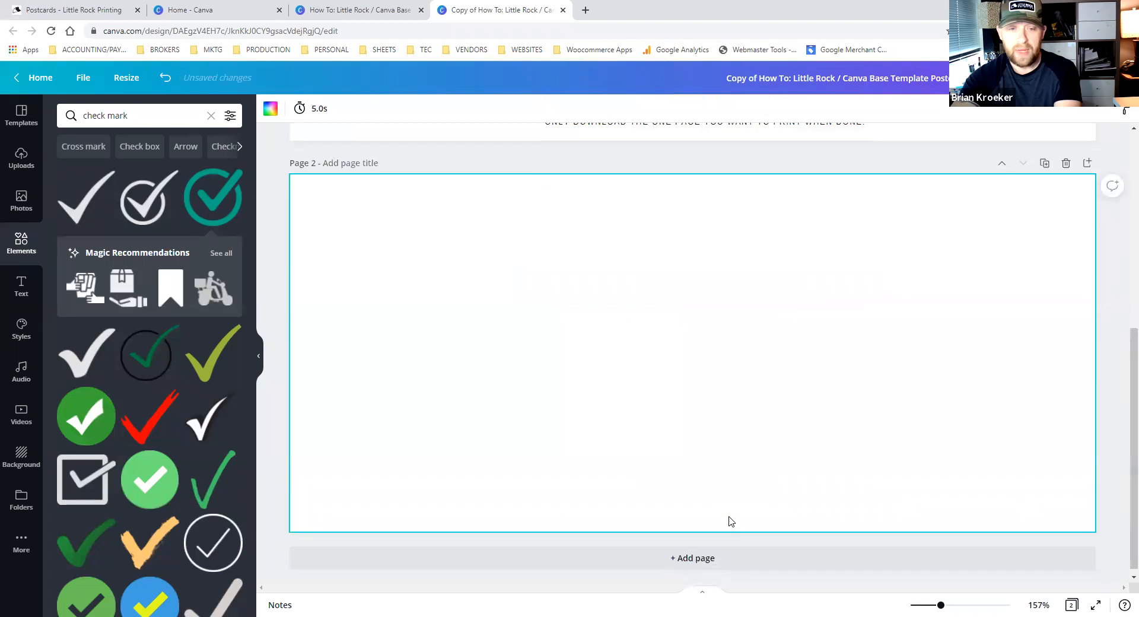
click(698, 558)
scroll(741, 498, up, 5)
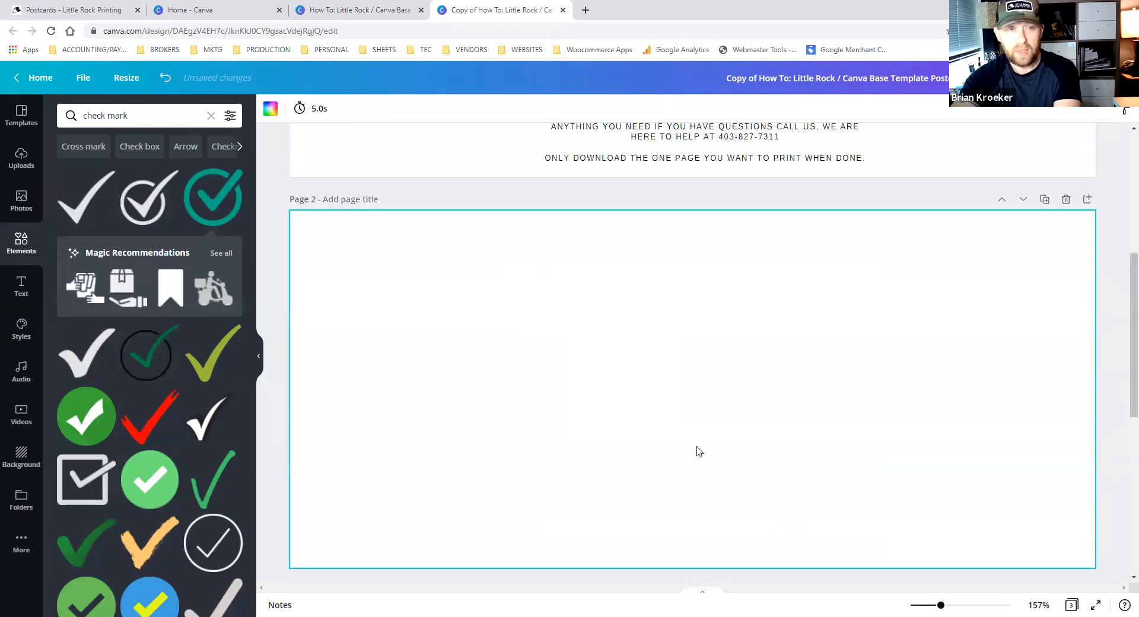
scroll(661, 491, down, 5)
scroll(663, 503, up, 4)
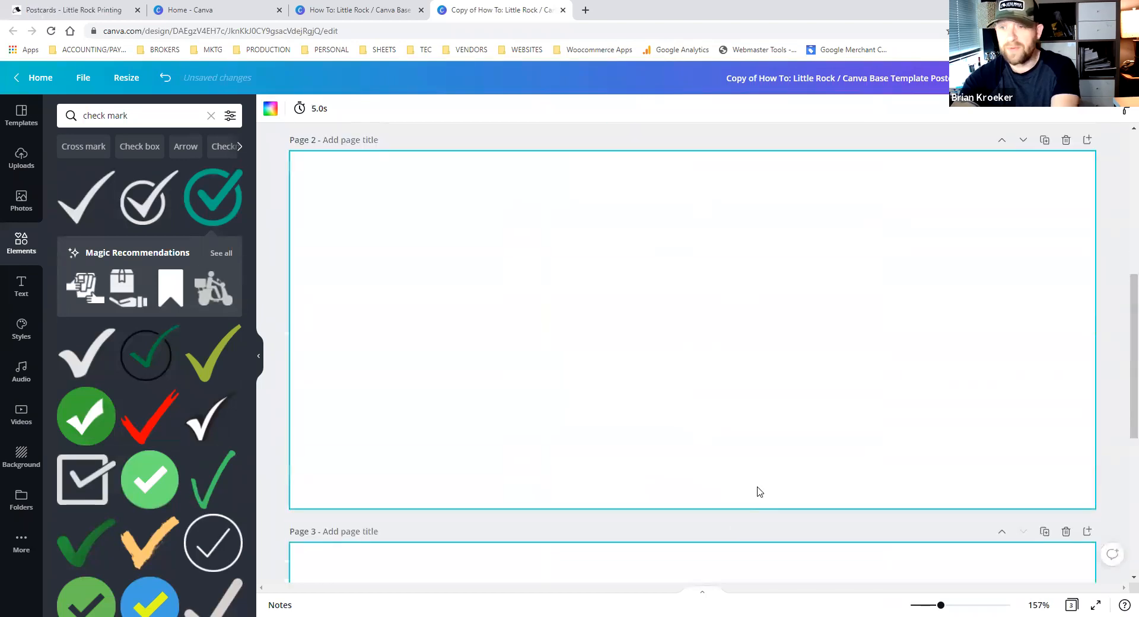
Step: Duplicate the check mark beside SET YOUR SIZE and align the copy just after SET YOUR PAGES
scroll(722, 438, up, 5)
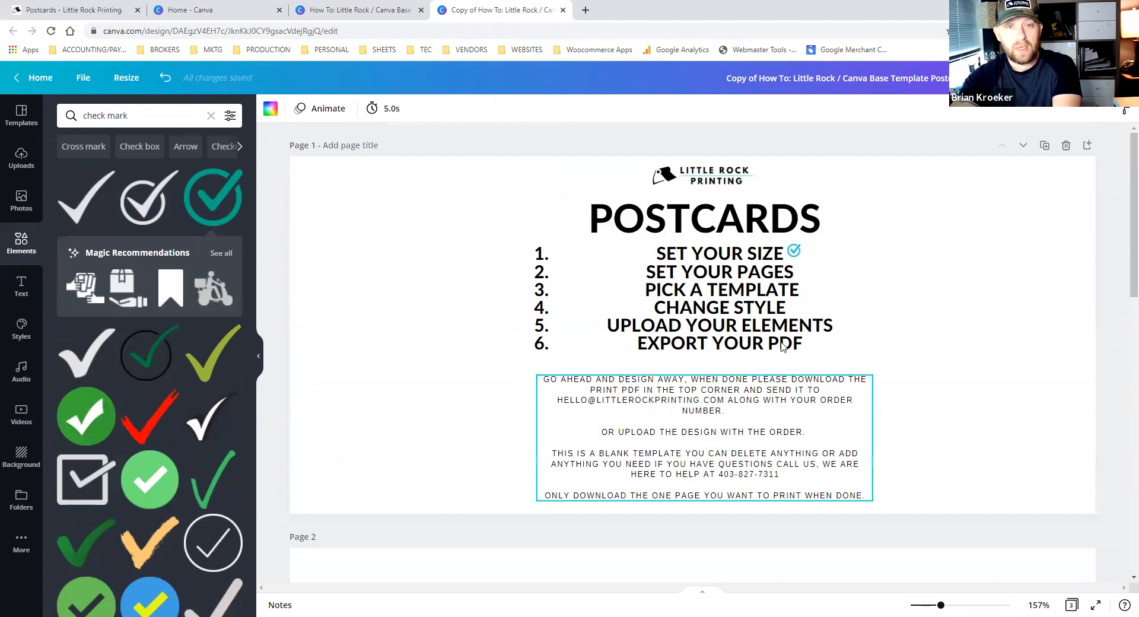
click(795, 251)
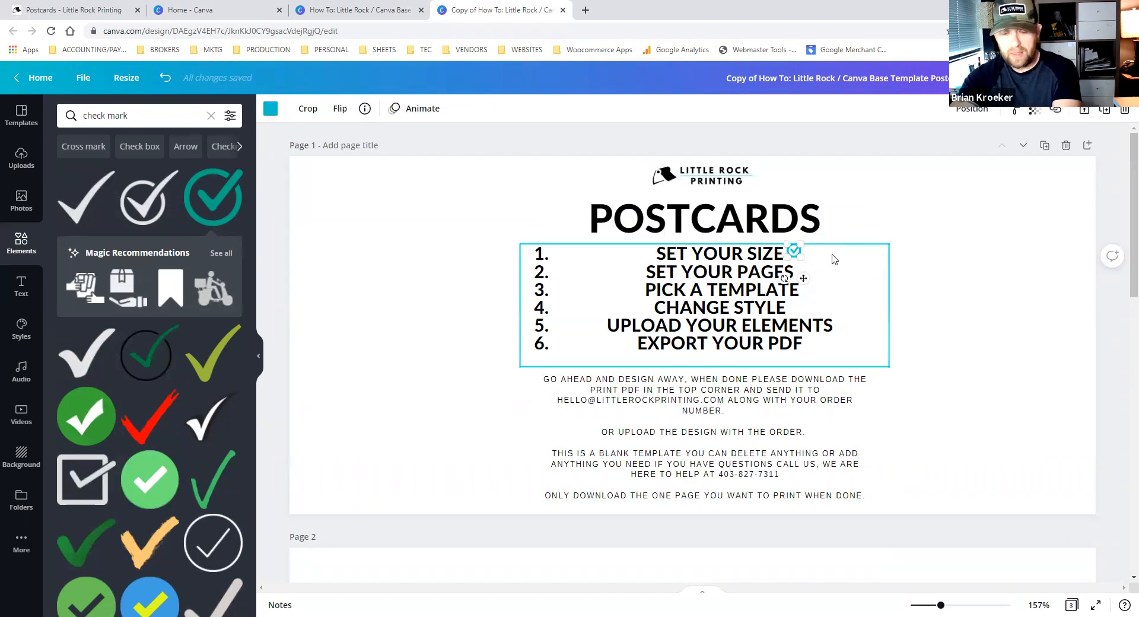
key(ctrl+d)
drag(813, 269, 805, 268)
click(862, 282)
click(932, 312)
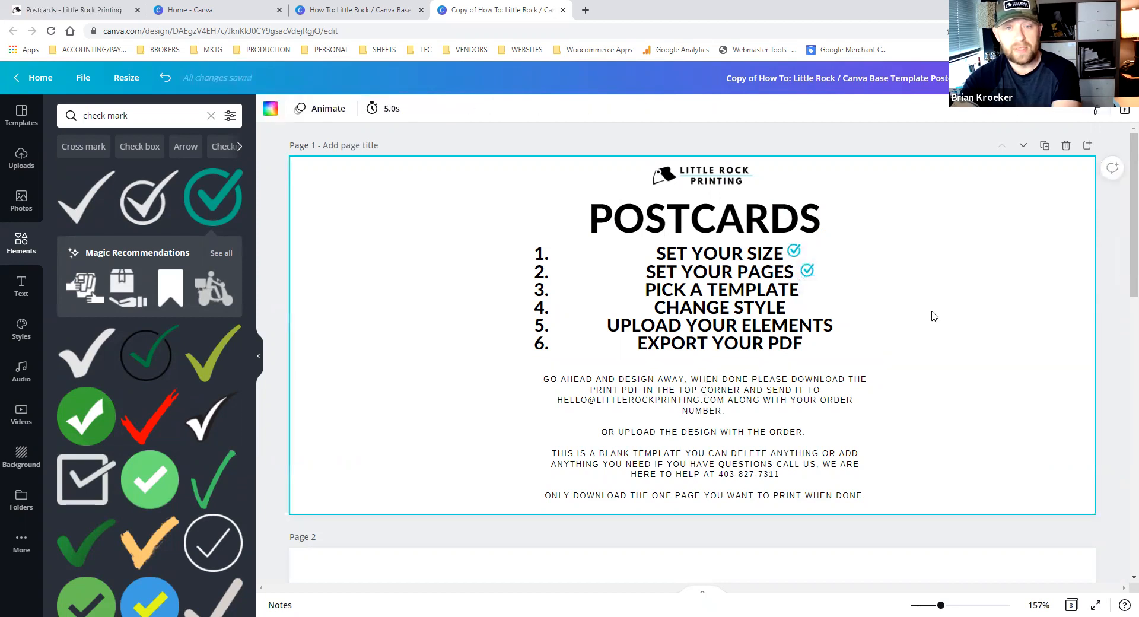
Step: Examine the layer-order options available for both check marks and the POSTCARDS heading
click(809, 271)
right_click(808, 271)
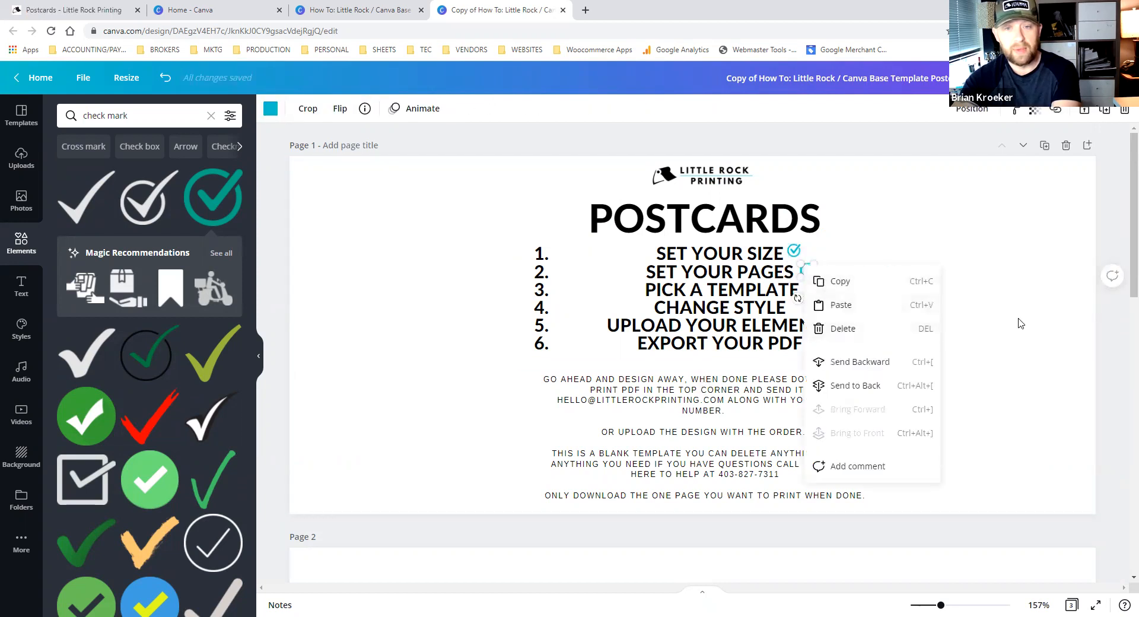
click(970, 358)
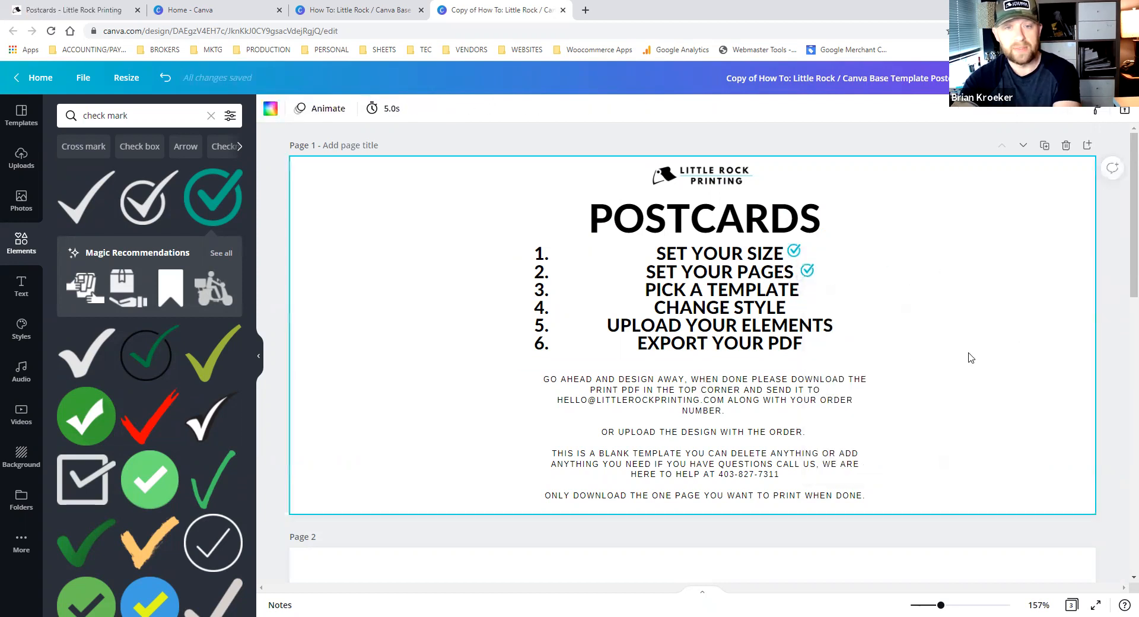
click(796, 250)
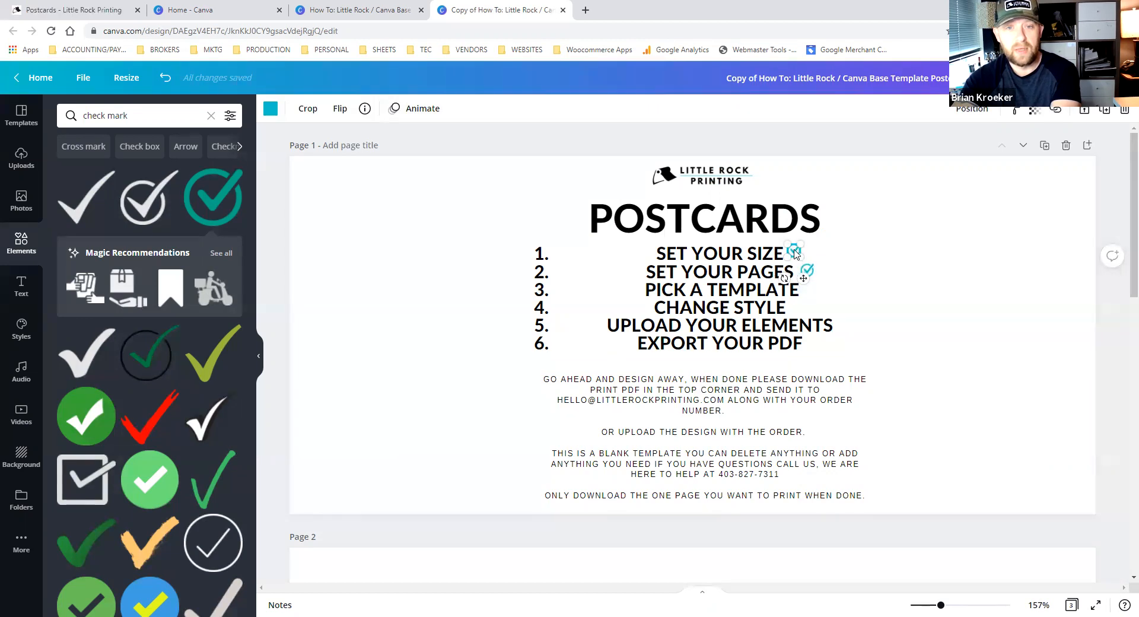
right_click(795, 254)
click(759, 210)
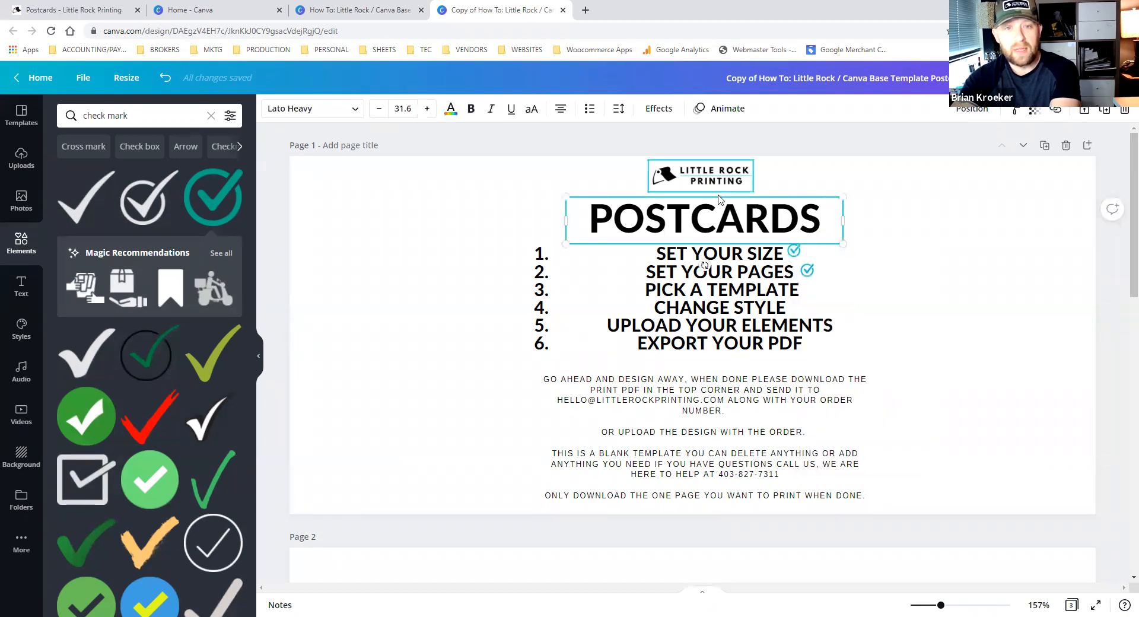
right_click(739, 219)
click(891, 349)
Step: Send the POSTCARDS heading backward behind the overlapping first check mark and return that check mark to its place after SET YOUR SIZE
drag(794, 252, 801, 230)
click(785, 216)
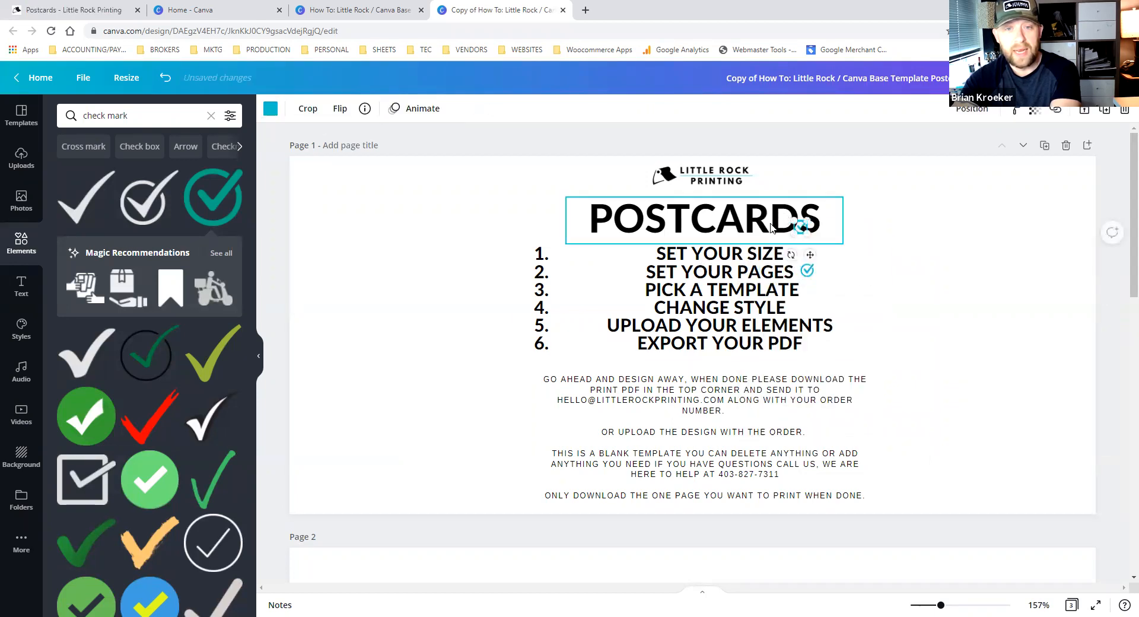
right_click(767, 223)
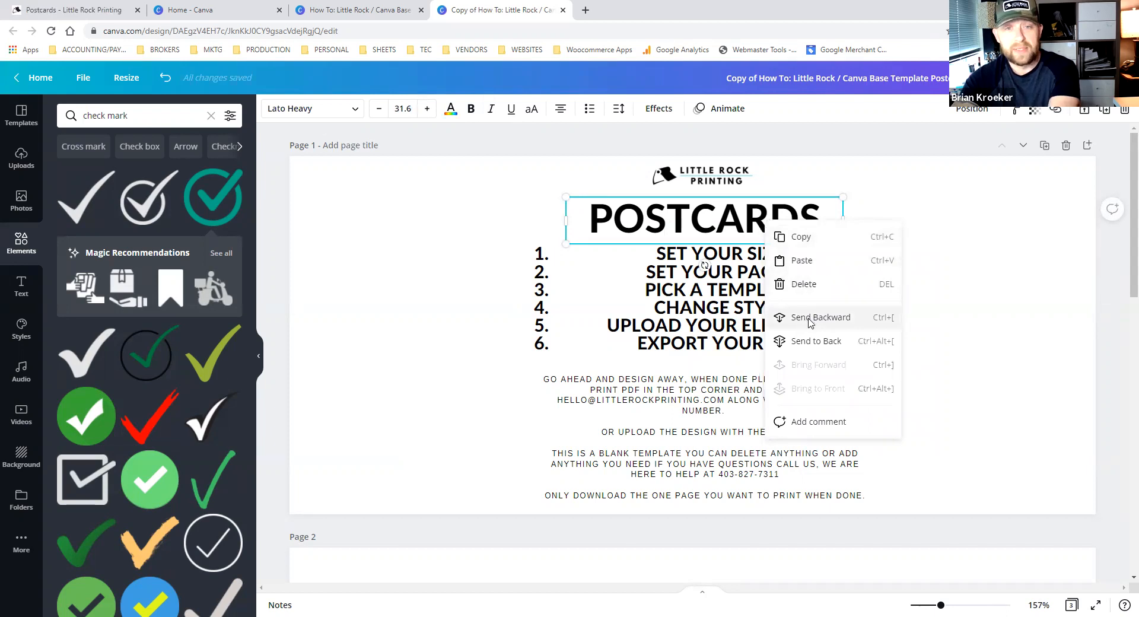
click(809, 323)
drag(802, 228, 804, 251)
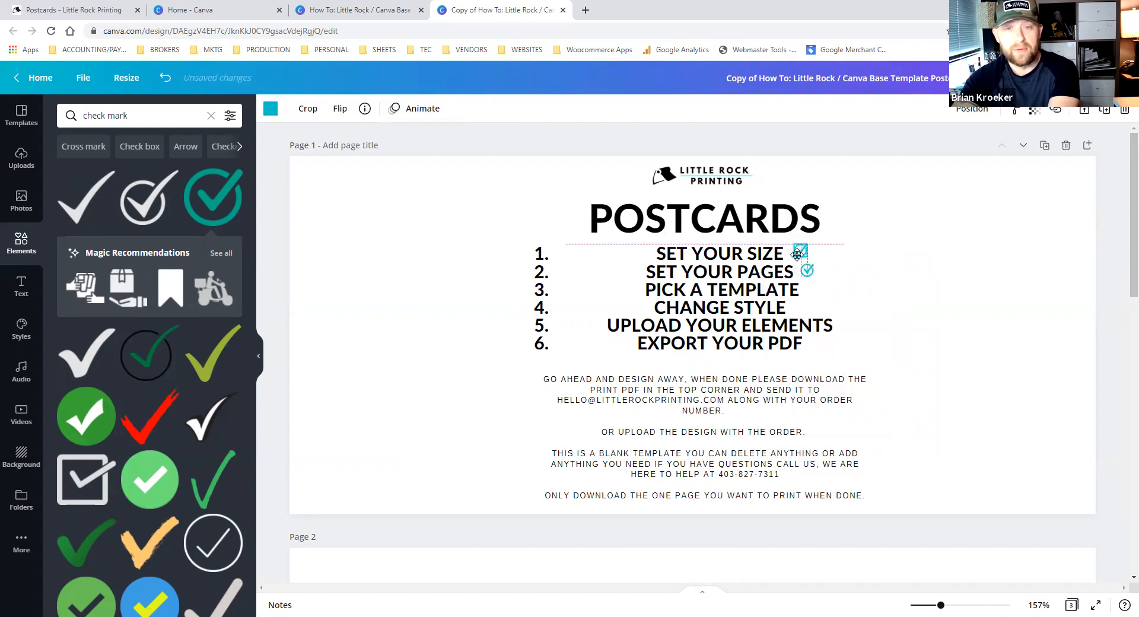
click(843, 311)
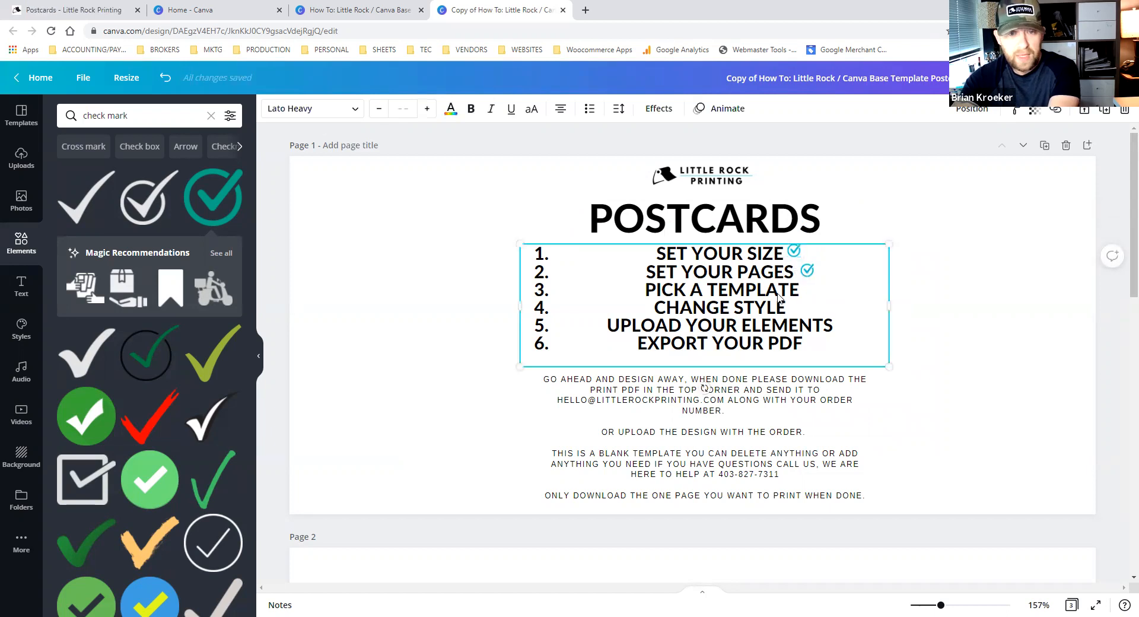
Step: Apply the COME HOME TO A DREAM real estate template to the blank second page
scroll(818, 374, down, 4)
click(727, 402)
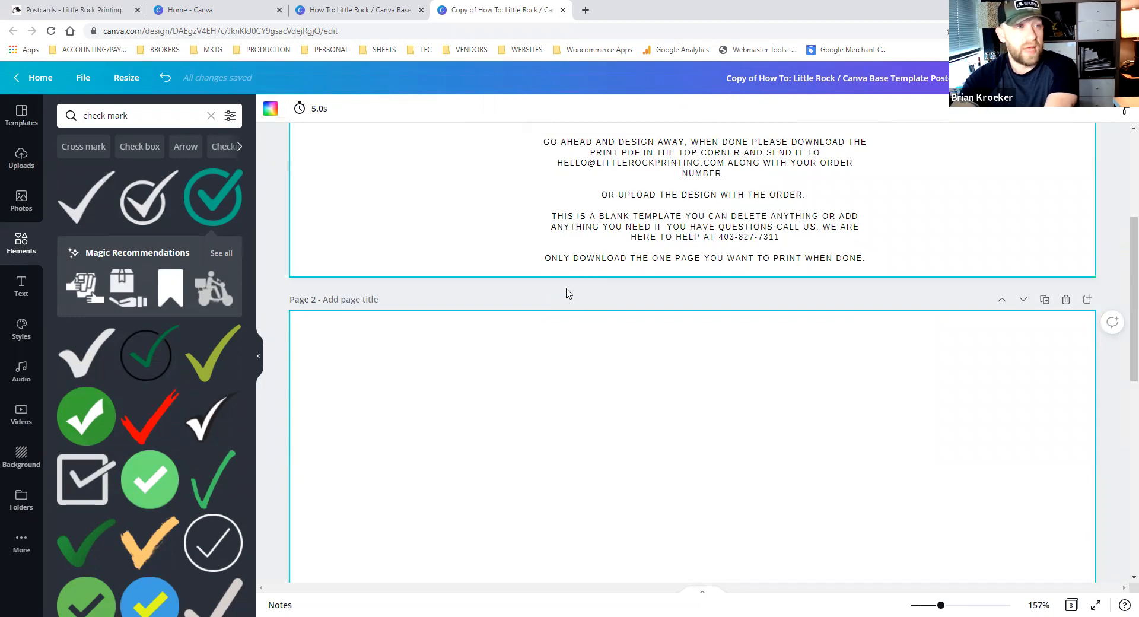
click(22, 114)
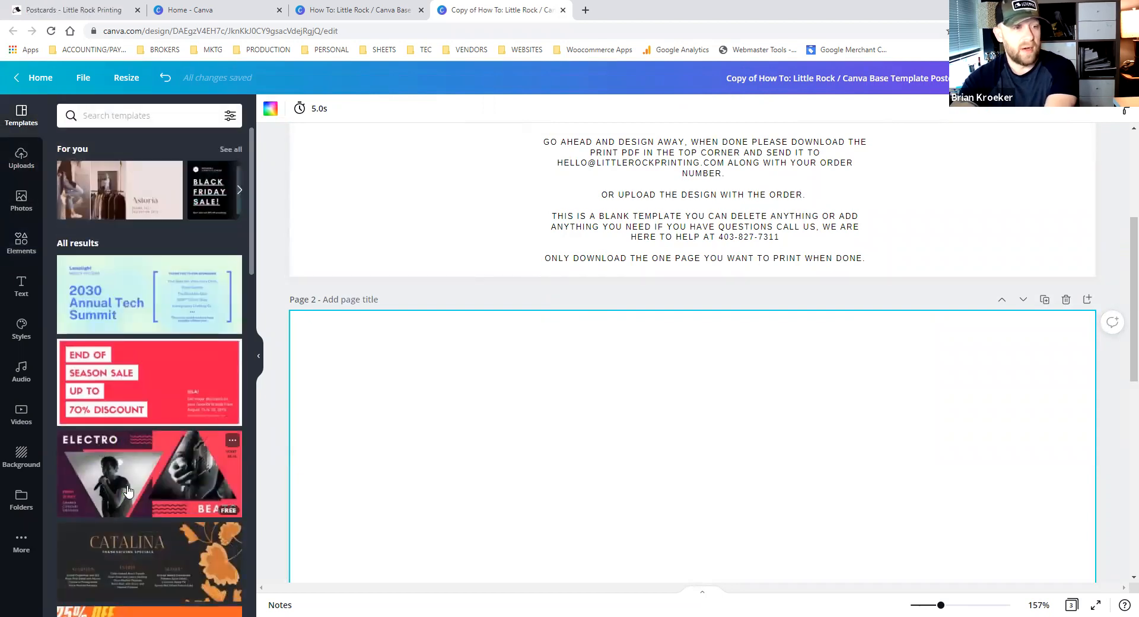
scroll(148, 474, down, 5)
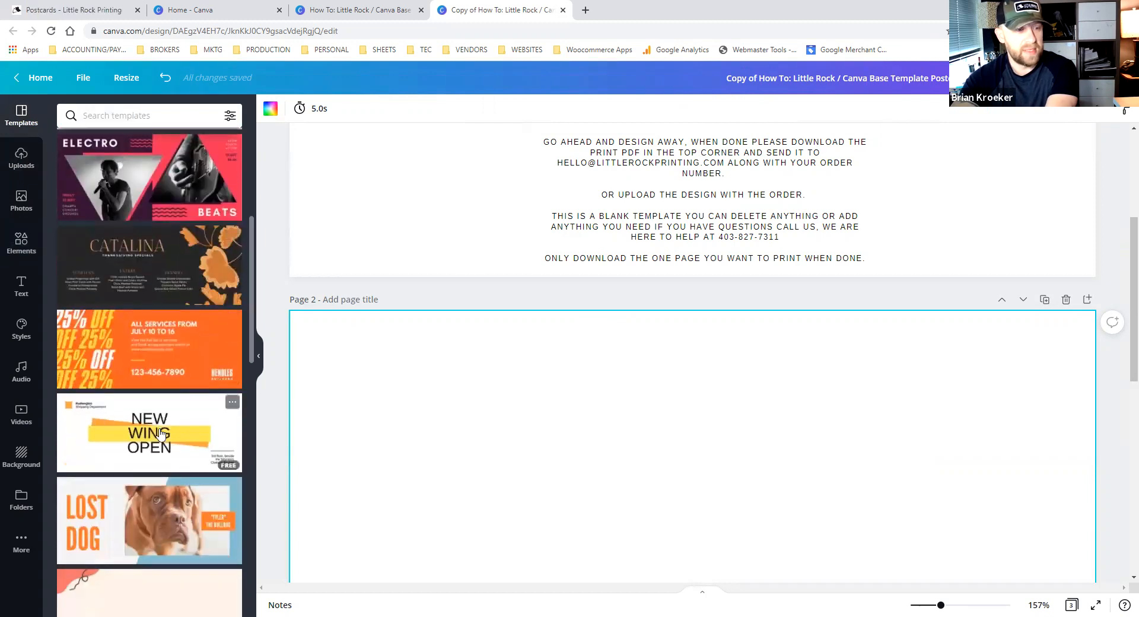
scroll(164, 473, down, 7)
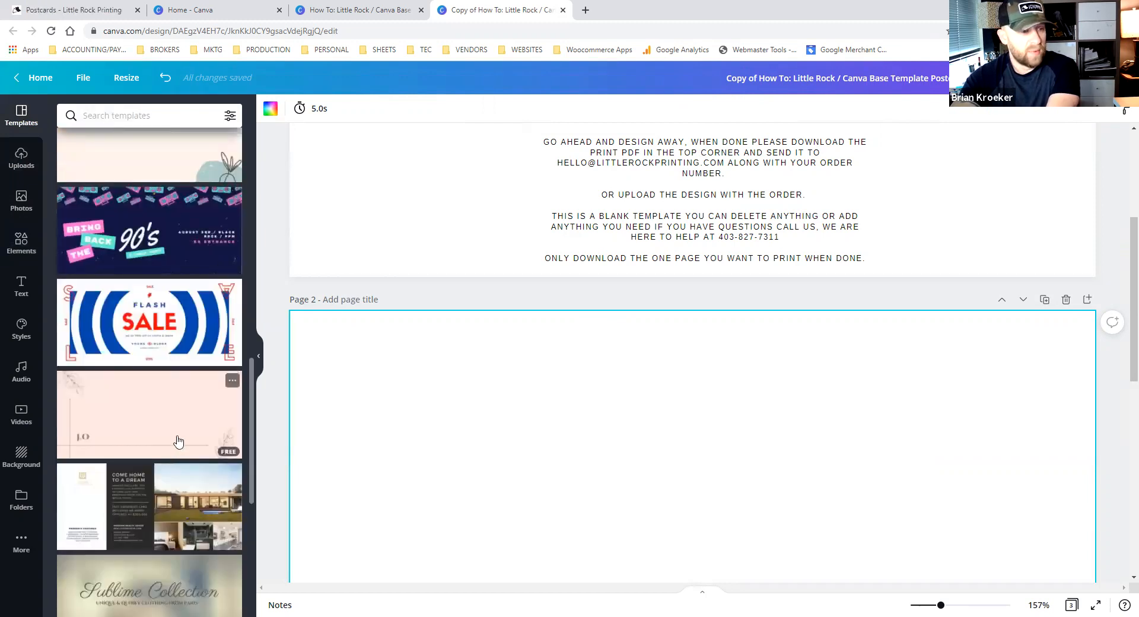
click(161, 508)
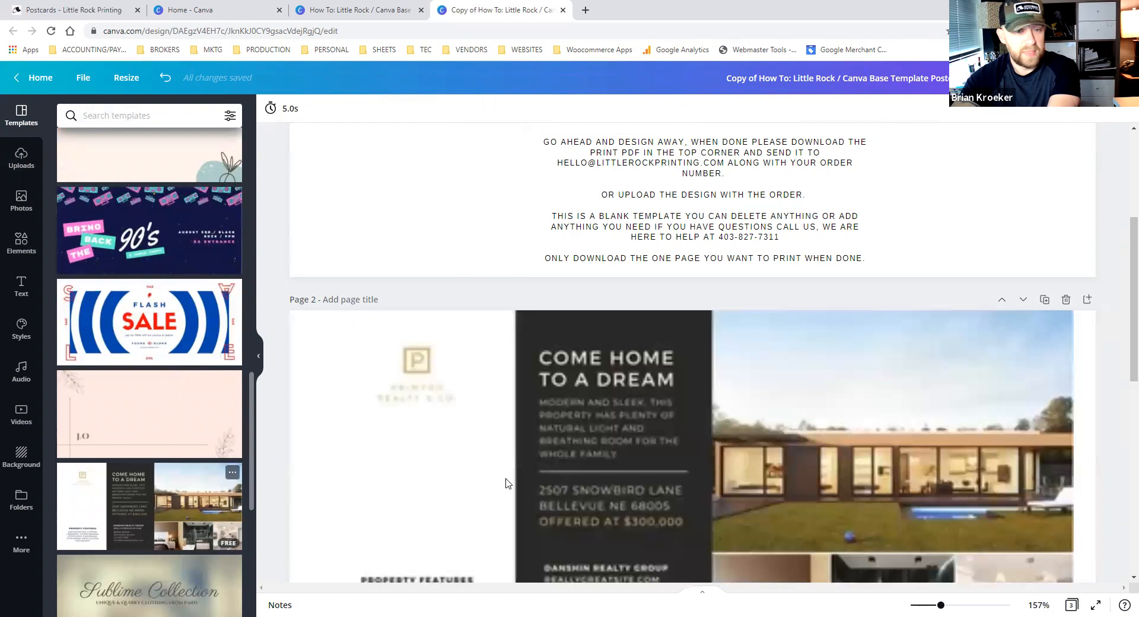
scroll(800, 469, down, 3)
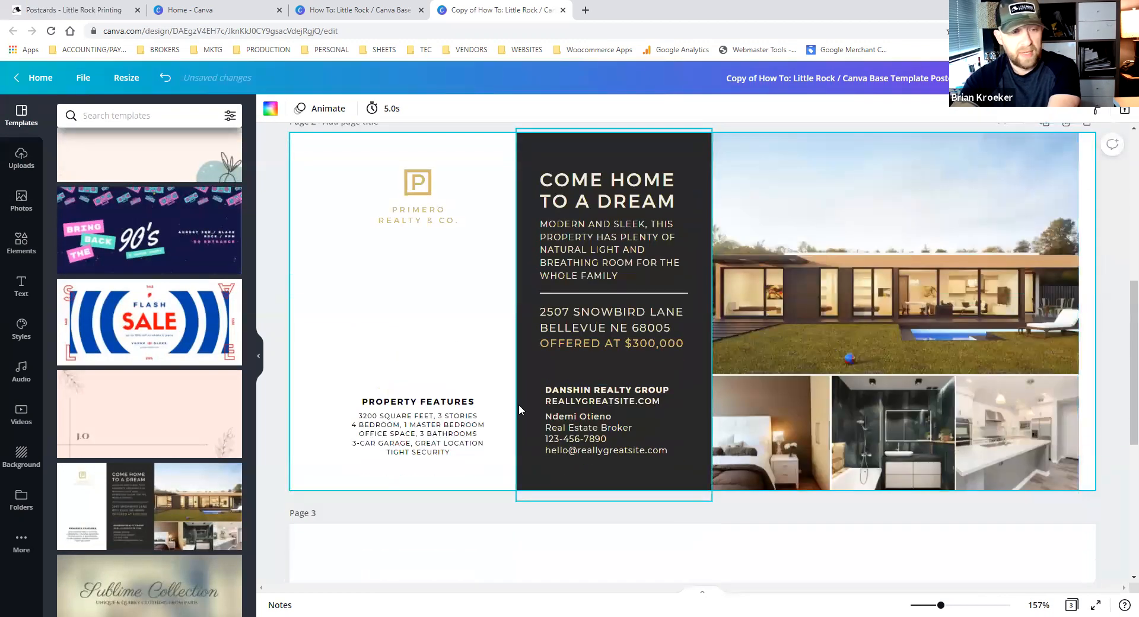
scroll(631, 396, down, 3)
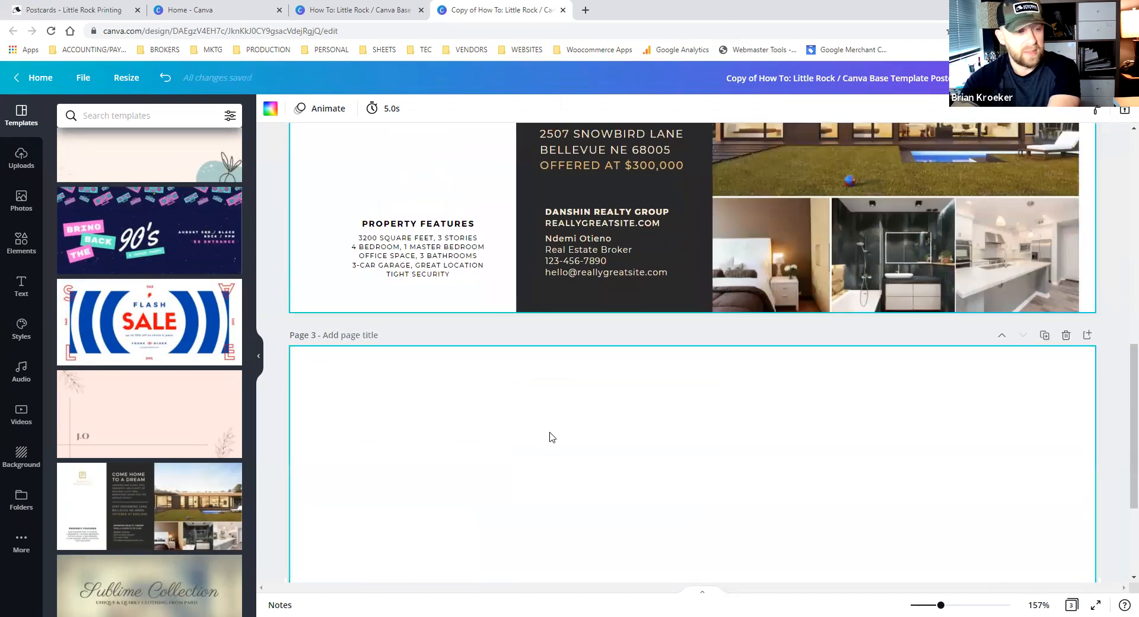
scroll(552, 437, up, 1)
Step: Find the Blue Orange Geometric Lost Dog Bulldog Flyer template and apply its LOST DOG front to page 2
scroll(178, 510, down, 10)
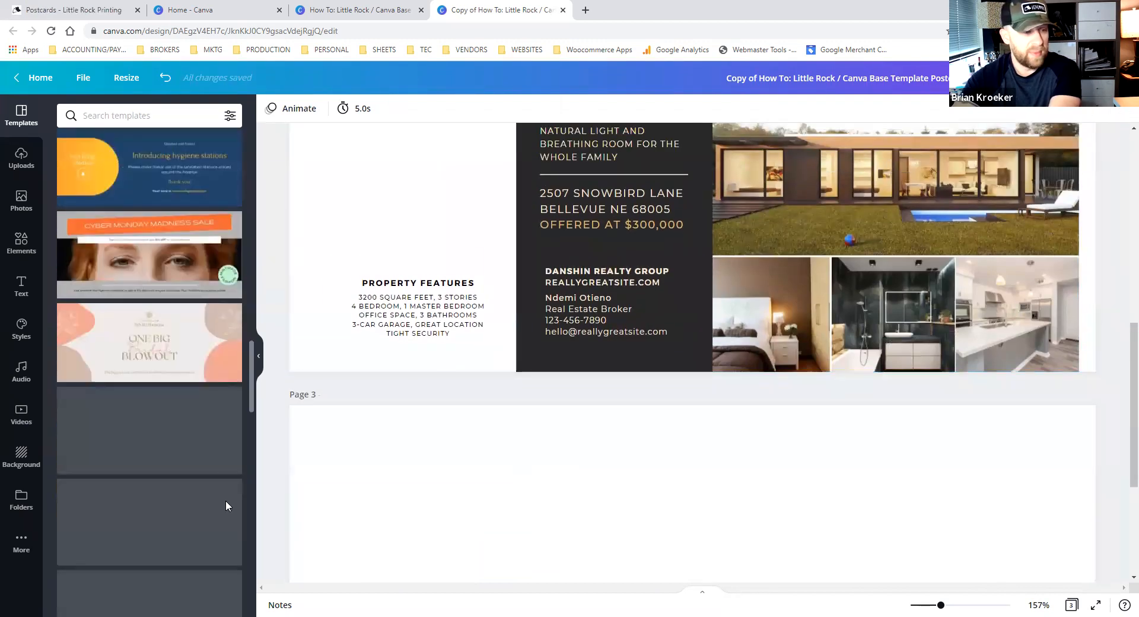
scroll(176, 474, up, 5)
scroll(177, 475, up, 15)
scroll(172, 397, up, 1)
click(181, 380)
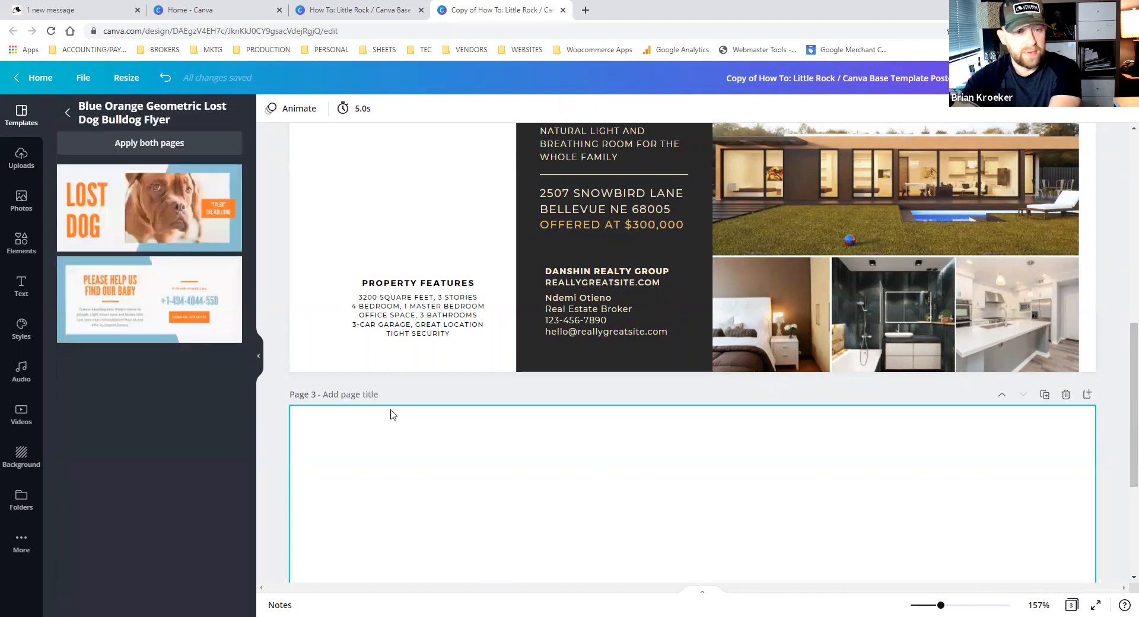
click(173, 226)
Step: Apply both pages of the Lost Dog Bulldog Flyer to the whole design and review the two pages
click(176, 146)
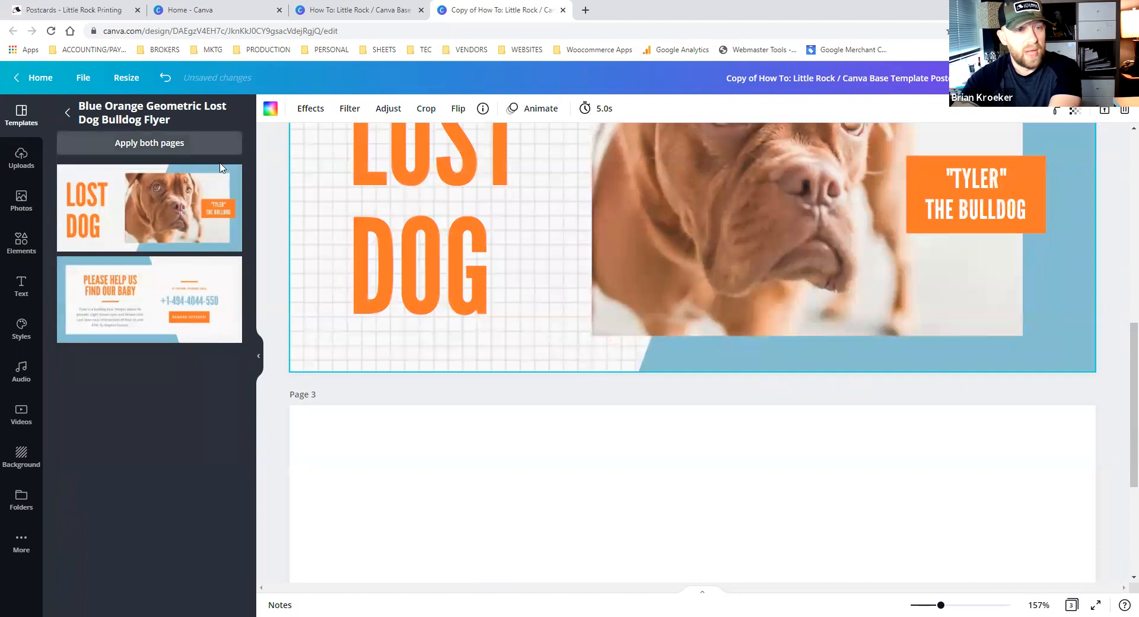
scroll(460, 454, down, 1)
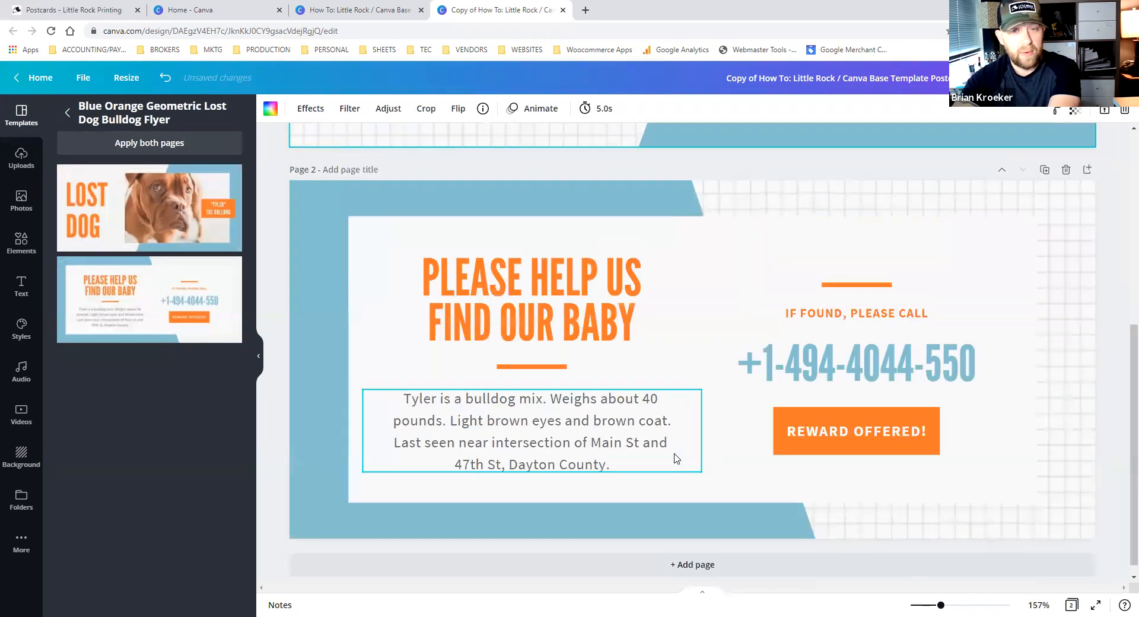
scroll(676, 458, up, 5)
scroll(635, 505, down, 5)
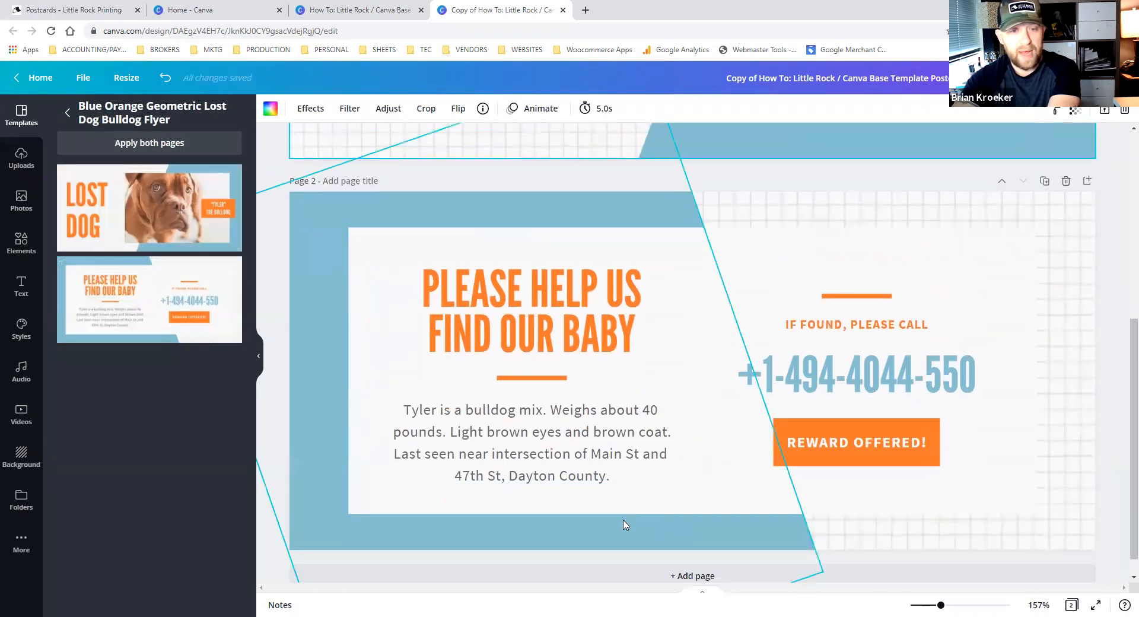
scroll(653, 481, up, 5)
scroll(604, 461, up, 1)
click(739, 389)
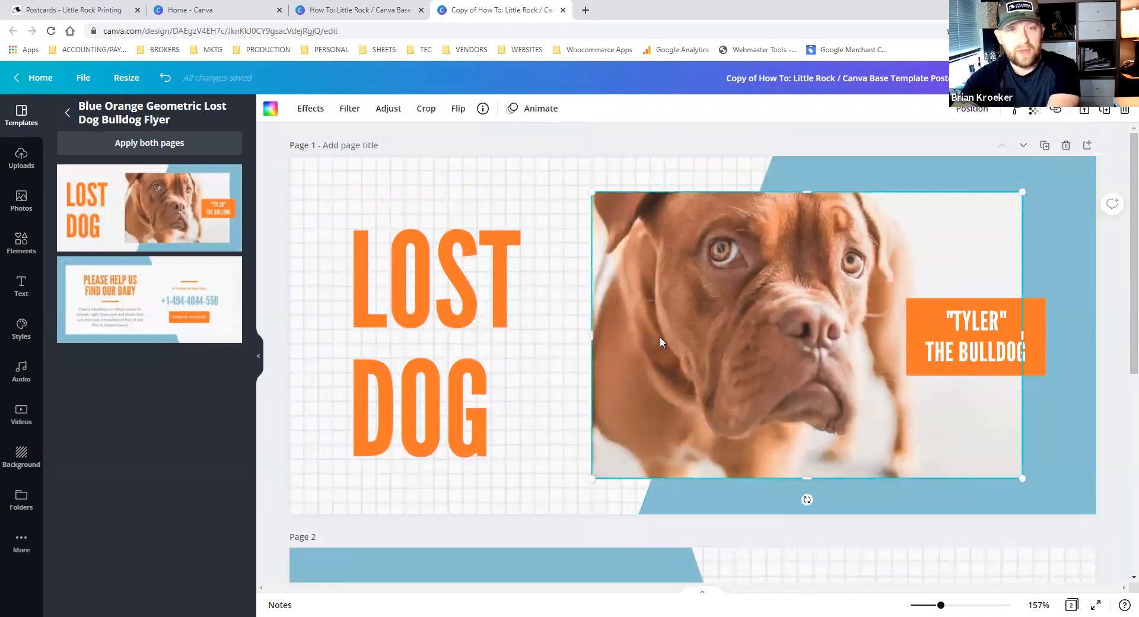
click(203, 143)
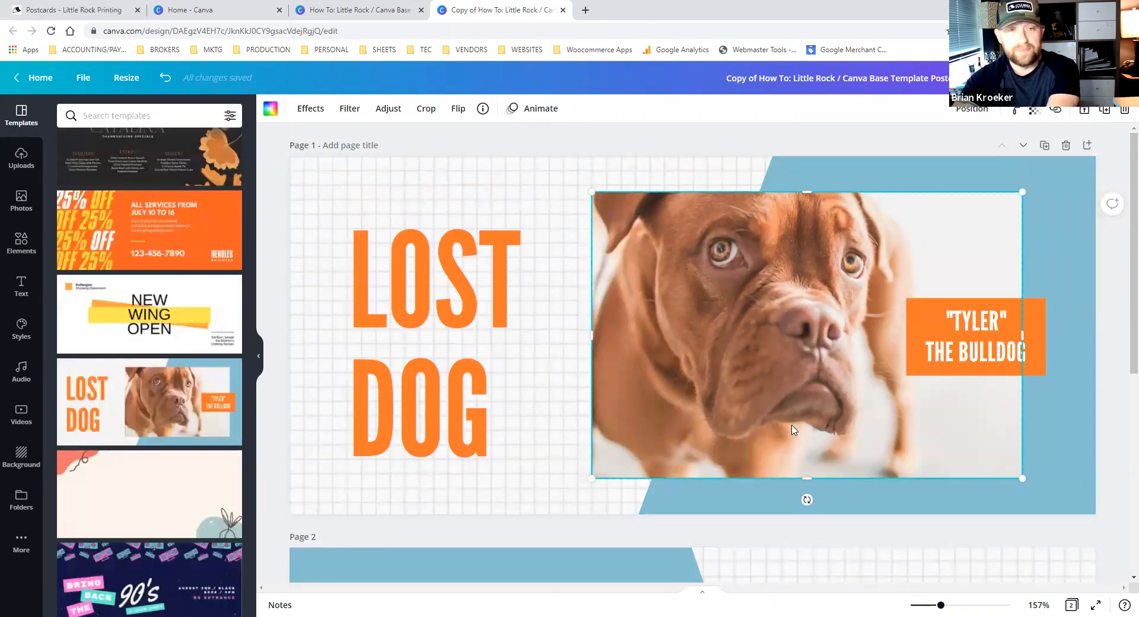
scroll(1046, 346, down, 5)
scroll(1109, 404, up, 5)
scroll(1089, 462, down, 5)
scroll(1088, 483, down, 2)
scroll(1078, 483, up, 6)
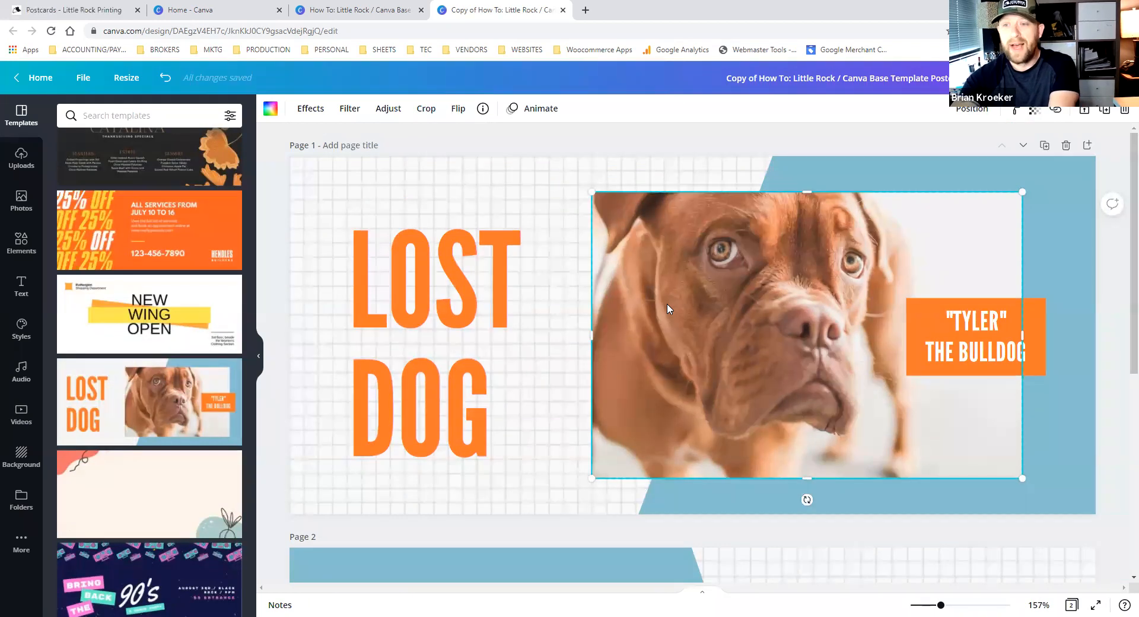
Step: Undo applying both flyer pages and check the instructions page and the pages after it
click(84, 78)
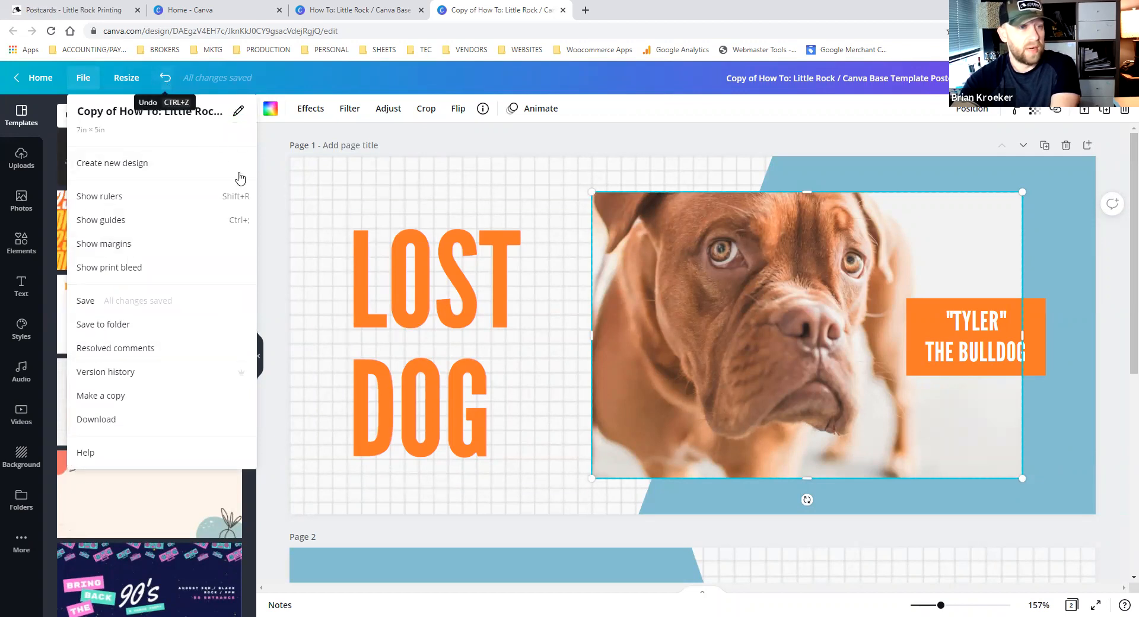
click(266, 200)
click(166, 79)
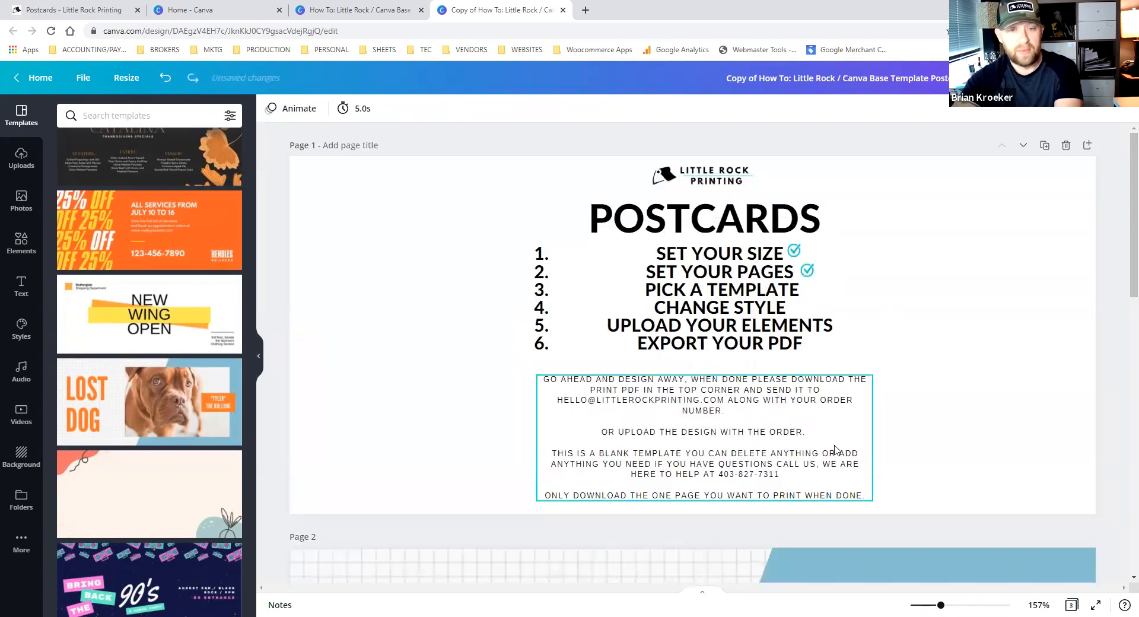
scroll(740, 478, down, 12)
scroll(740, 478, down, 1)
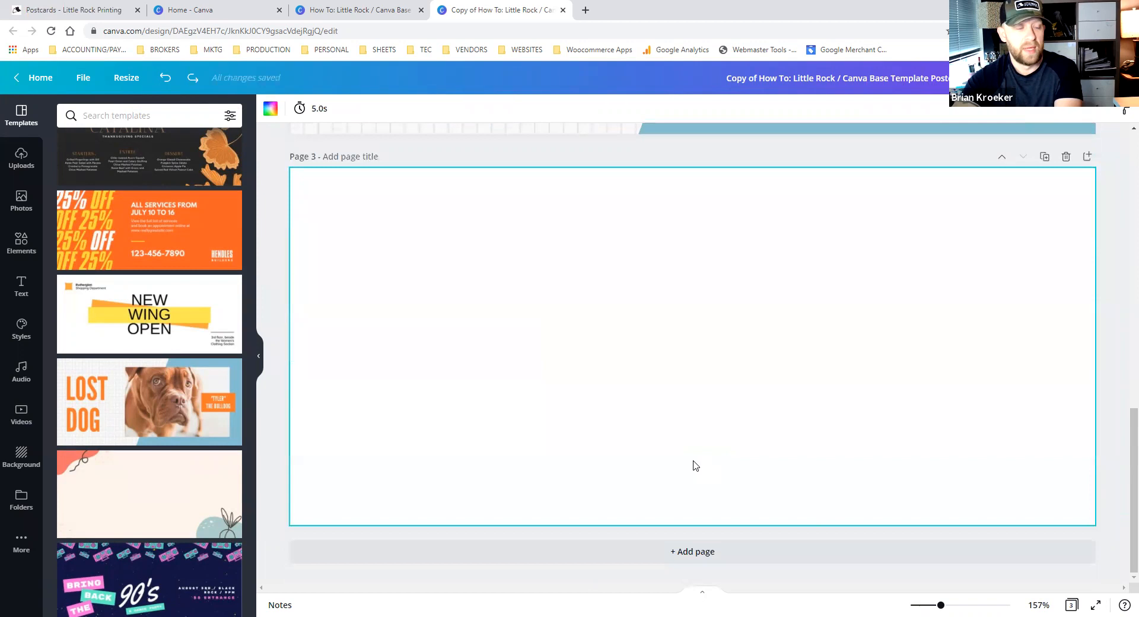
scroll(467, 462, up, 13)
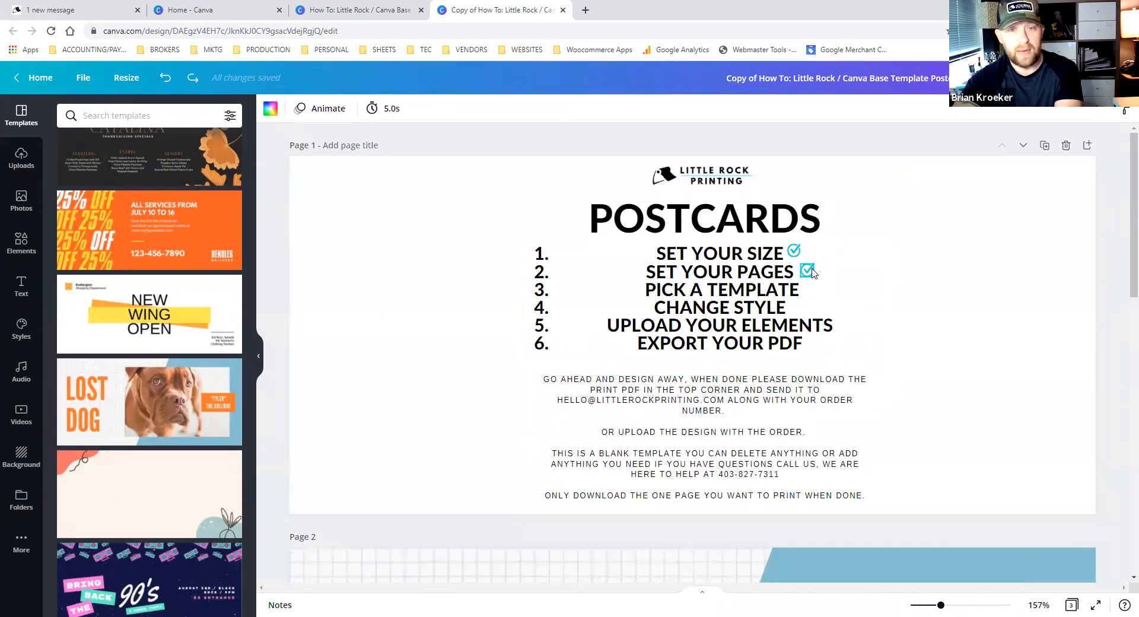
Step: Duplicate the check mark beside SET YOUR PAGES and align the copy just after PICK A TEMPLATE
click(814, 273)
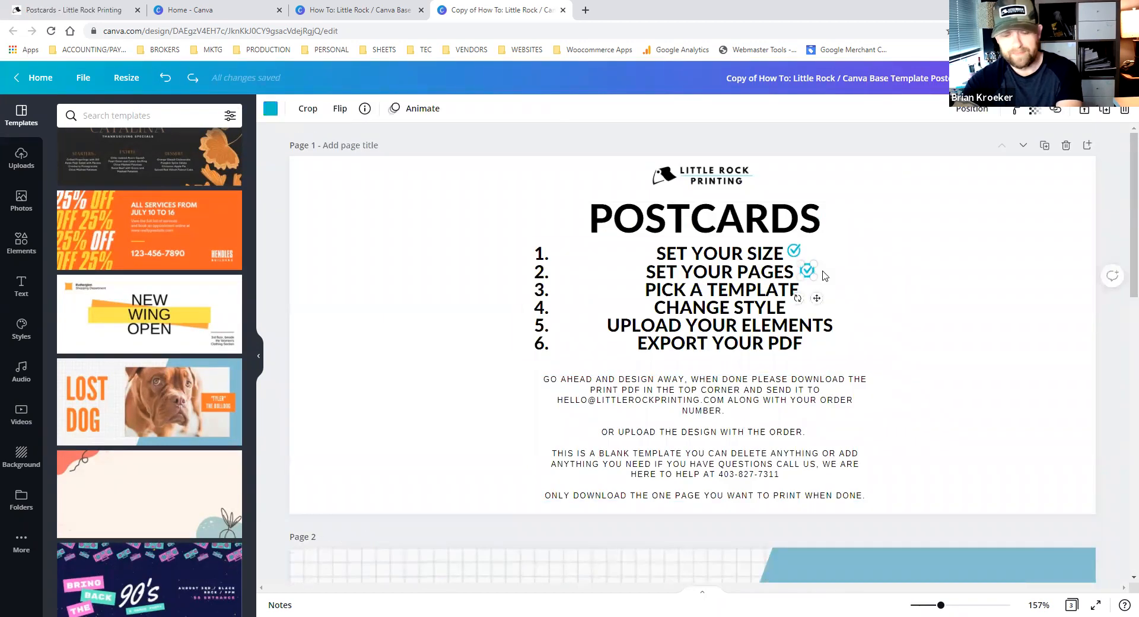
key(ctrl+d)
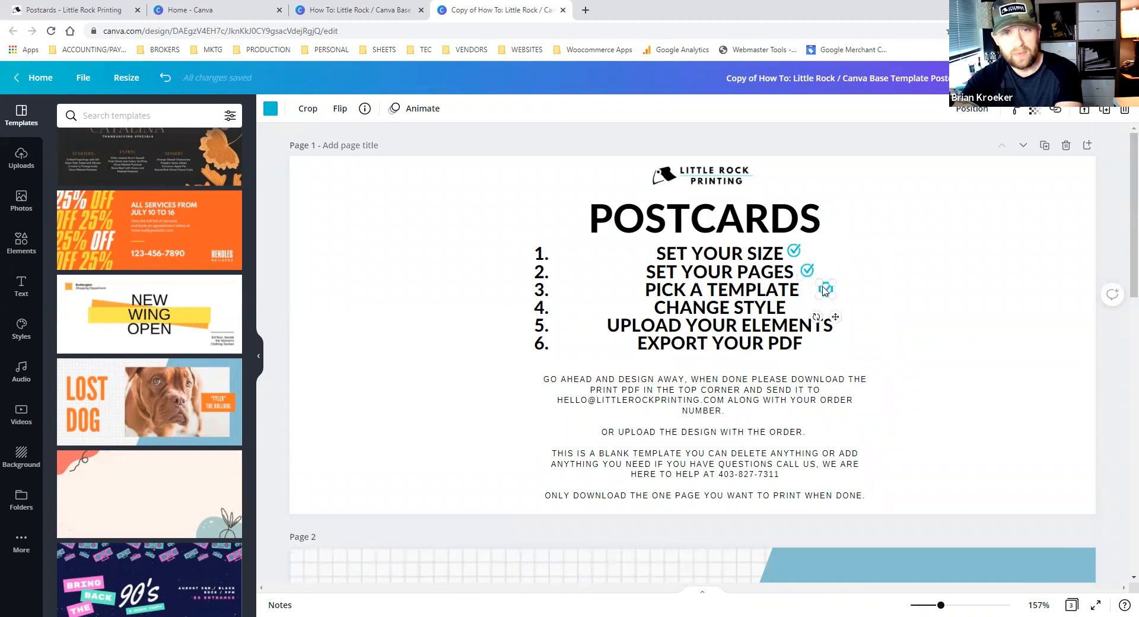
drag(826, 290, 814, 290)
Step: Apply the PLEASE HELP US FIND OUR BABY back side of the Lost Dog Bulldog Flyer to blank page 3
scroll(744, 497, down, 12)
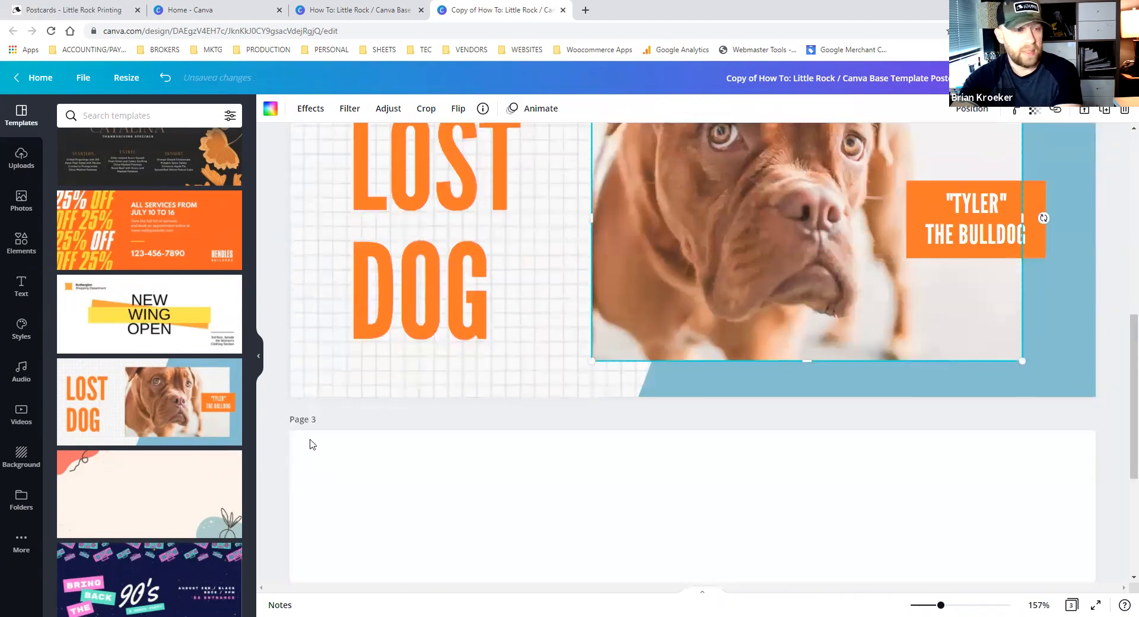
click(378, 460)
click(178, 404)
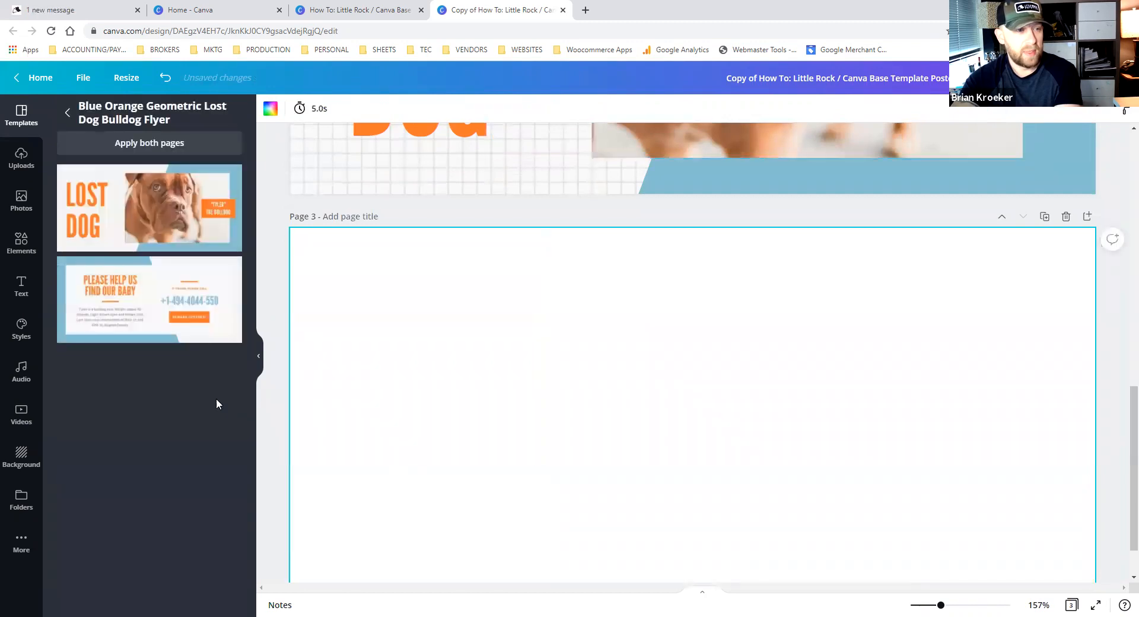
click(171, 306)
scroll(530, 406, up, 8)
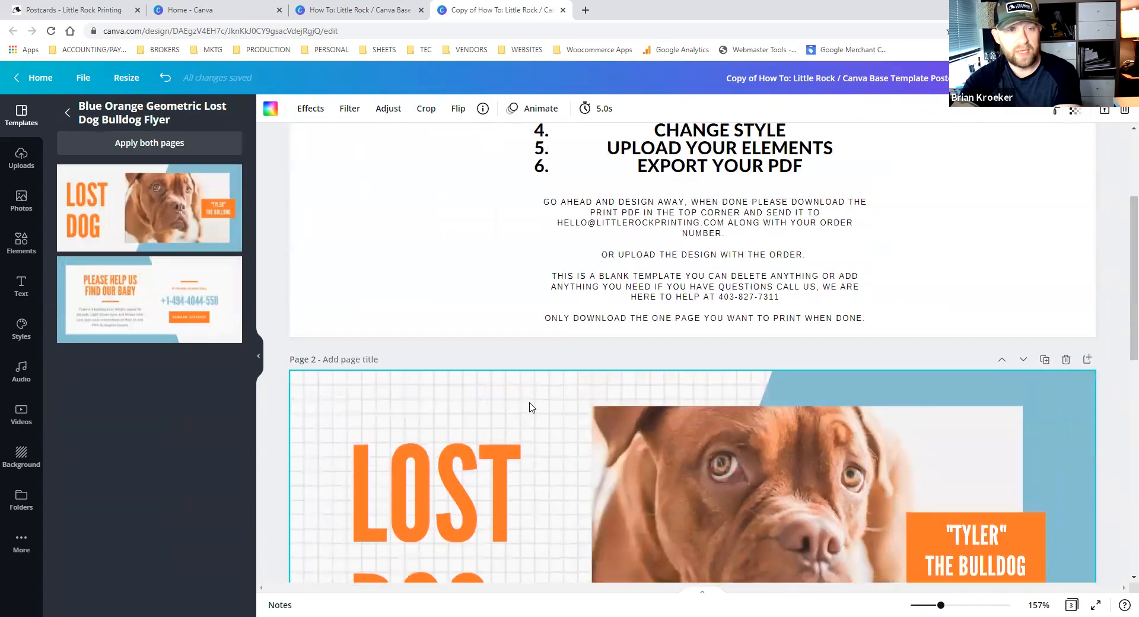
Step: Change the first word of the large heading on page 2 so it reads FOUND DOG
scroll(662, 460, down, 3)
scroll(531, 446, up, 6)
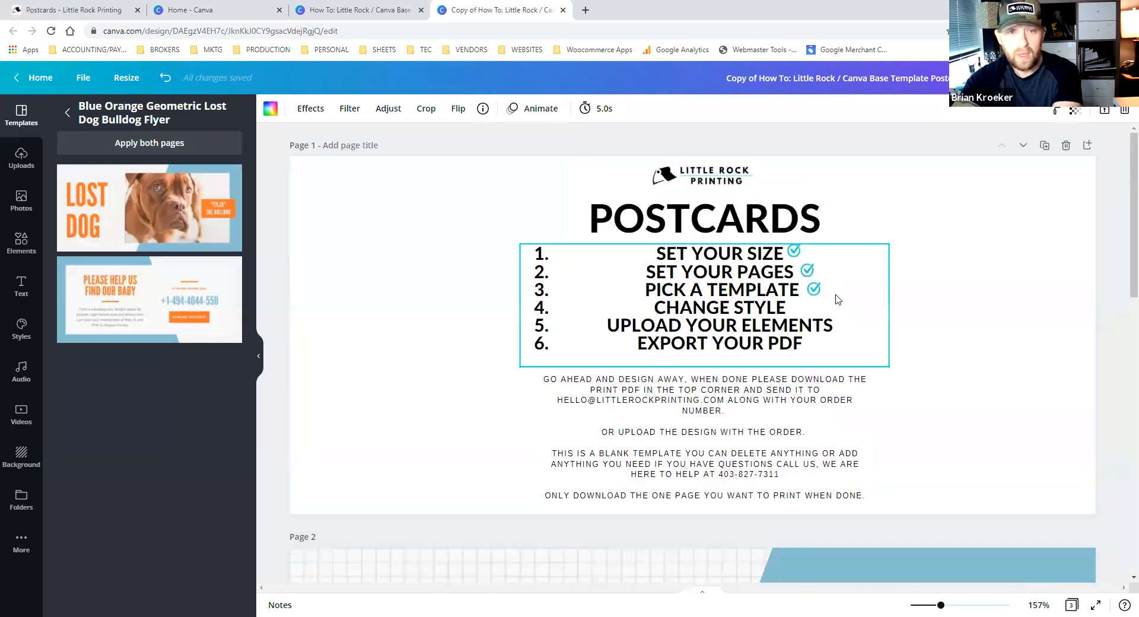
scroll(625, 489, down, 6)
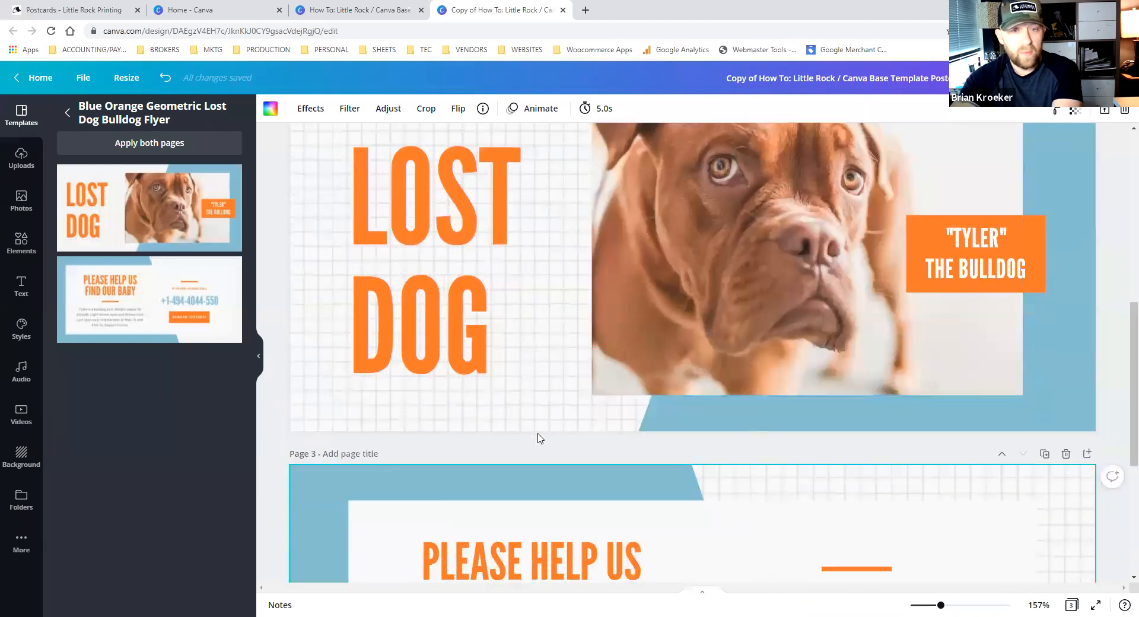
scroll(782, 414, up, 1)
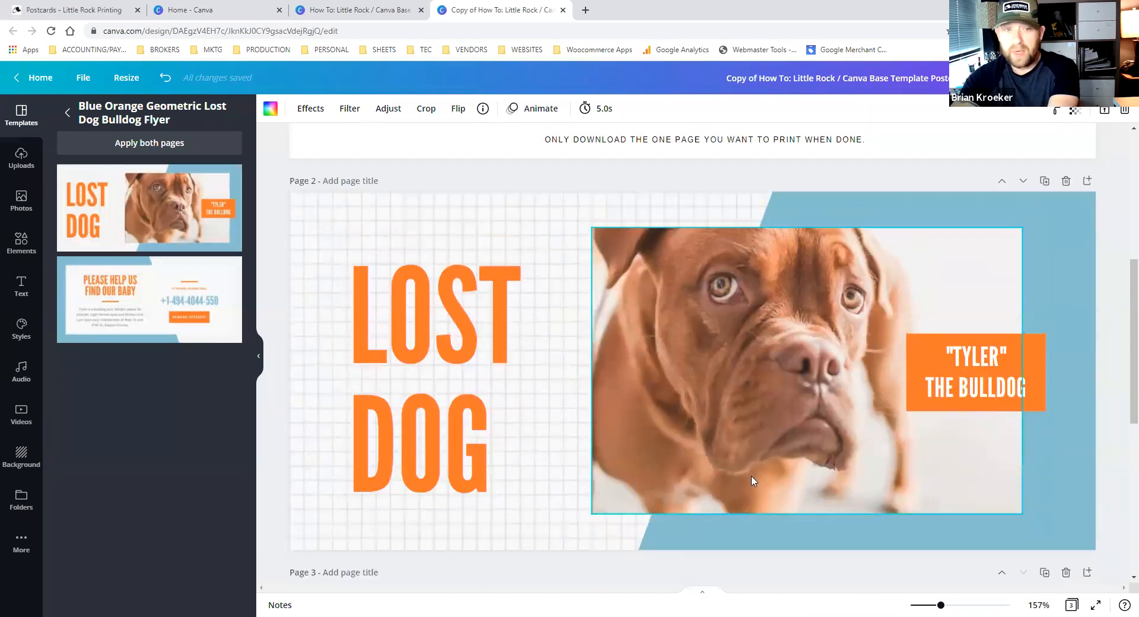
double_click(513, 328)
click(519, 325)
key(BackSpace)
key(BackSpace)
key(BackSpace)
key(BackSpace)
text(FOUND)
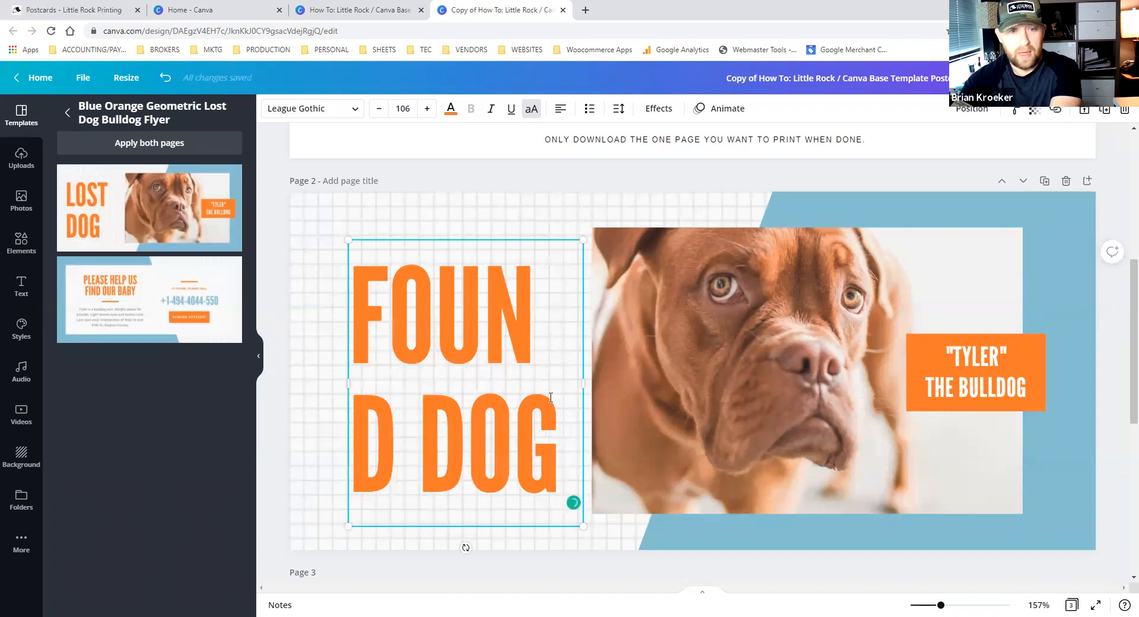
Step: Widen the page 2 heading's text box so FOUND fits on one line, and scale its text down to size 101
drag(591, 380, 599, 379)
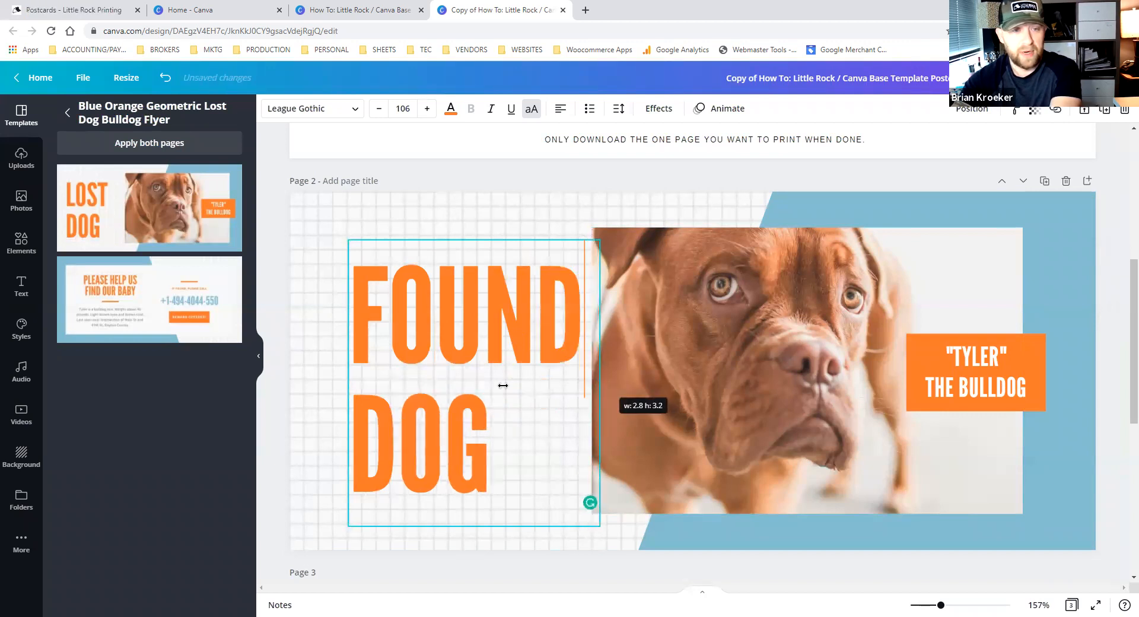
drag(594, 525, 555, 516)
click(662, 475)
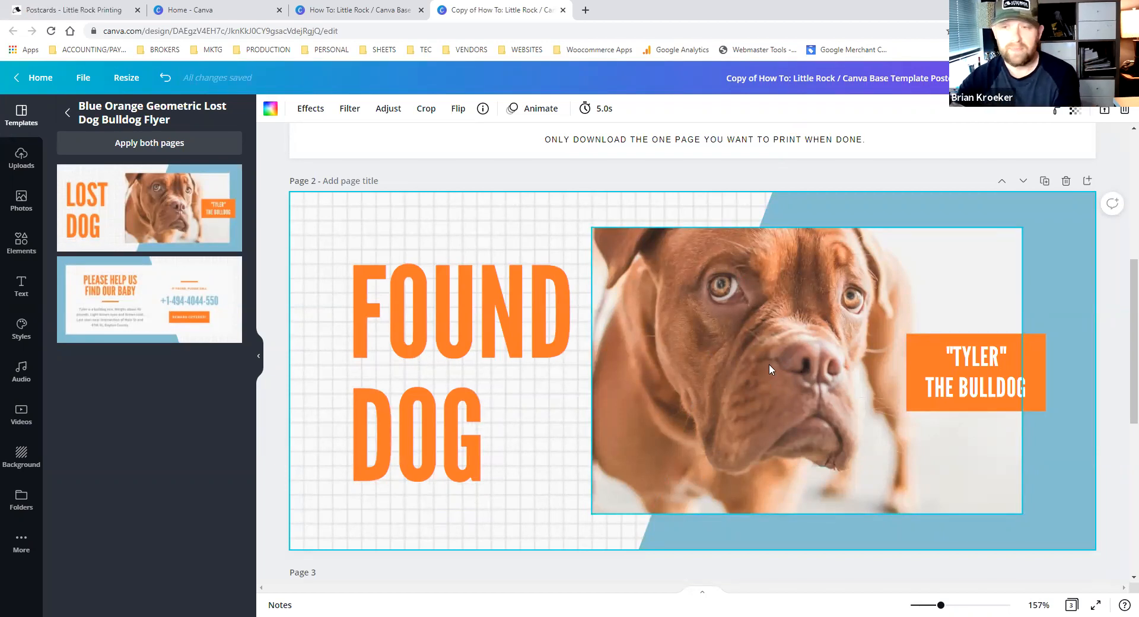
Step: Recolor the light blue angled shape behind the page 2 photo with the teal document color
click(1070, 258)
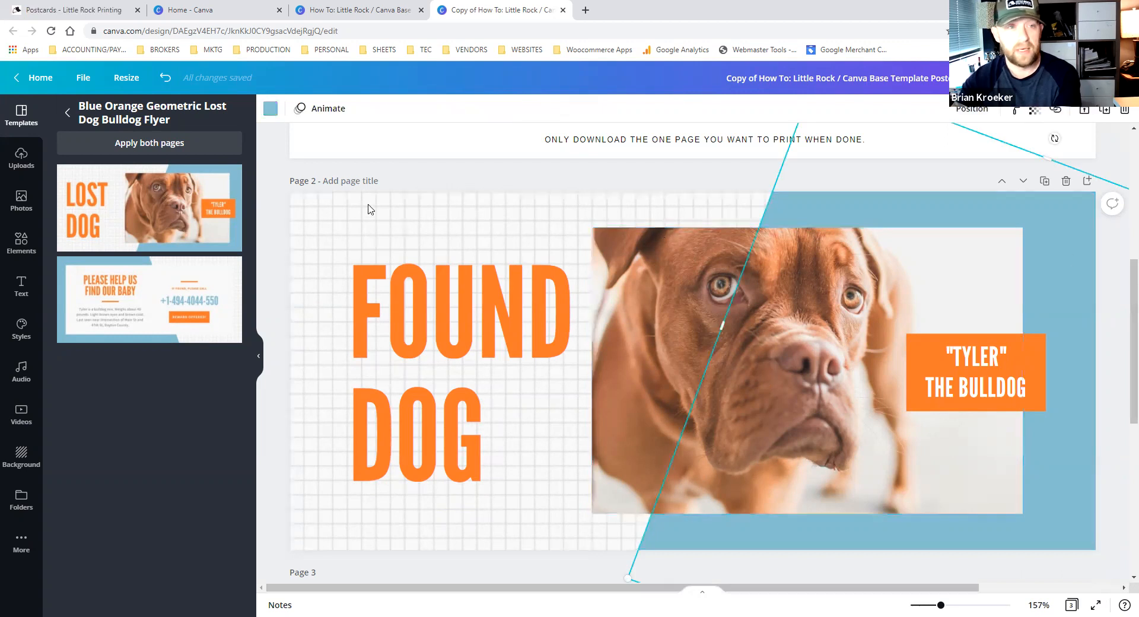
click(271, 110)
click(134, 170)
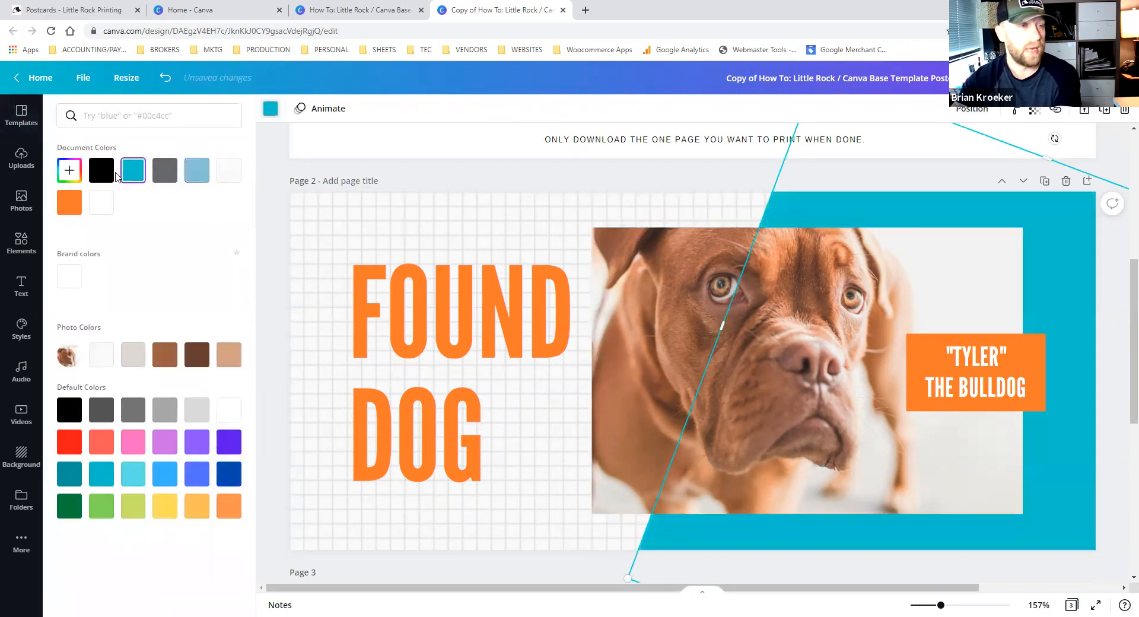
click(485, 250)
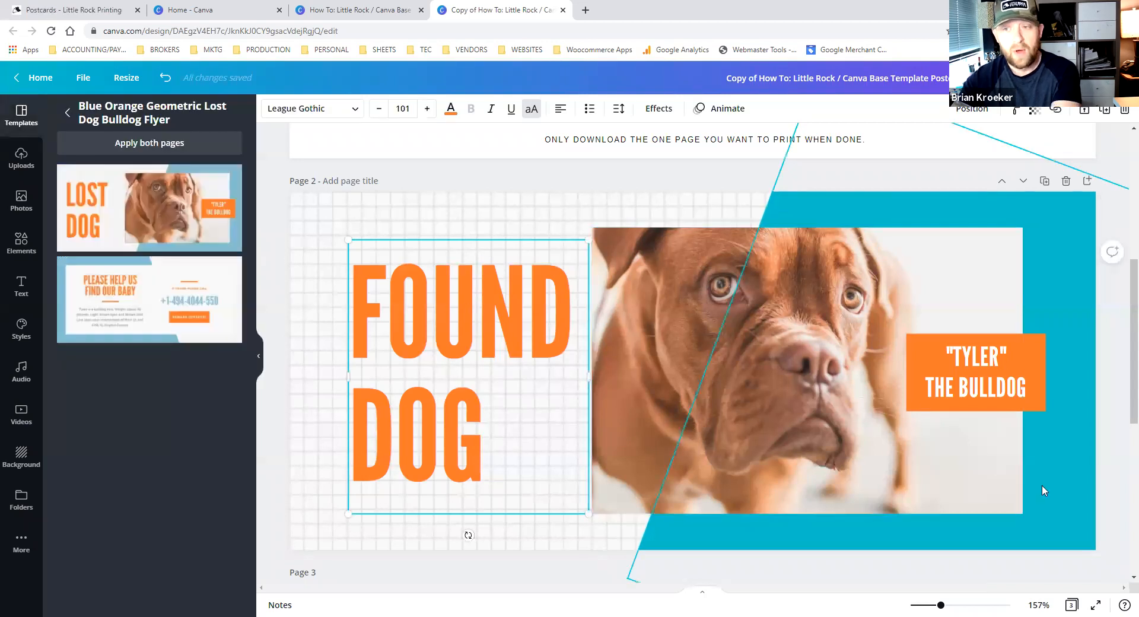
Step: Apply the HK Grotesk Bold style with its blue palette to pages 2 and 3
click(22, 339)
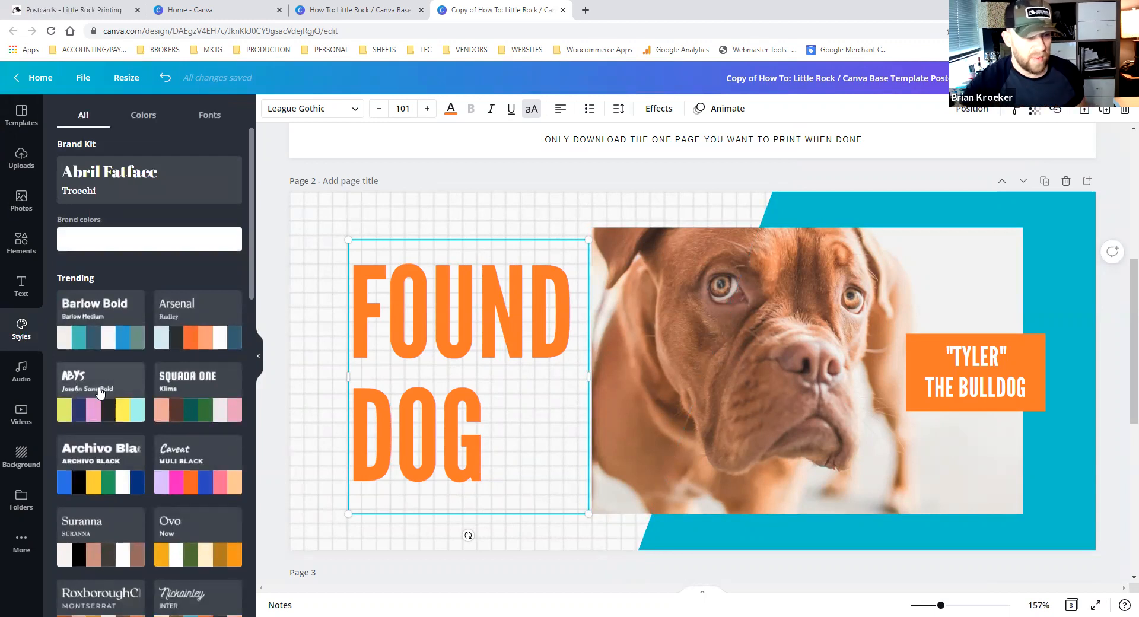
scroll(99, 393, down, 6)
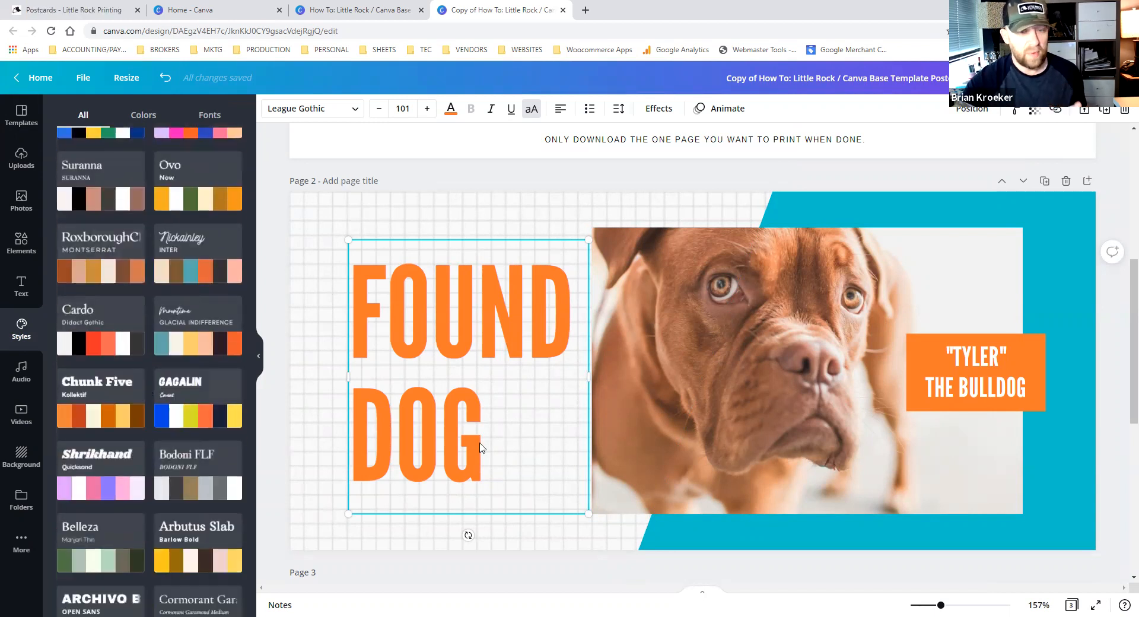
scroll(123, 452, down, 4)
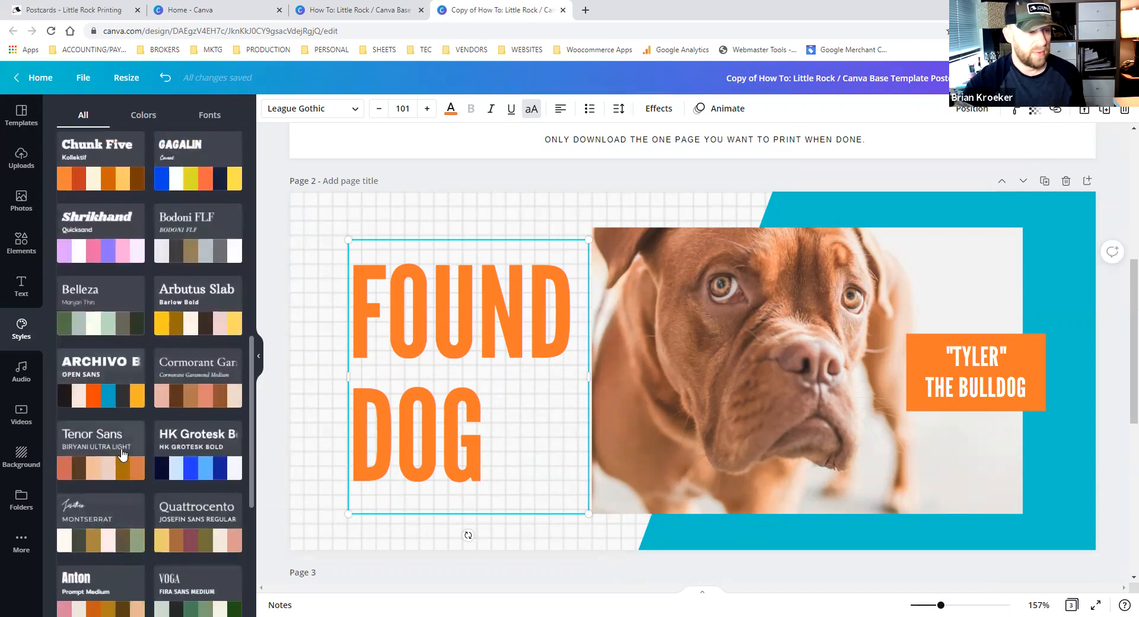
click(189, 462)
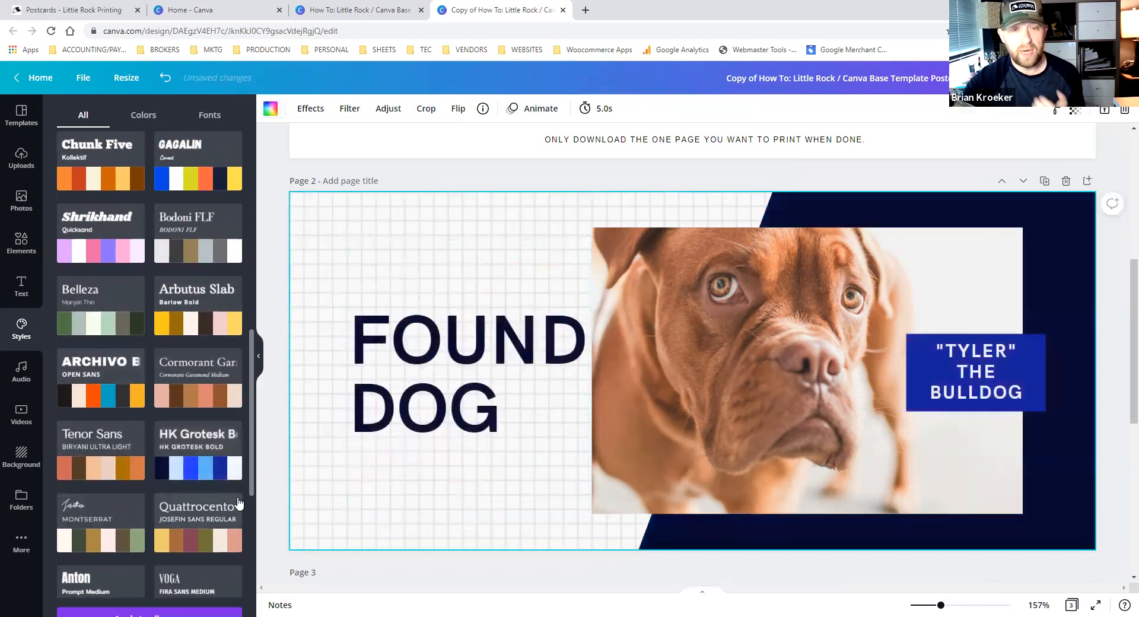
scroll(478, 535, down, 4)
scroll(478, 536, down, 3)
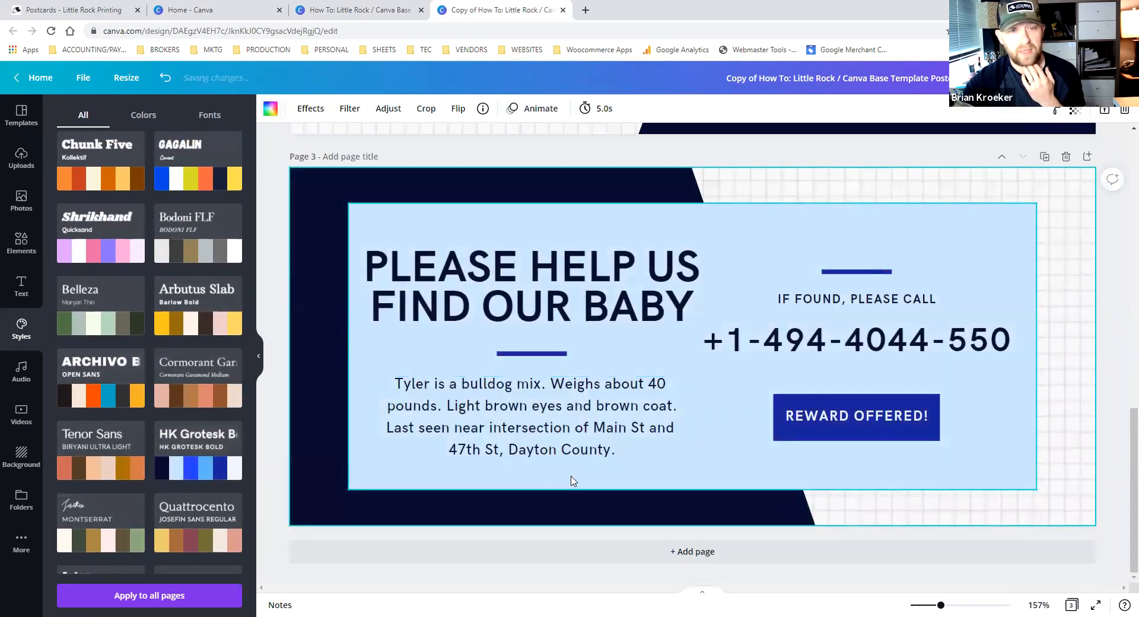
Step: Apply the Horizon and Poppins Bold style to pages 2 and 3, using its pink background and blue text color mix
scroll(582, 486, up, 9)
scroll(592, 494, down, 4)
scroll(184, 411, down, 6)
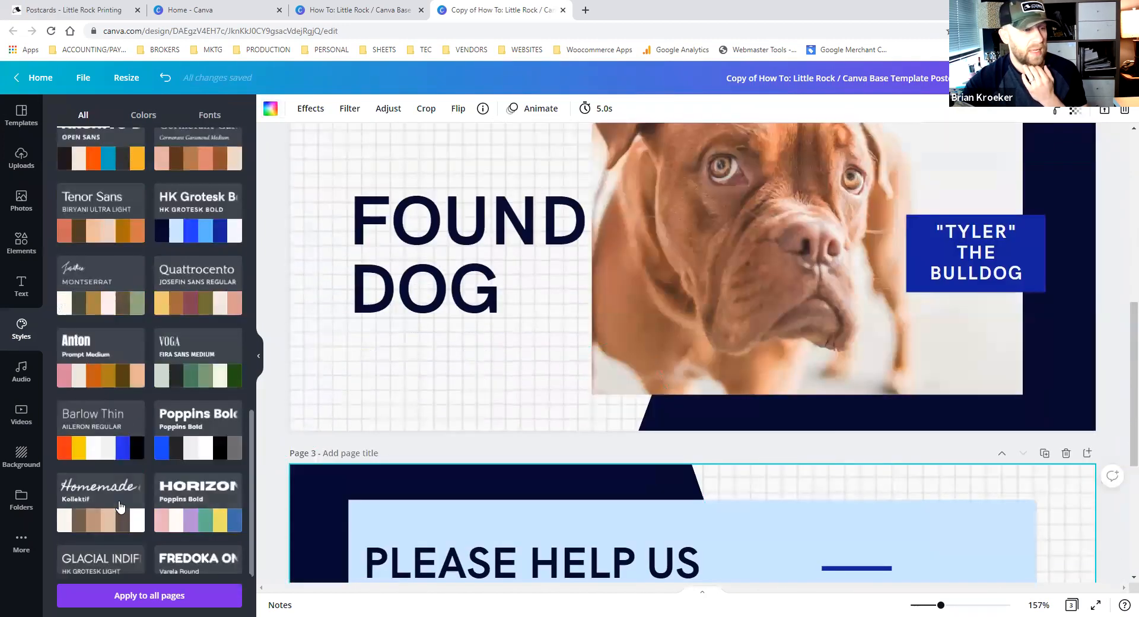
click(191, 394)
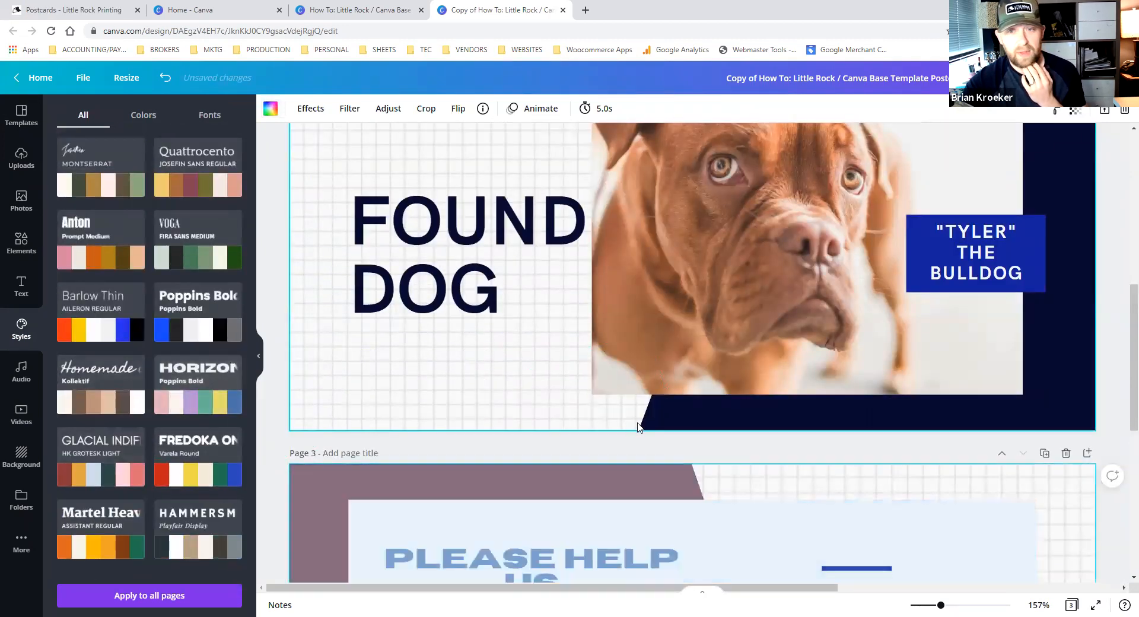
click(190, 403)
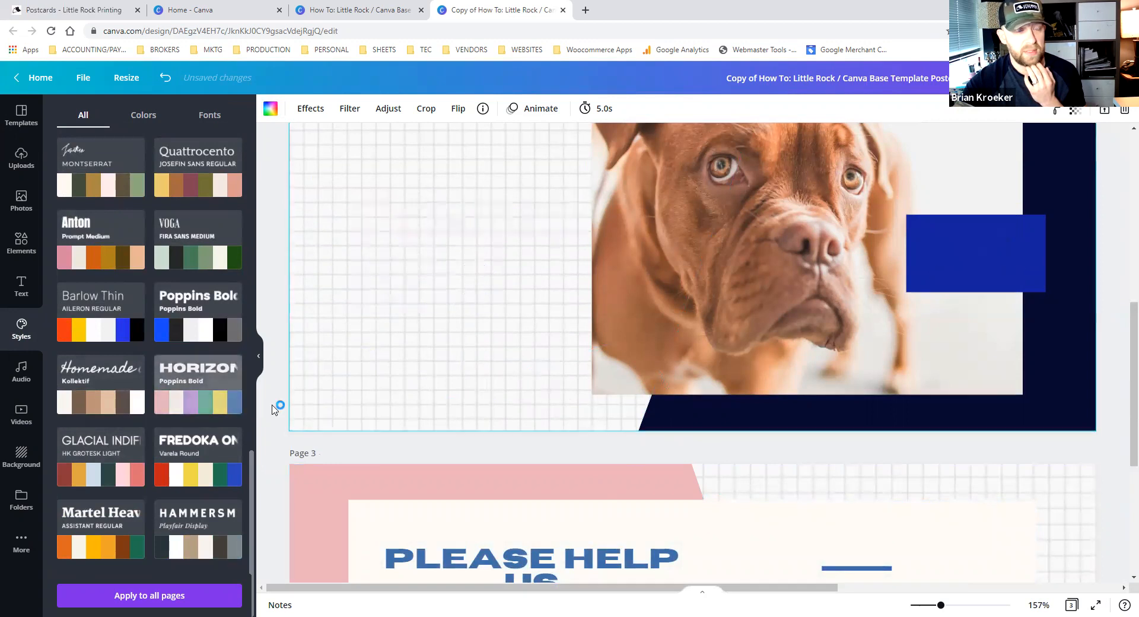
scroll(578, 460, up, 2)
scroll(376, 487, down, 2)
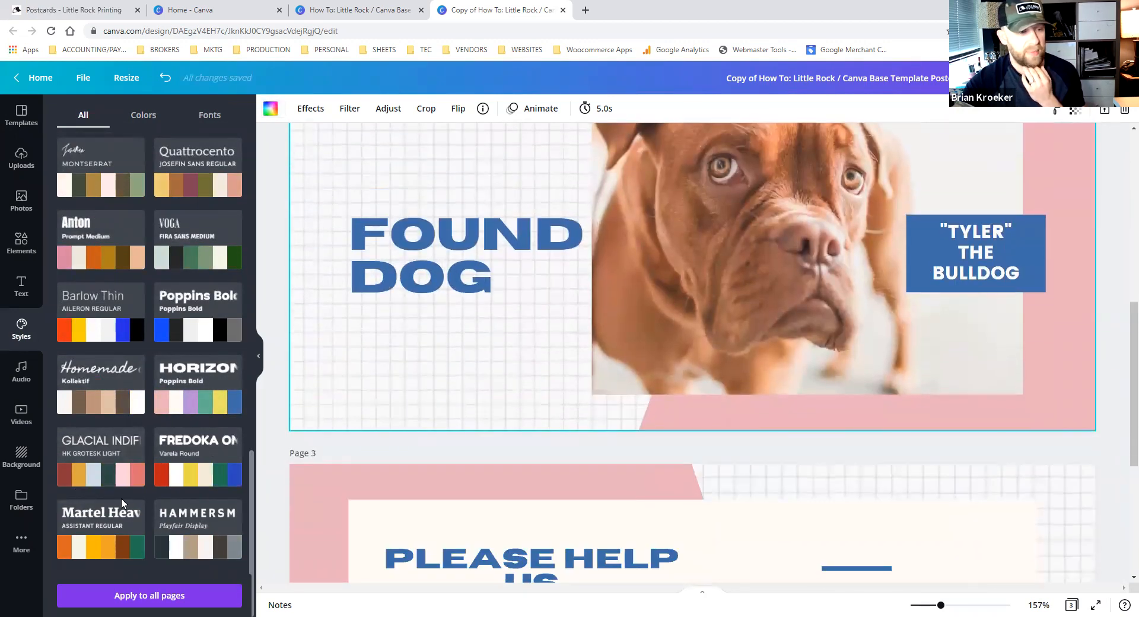
Step: Duplicate the check mark beside PICK A TEMPLATE and align the copy just after CHANGE STYLE on page 1
scroll(143, 516, up, 10)
scroll(595, 465, up, 8)
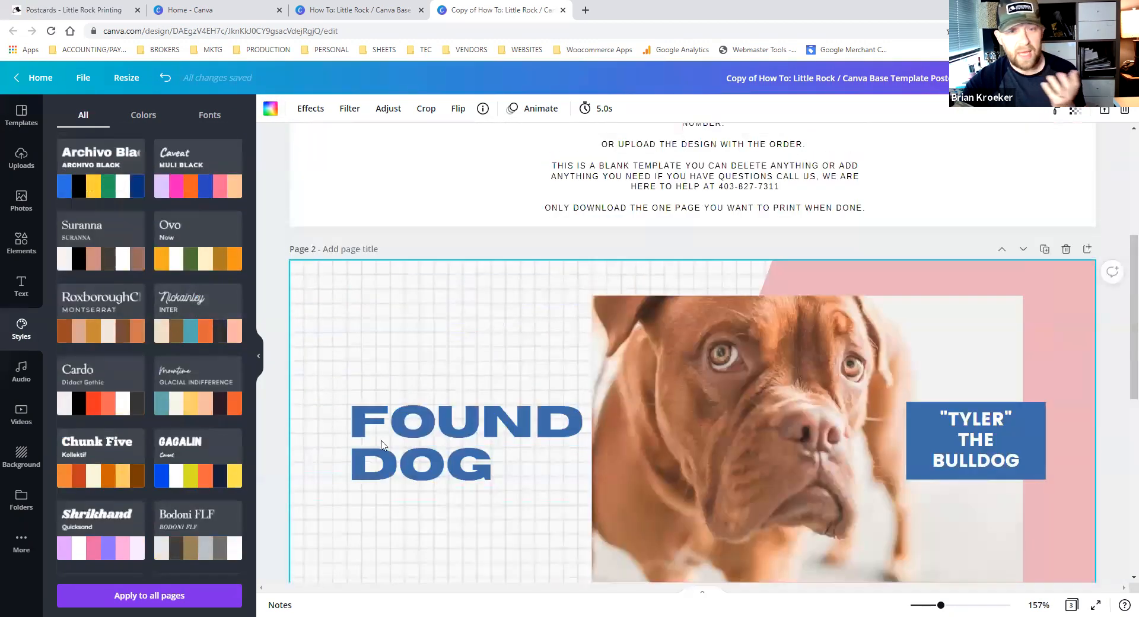
scroll(595, 465, down, 3)
scroll(652, 386, up, 4)
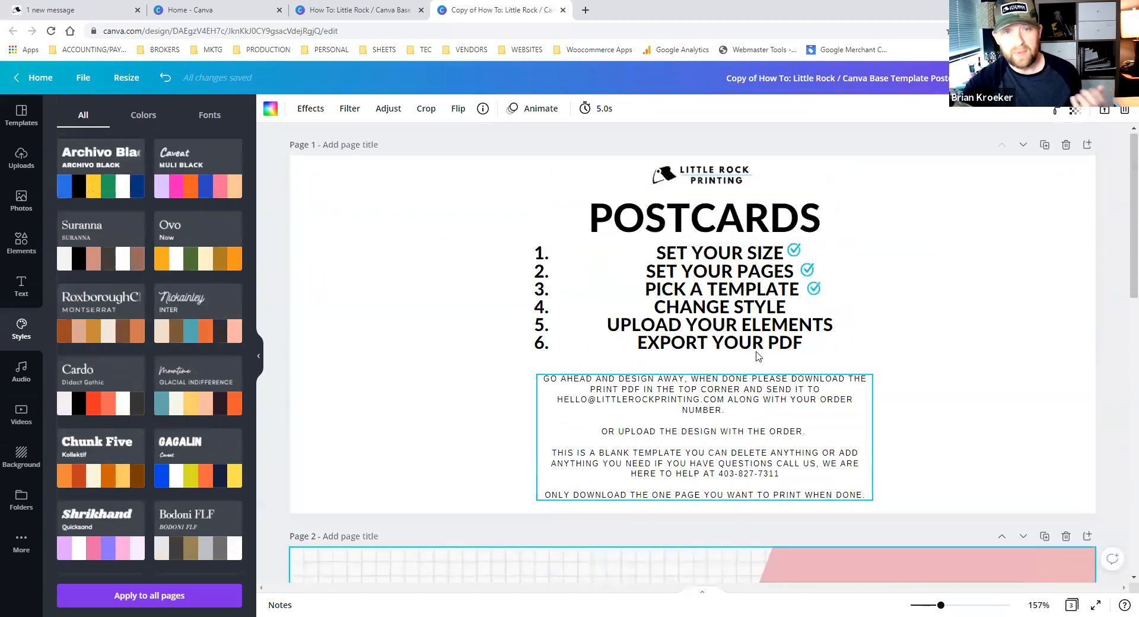
click(815, 290)
key(ctrl+d)
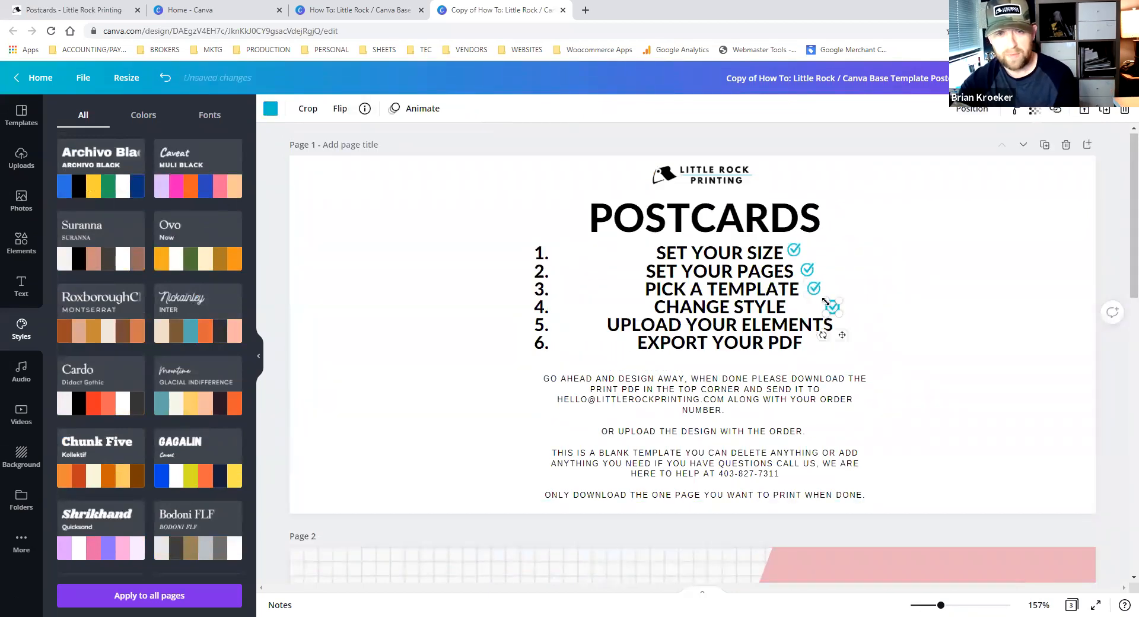
drag(833, 311, 802, 306)
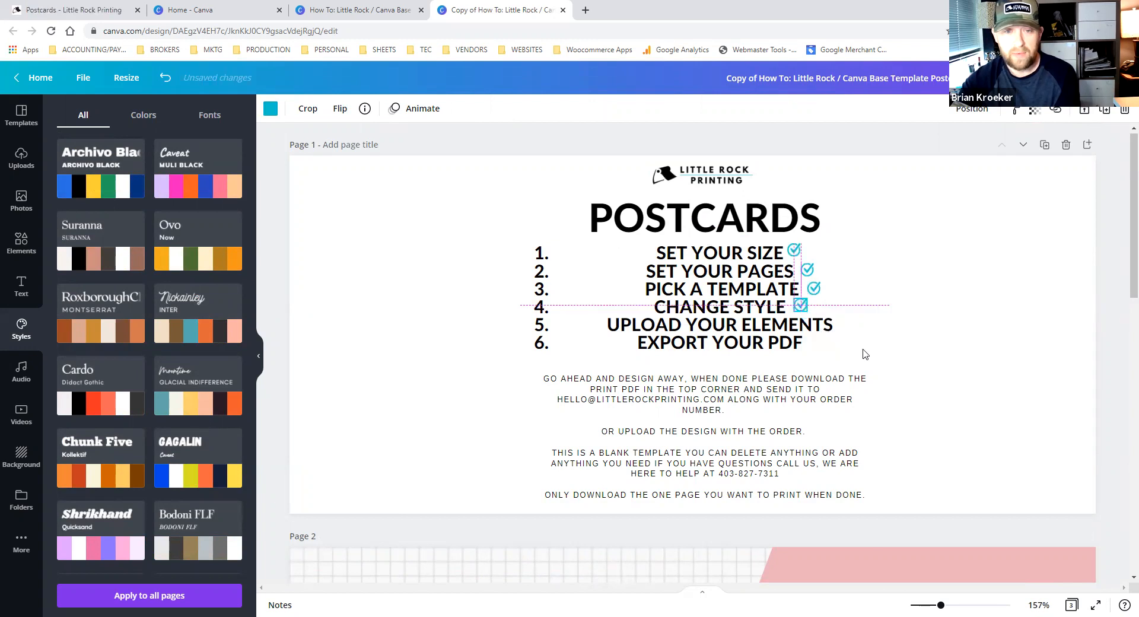
click(846, 359)
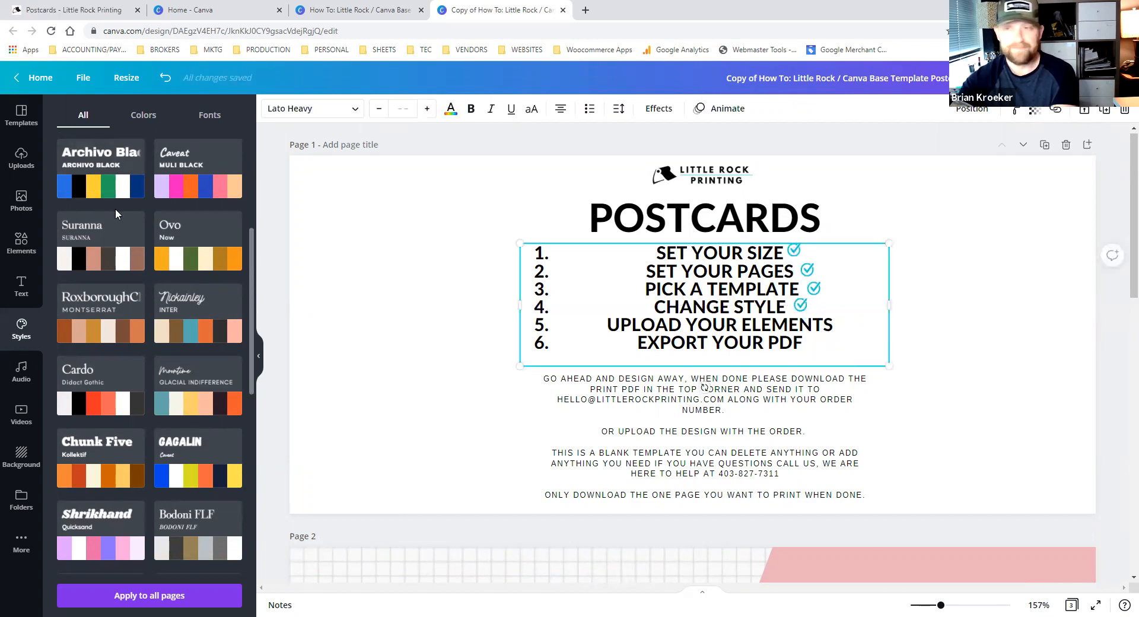
Step: Show how to upload media from the device by opening the file chooser, and cancel without choosing a file
click(17, 167)
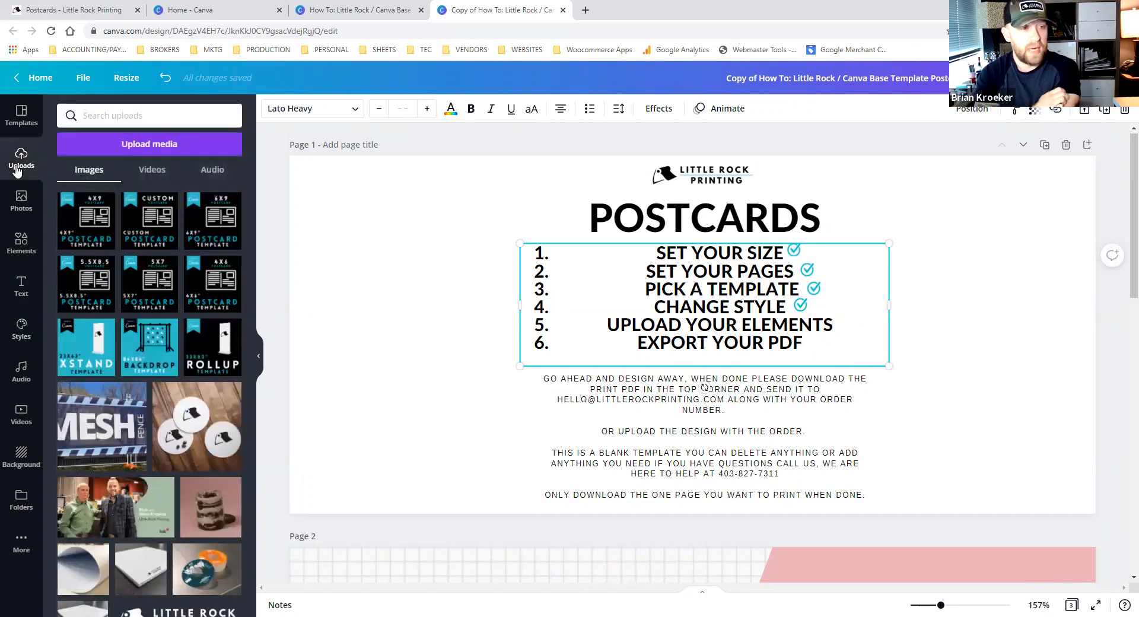
click(143, 144)
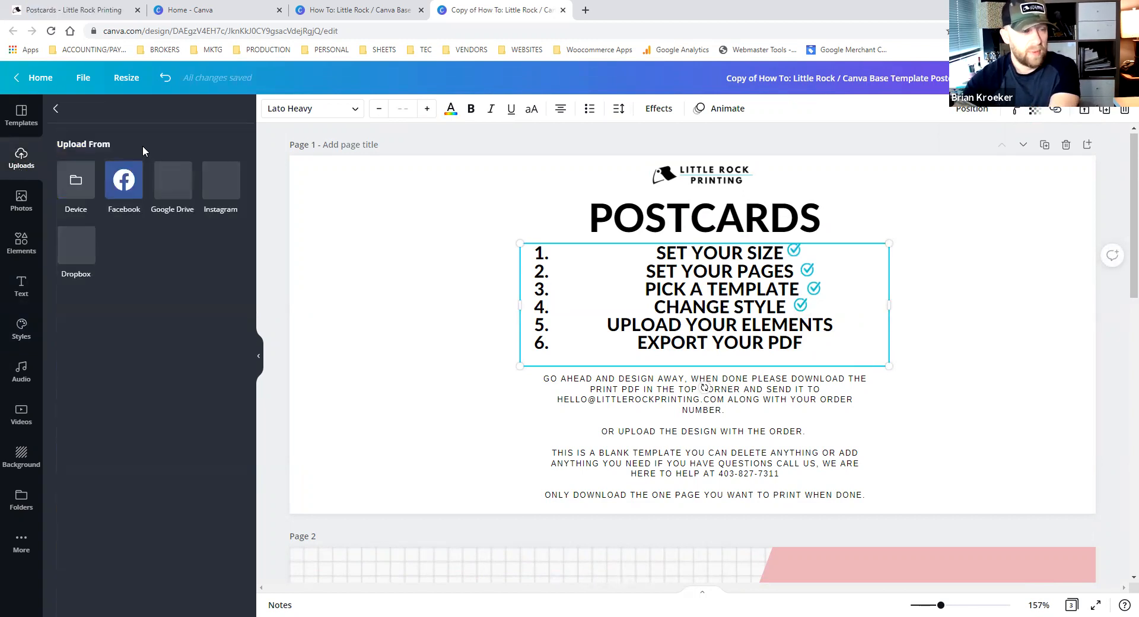
click(76, 181)
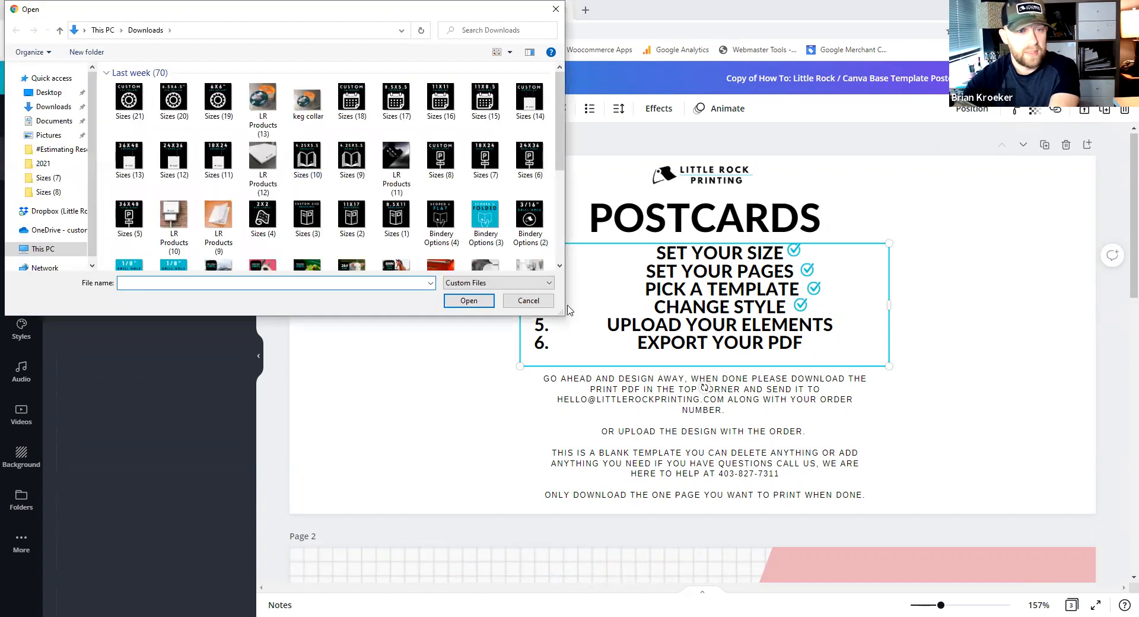
click(528, 301)
click(25, 100)
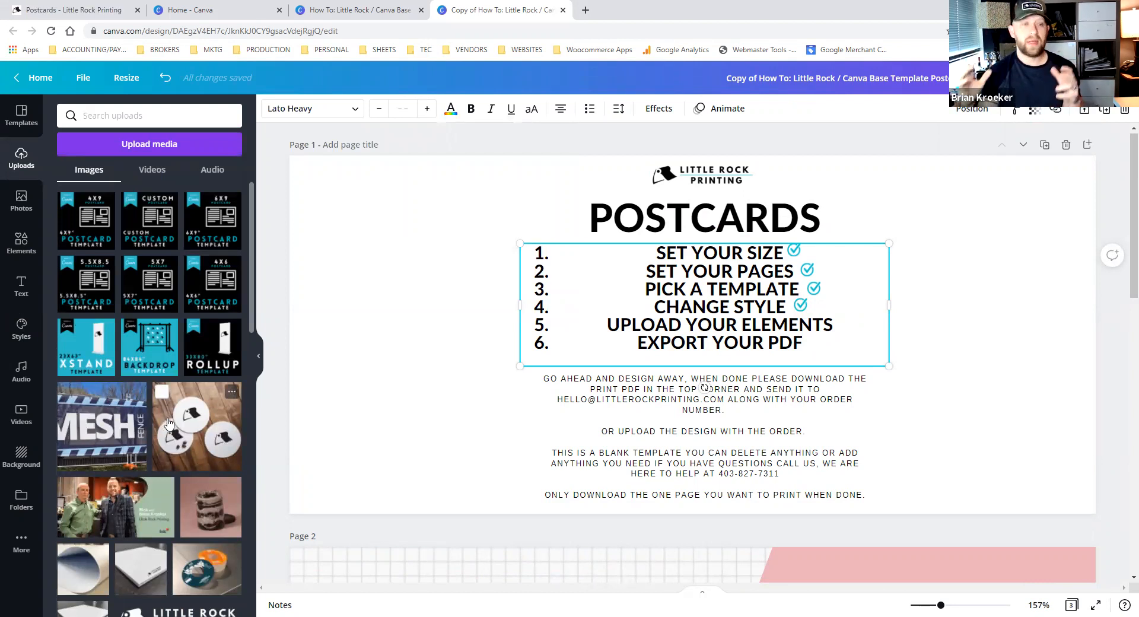
Step: Replace the bulldog photo in the page 2 frame with the uploaded image of round logo coasters on wood
scroll(164, 429, down, 2)
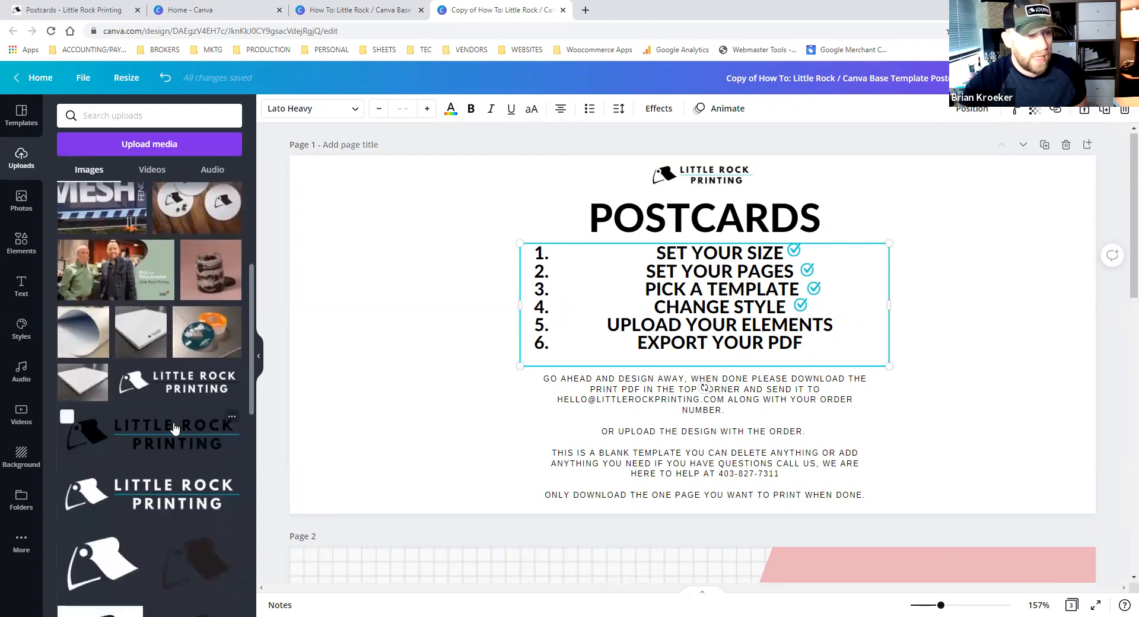
scroll(679, 523, down, 7)
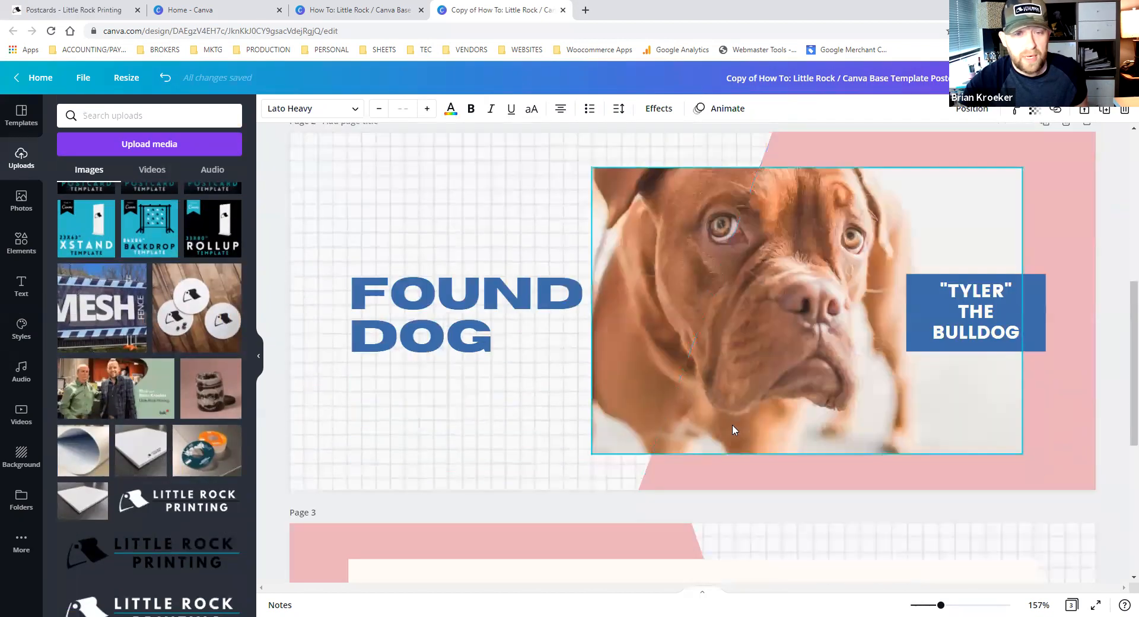
click(732, 425)
drag(209, 318, 721, 321)
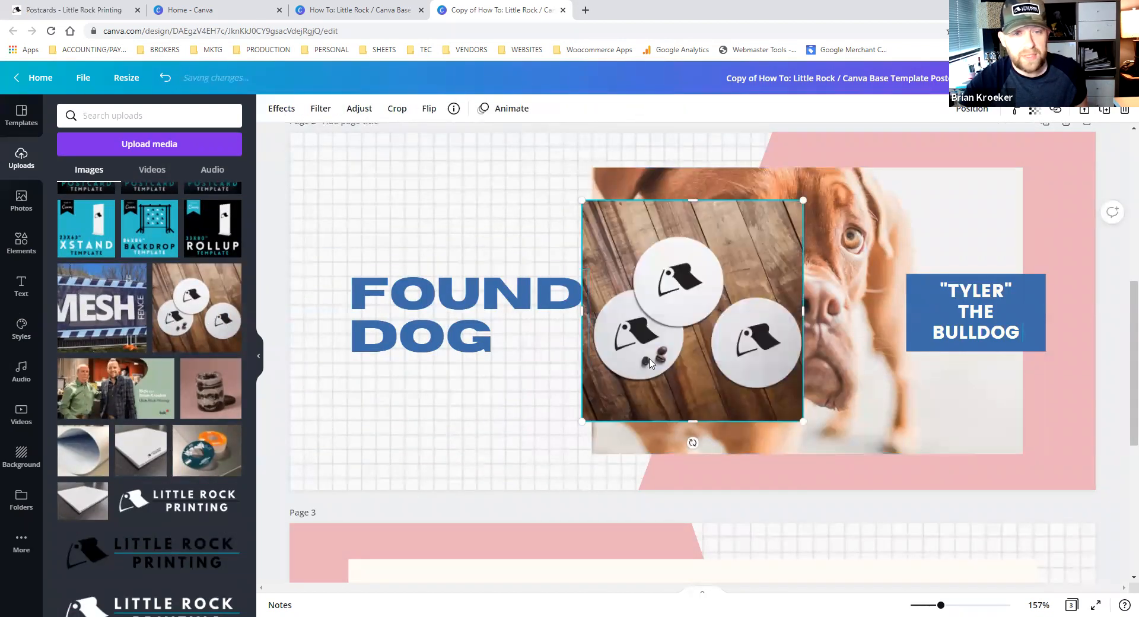
drag(838, 368, 783, 394)
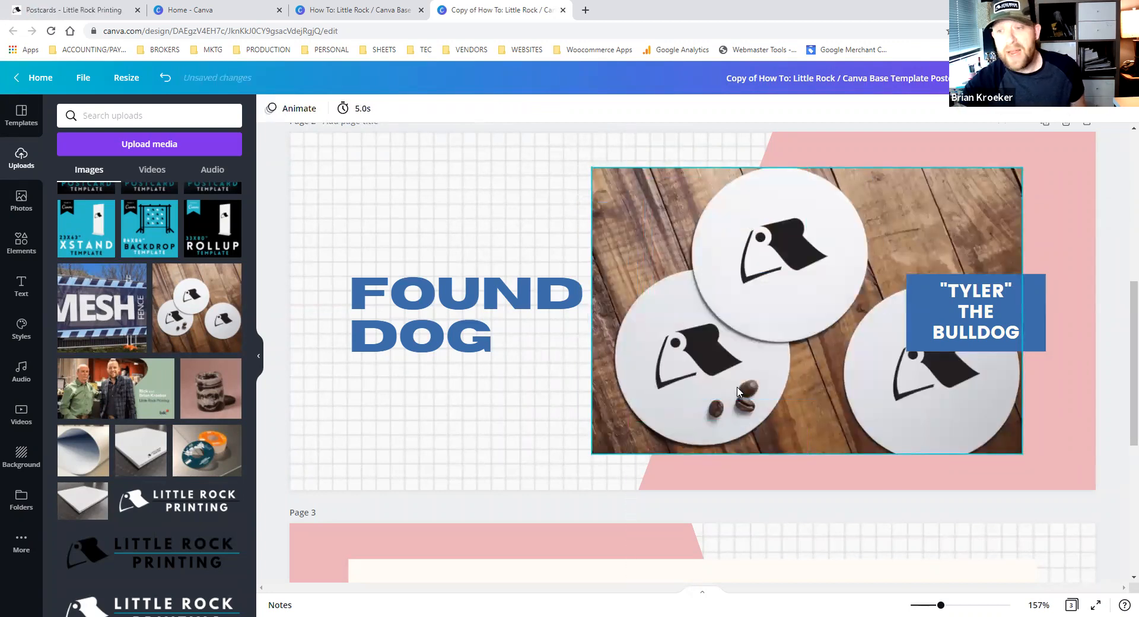
key(ctrl+z)
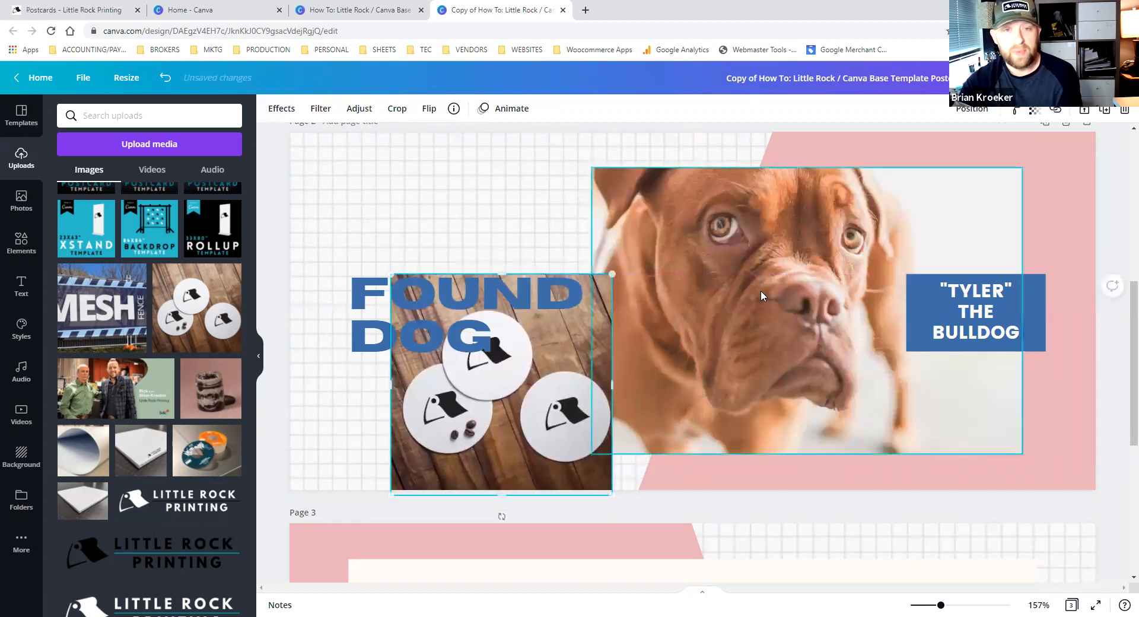
drag(501, 412, 742, 362)
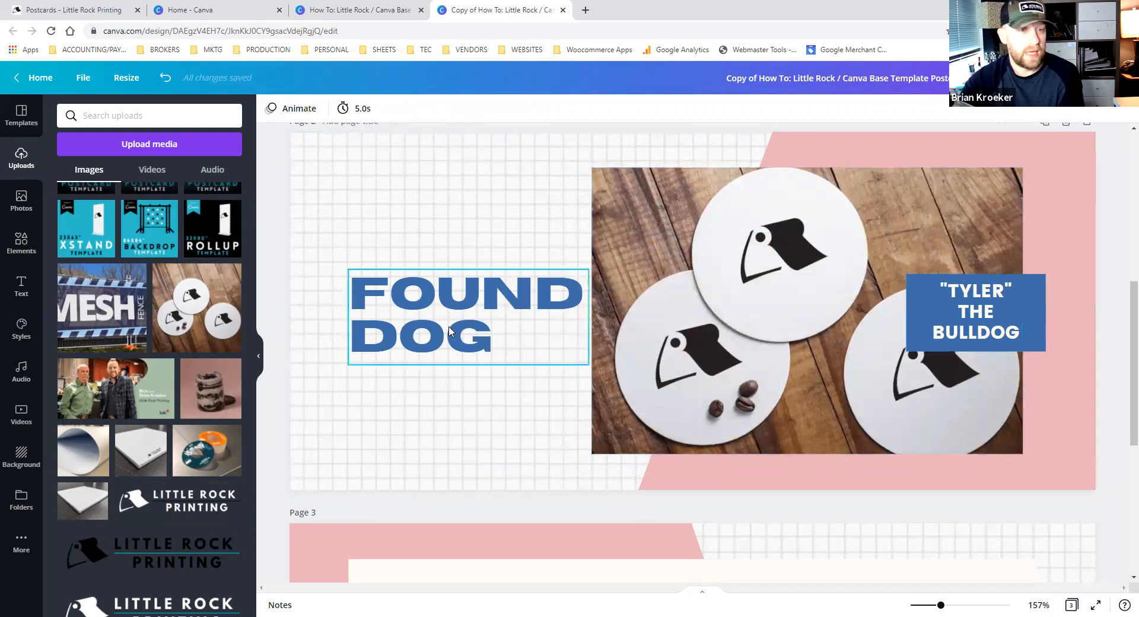
Step: Change the FOUND DOG heading on page 2 to the Poppins Bold font
click(395, 292)
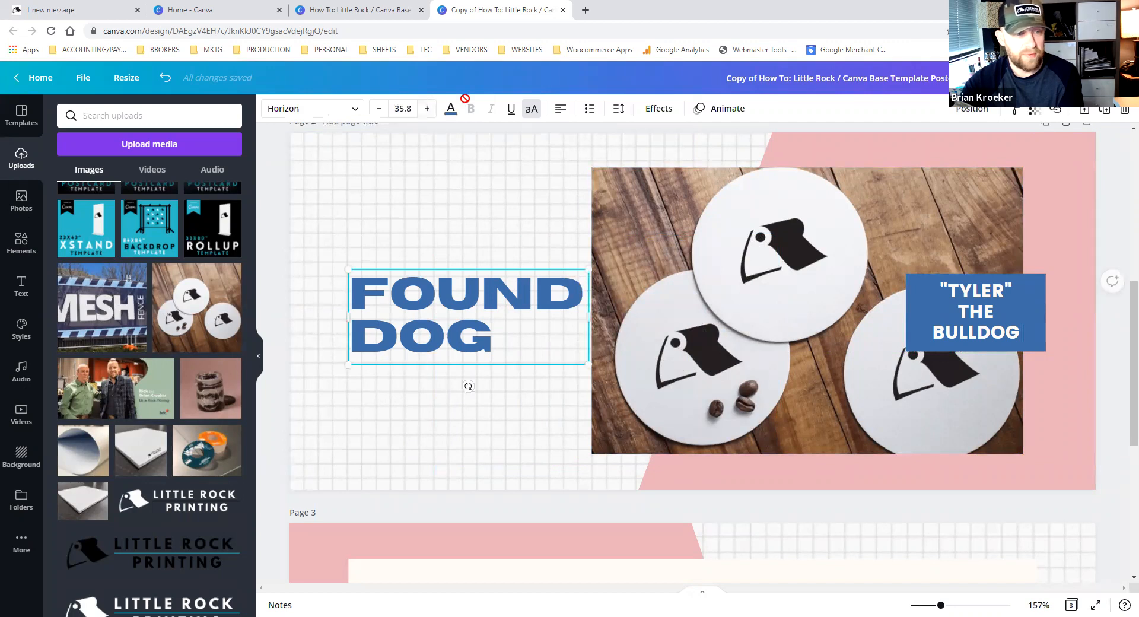
click(354, 109)
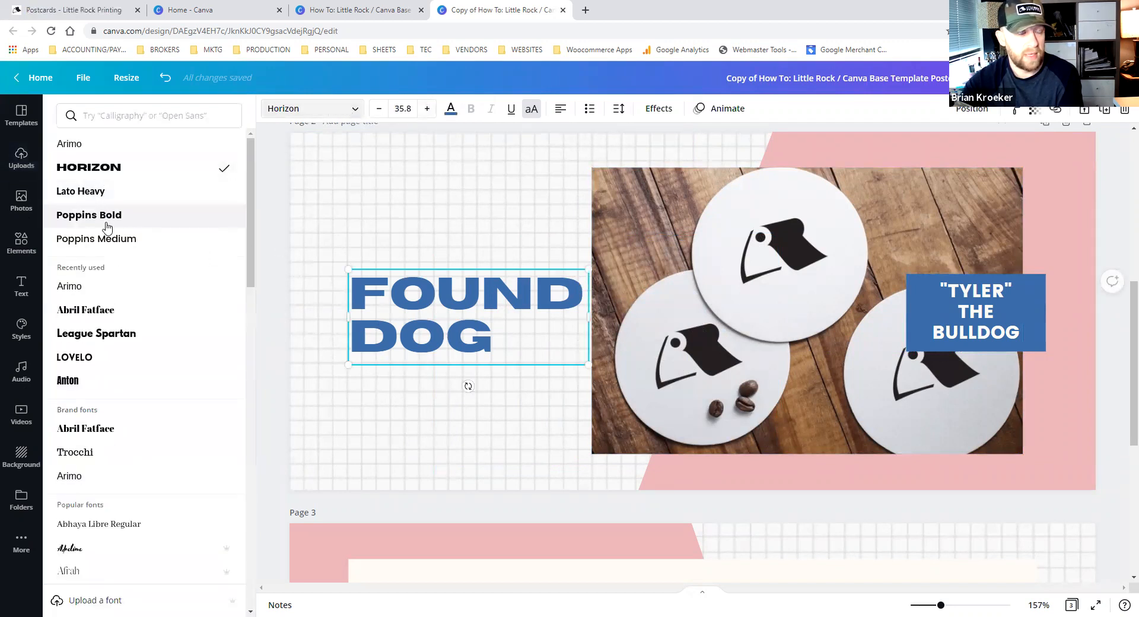
click(89, 214)
scroll(596, 387, down, 6)
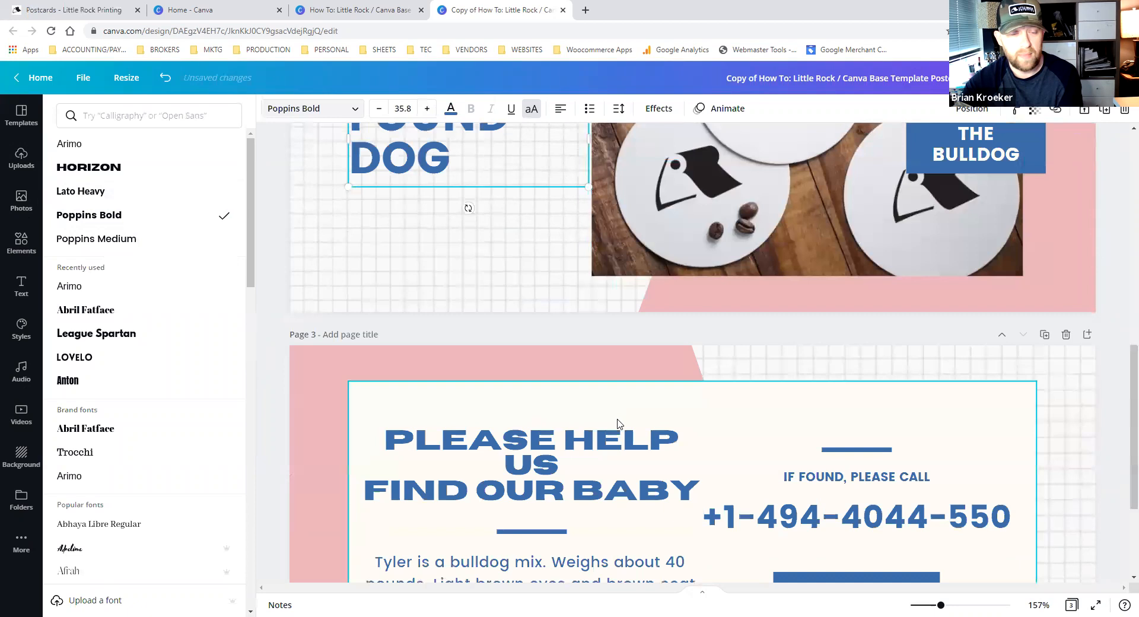
click(855, 343)
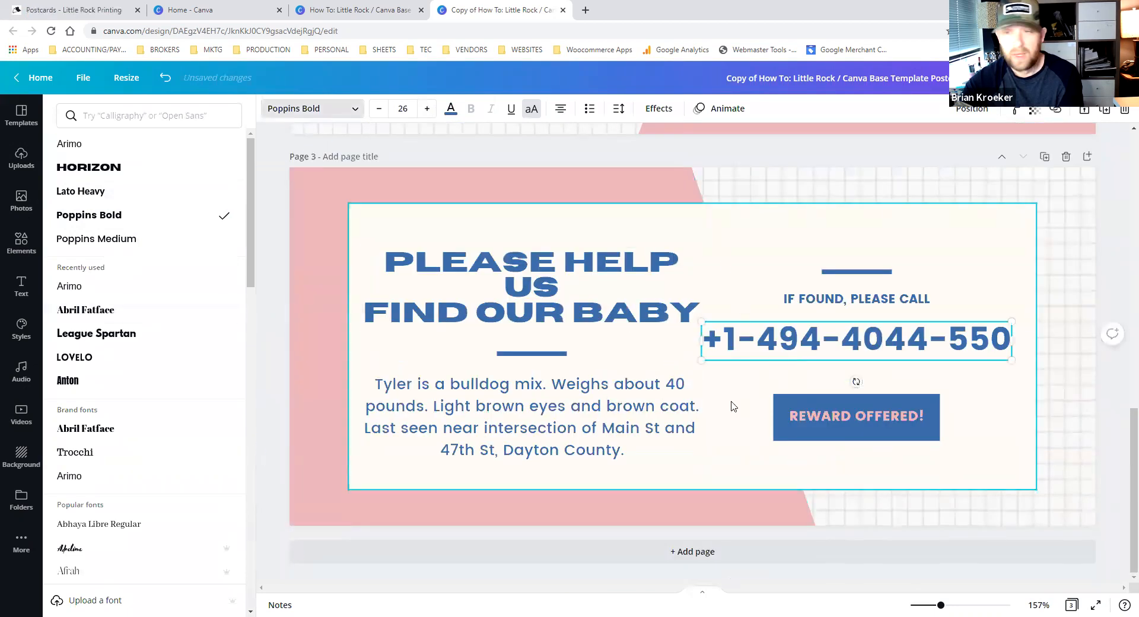
Step: Paste another check mark on page 1 and place it just after UPLOAD YOUR ELEMENTS
scroll(760, 397, up, 8)
scroll(735, 440, up, 5)
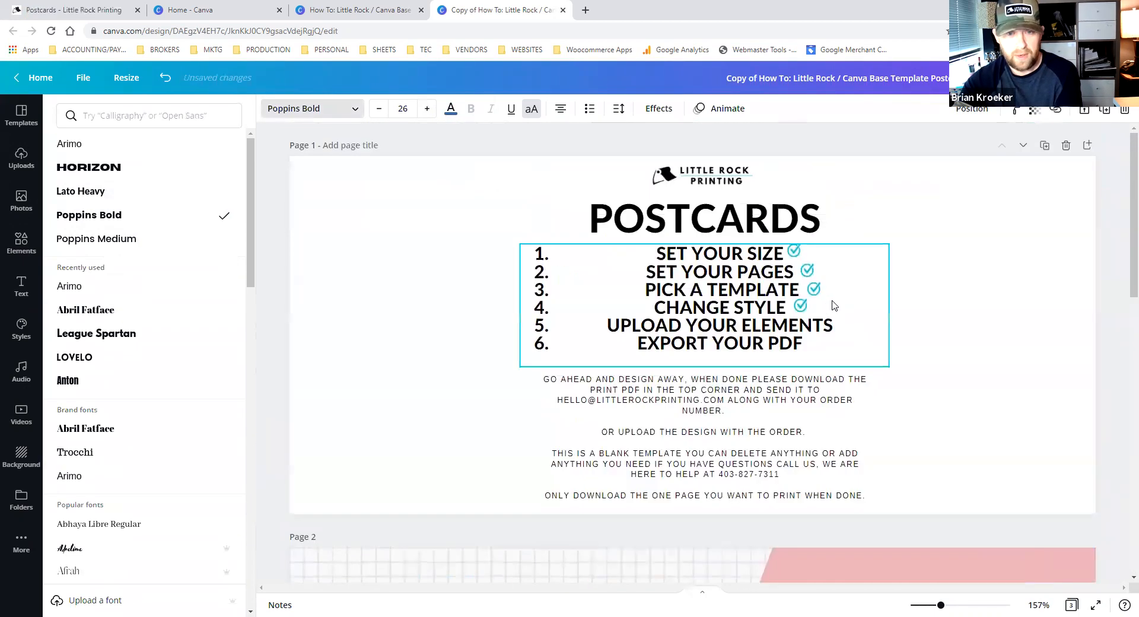
click(829, 319)
key(ctrl+v)
drag(822, 326, 843, 328)
click(834, 356)
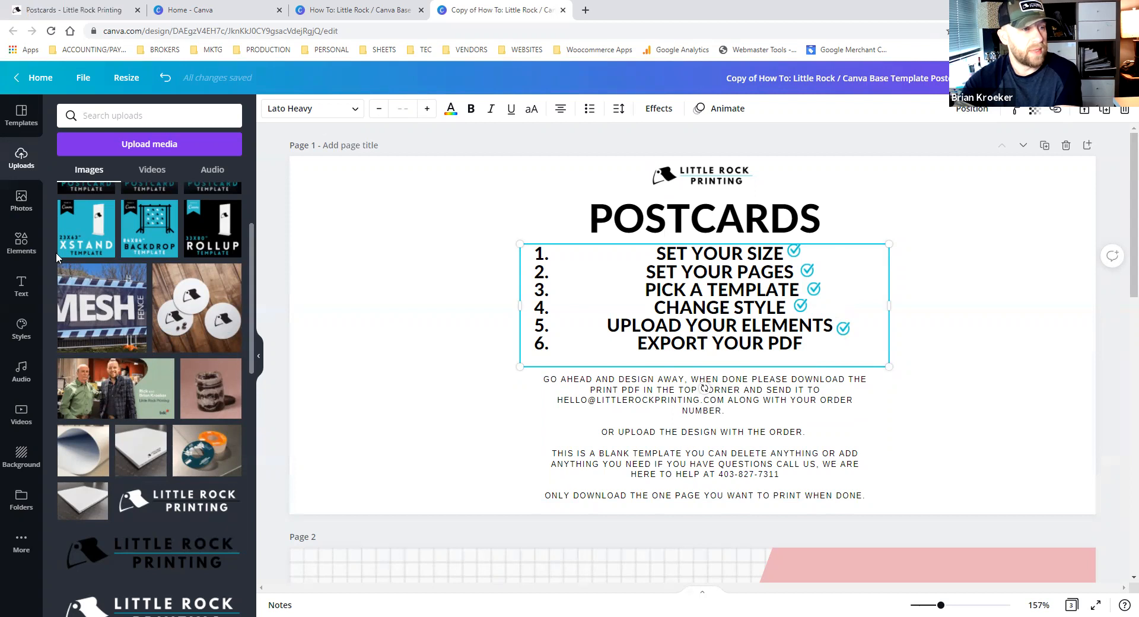
click(88, 86)
click(369, 319)
scroll(491, 412, down, 8)
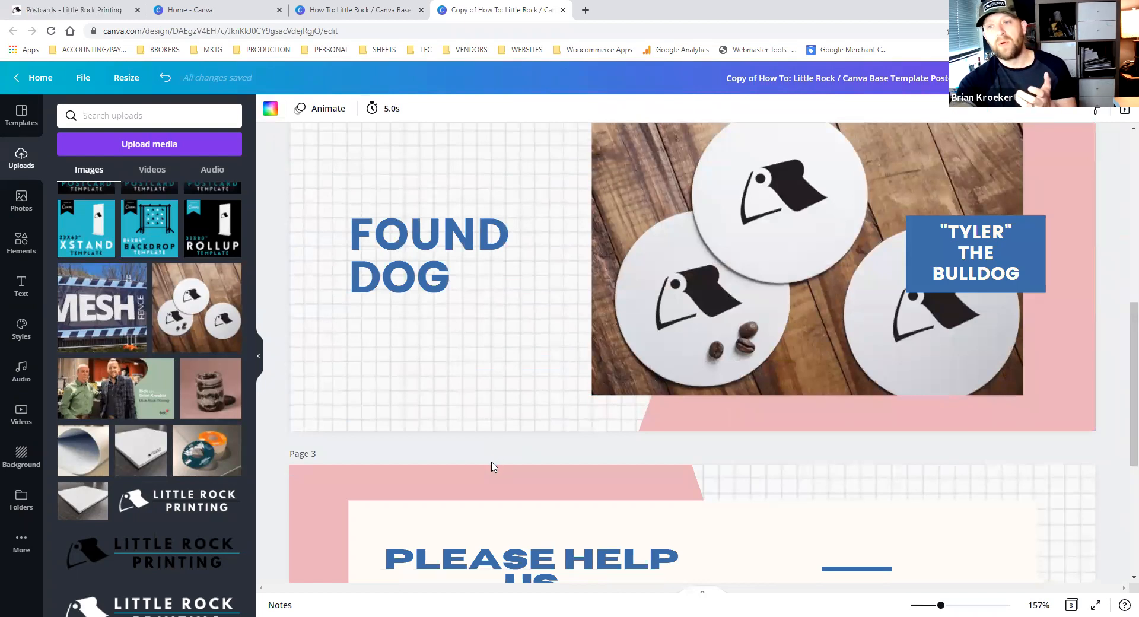
scroll(509, 421, up, 3)
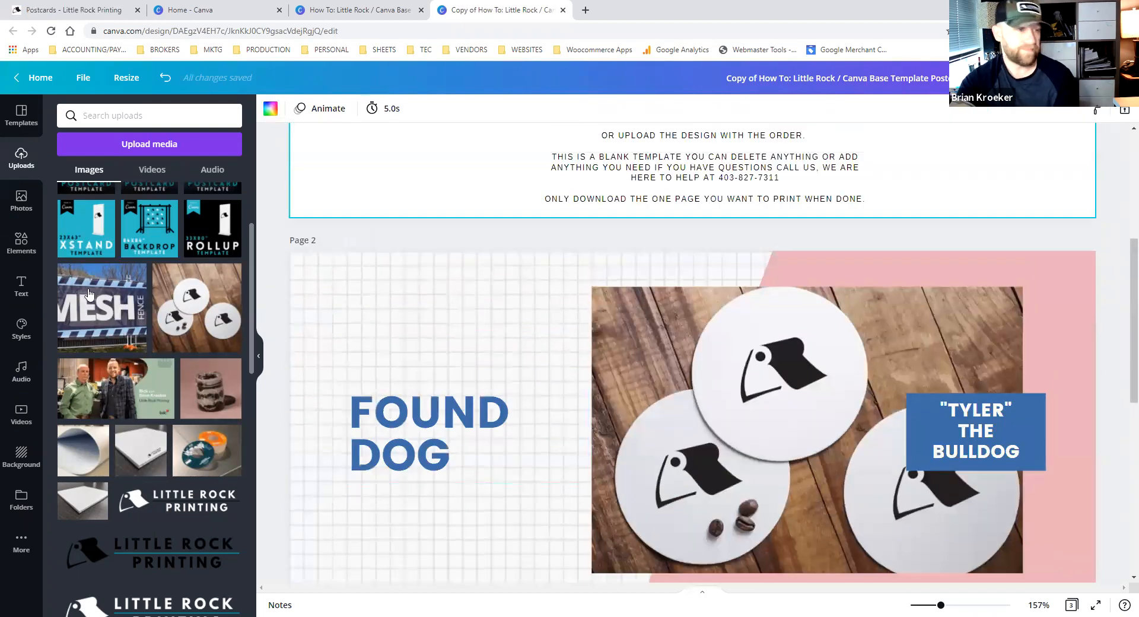
Step: Search the photo library for "electrician" and replace the page 2 coaster image with the photo of a tool belt and coiled cable
click(628, 315)
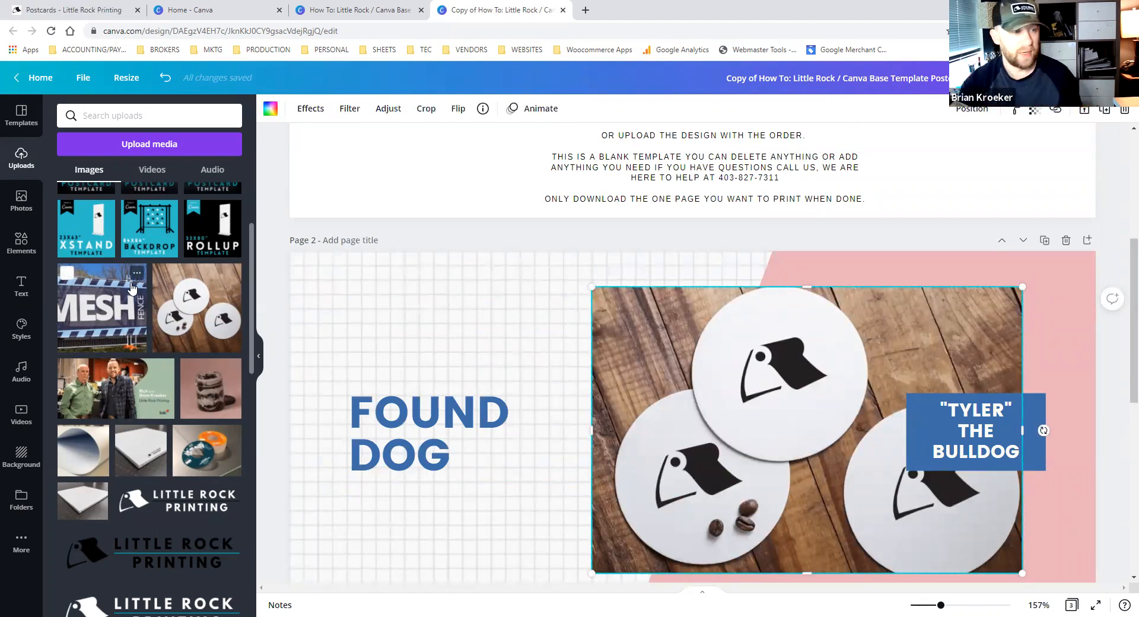
click(24, 212)
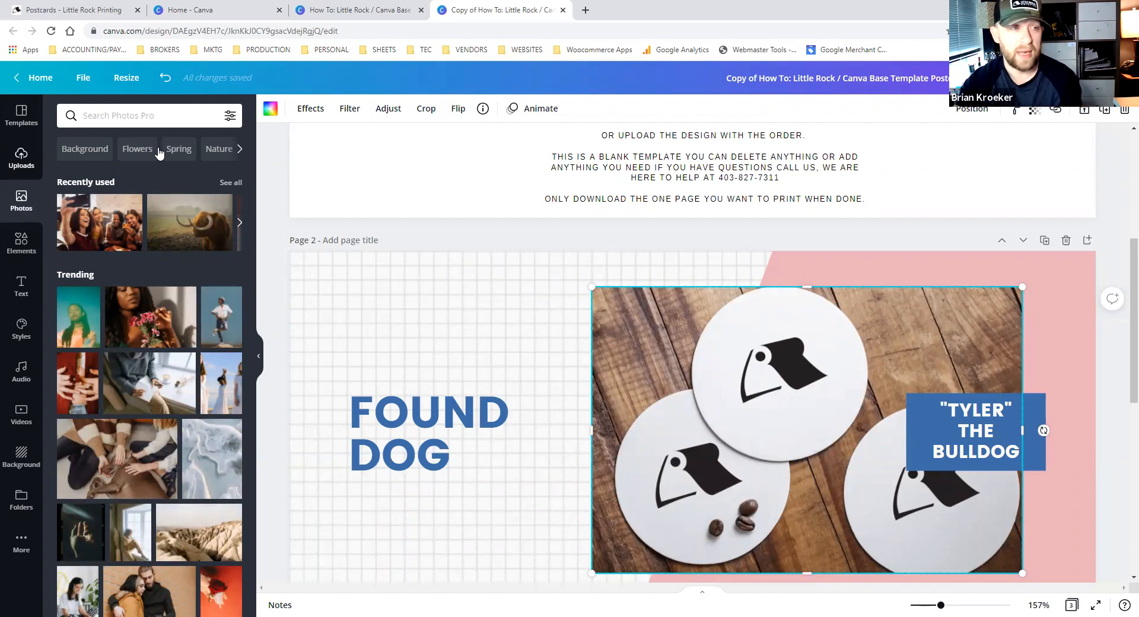
click(147, 119)
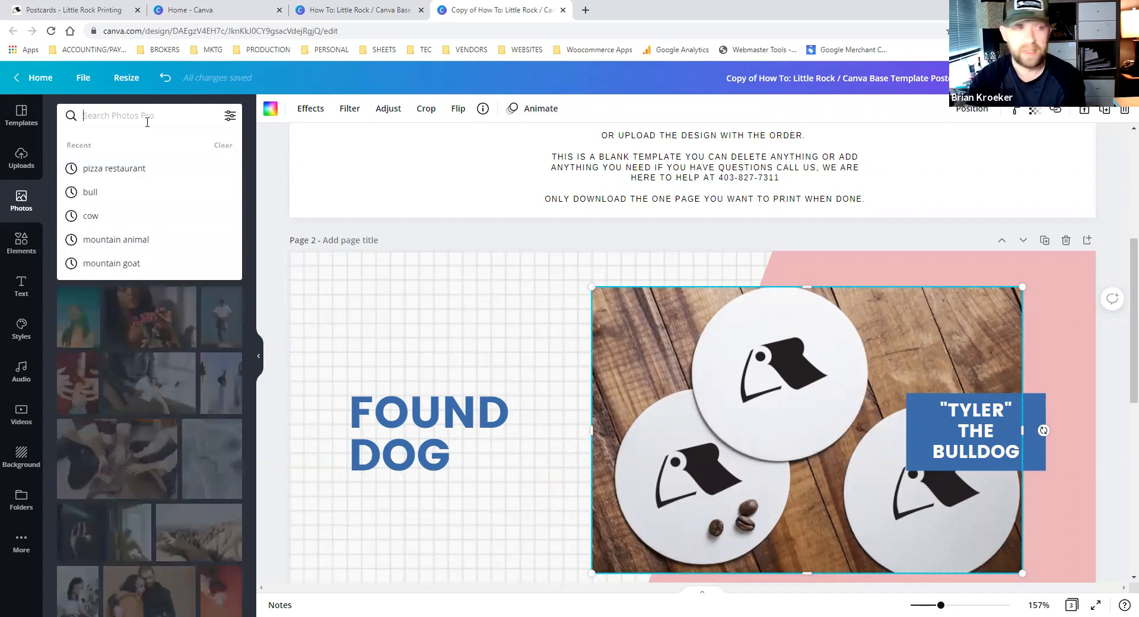
text(electrician)
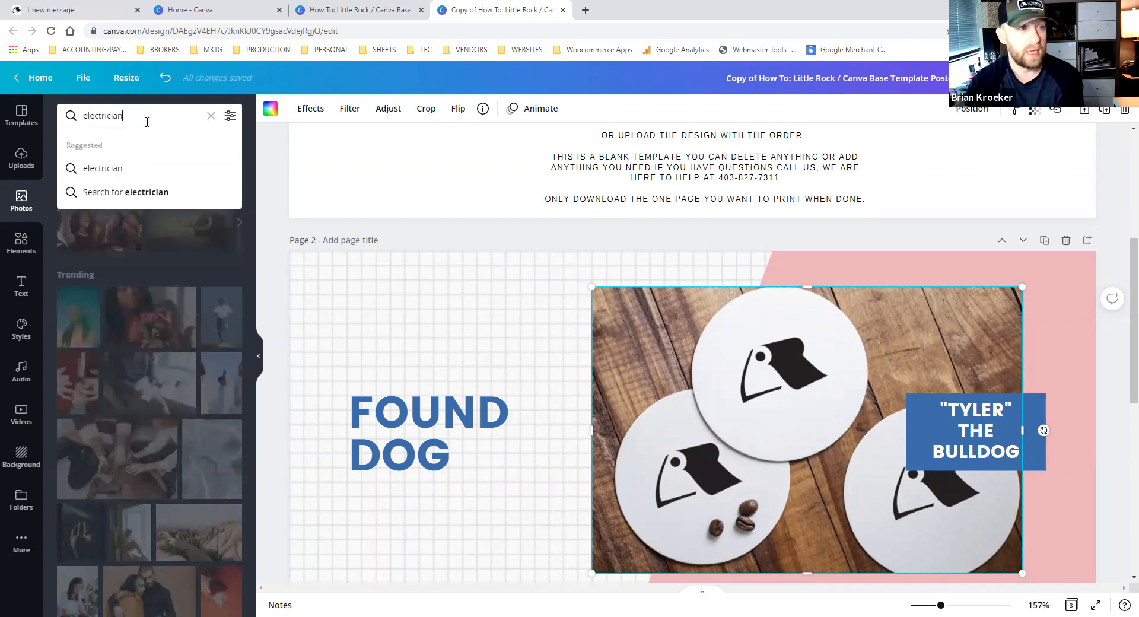
key(Return)
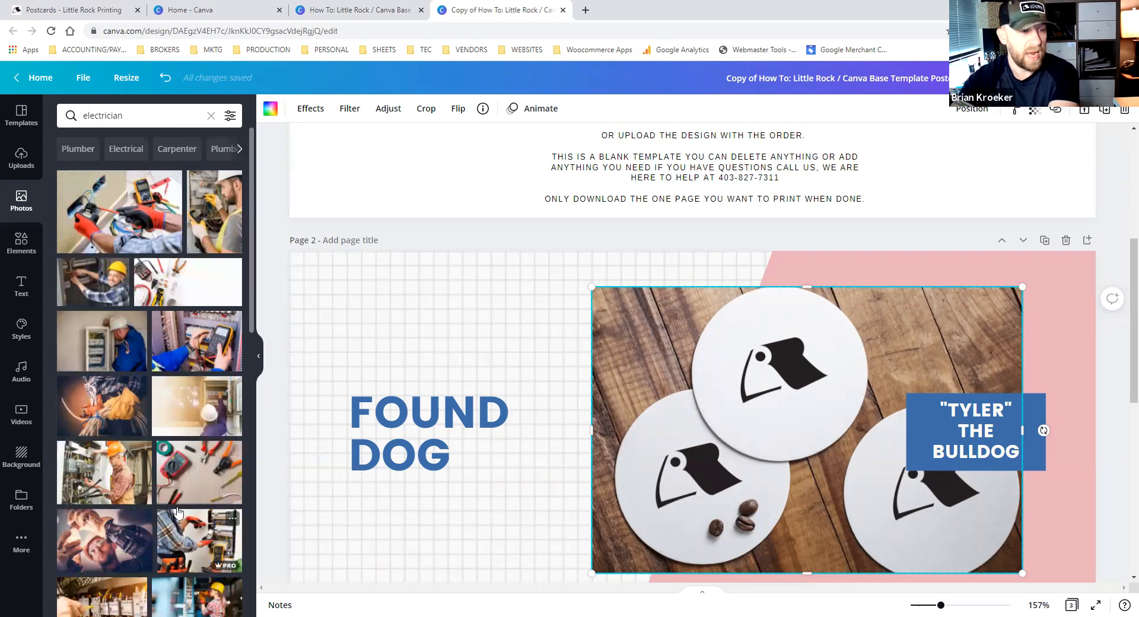
click(116, 424)
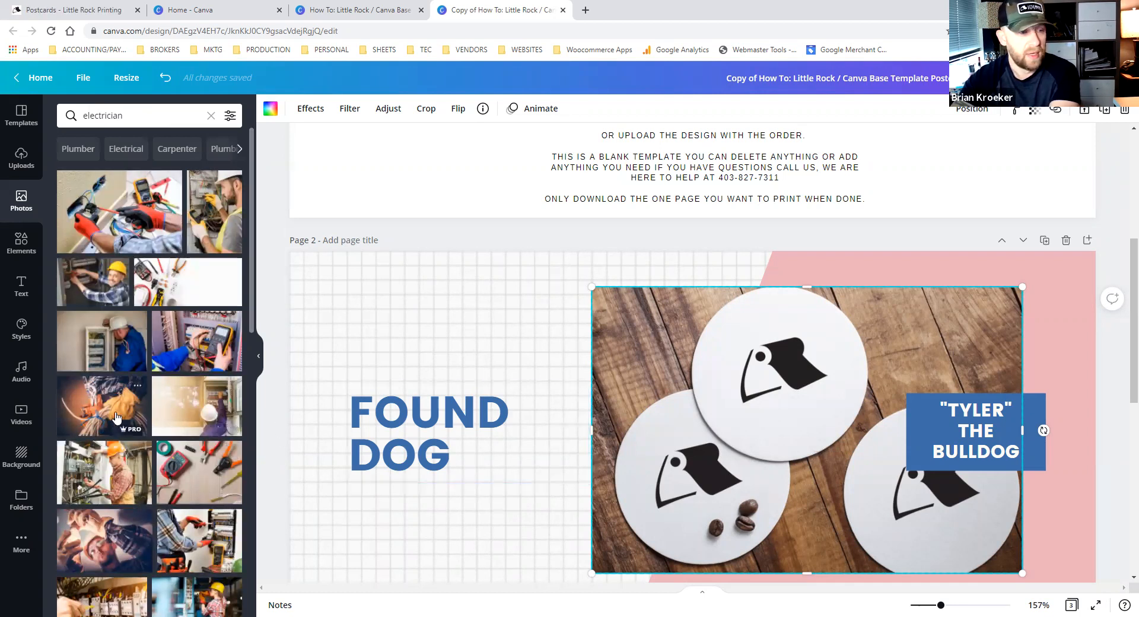
drag(606, 449, 681, 477)
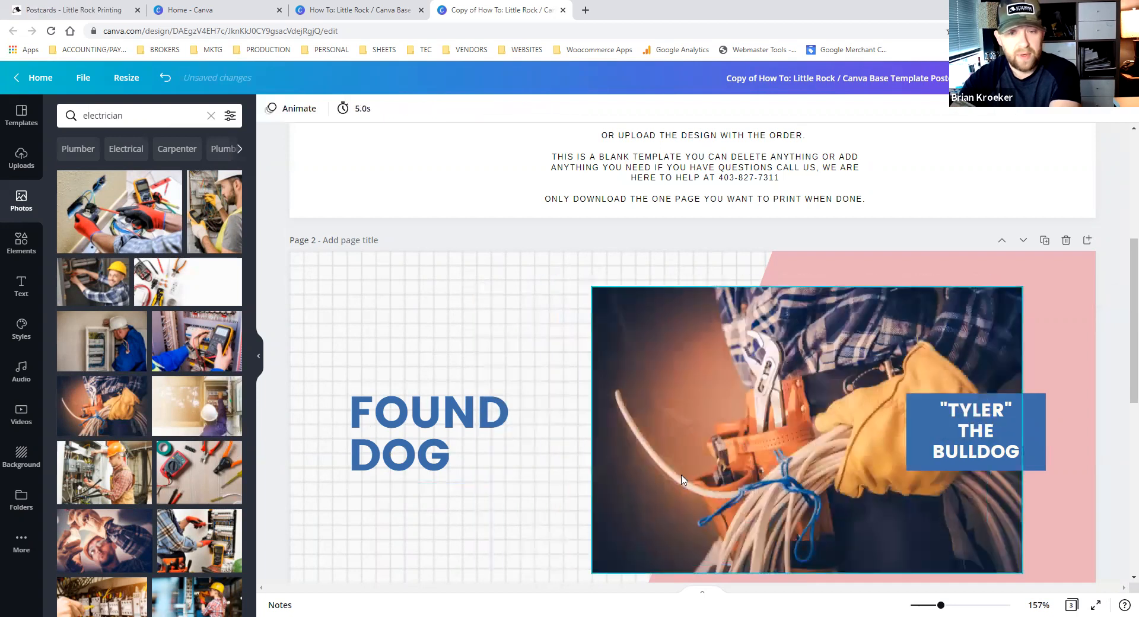
Step: Replace the text in the blue label over the page 2 photo with ELECTRICAL WORK
scroll(746, 503, down, 3)
click(954, 292)
click(954, 292)
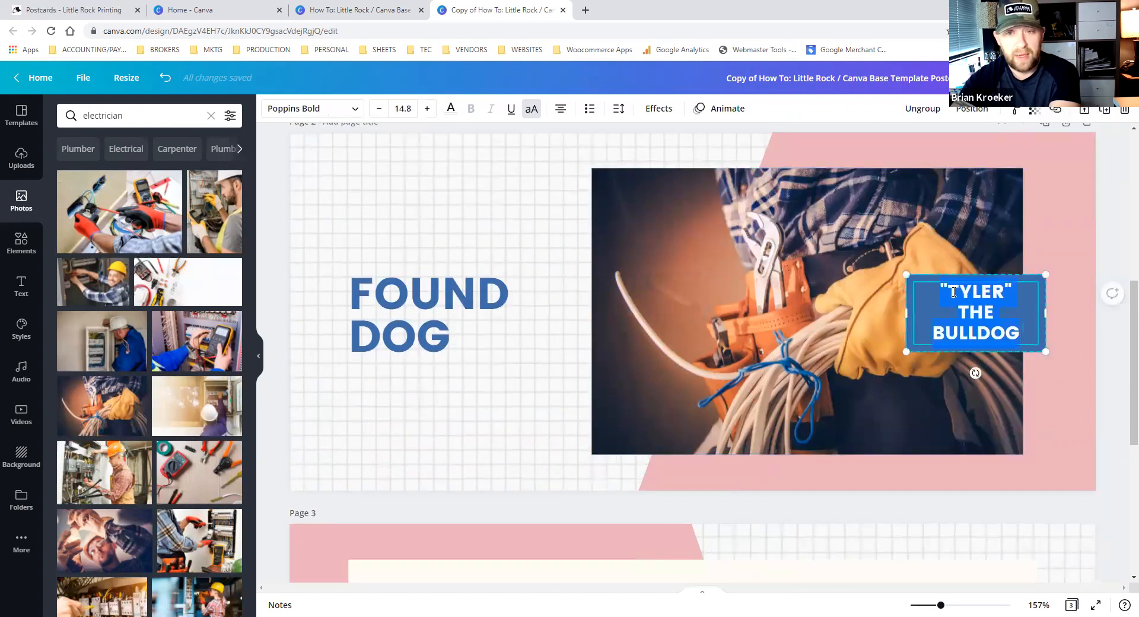
text(ELECTRI)
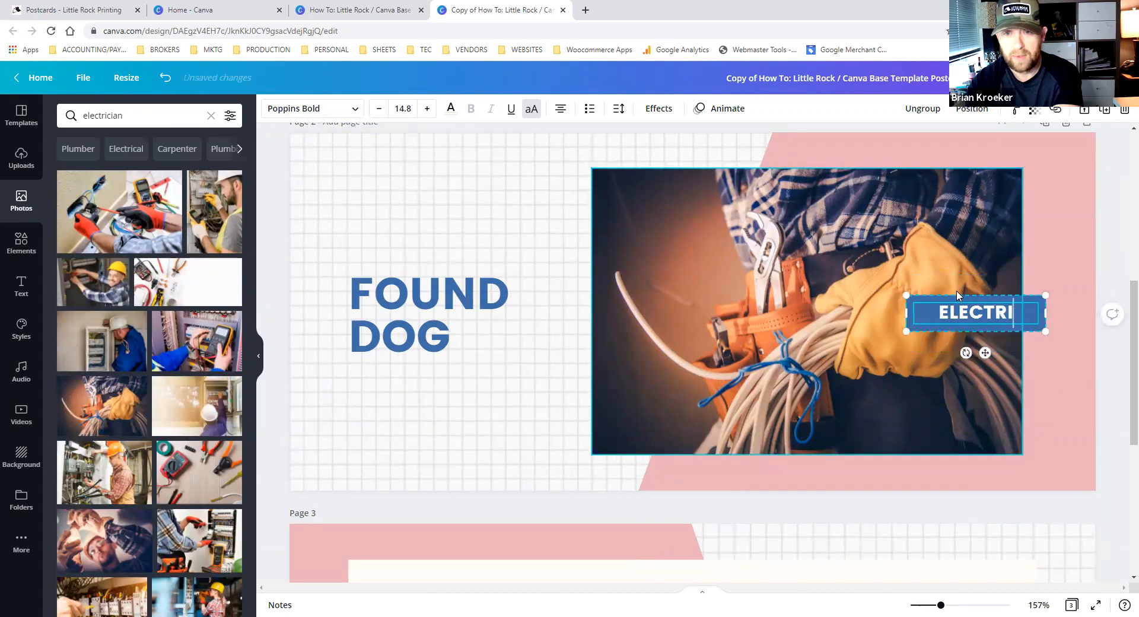
text(CAL WORK)
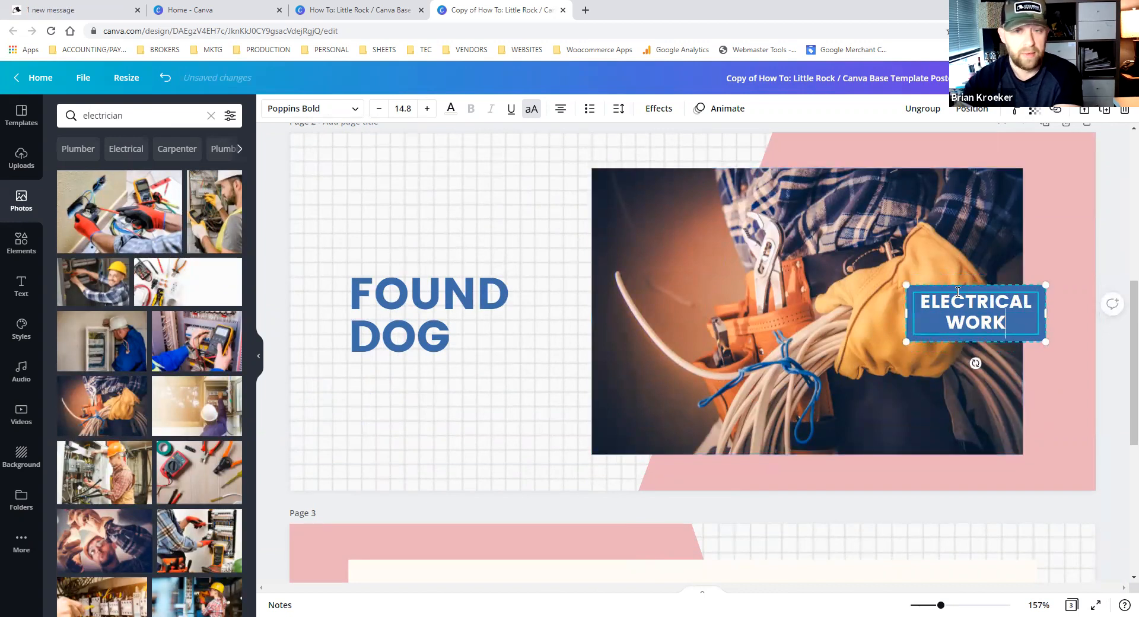
click(814, 404)
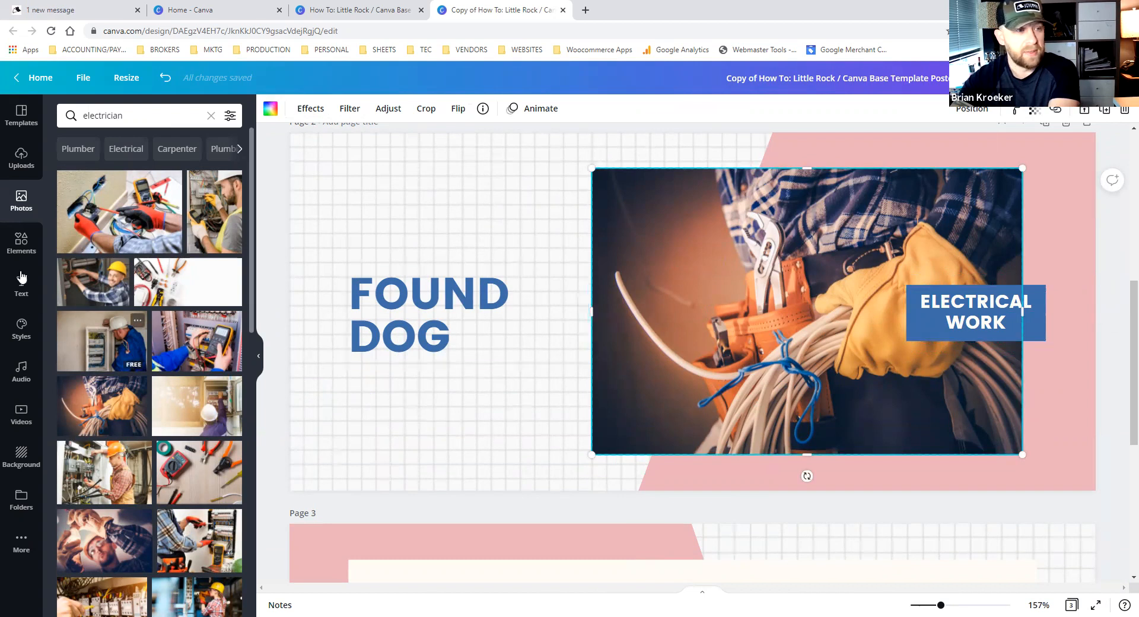
Step: Search the elements for "electrician", add the outlined hard-hat electrician icon to page 2, and place it at reduced size above the FOUND DOG heading
click(21, 242)
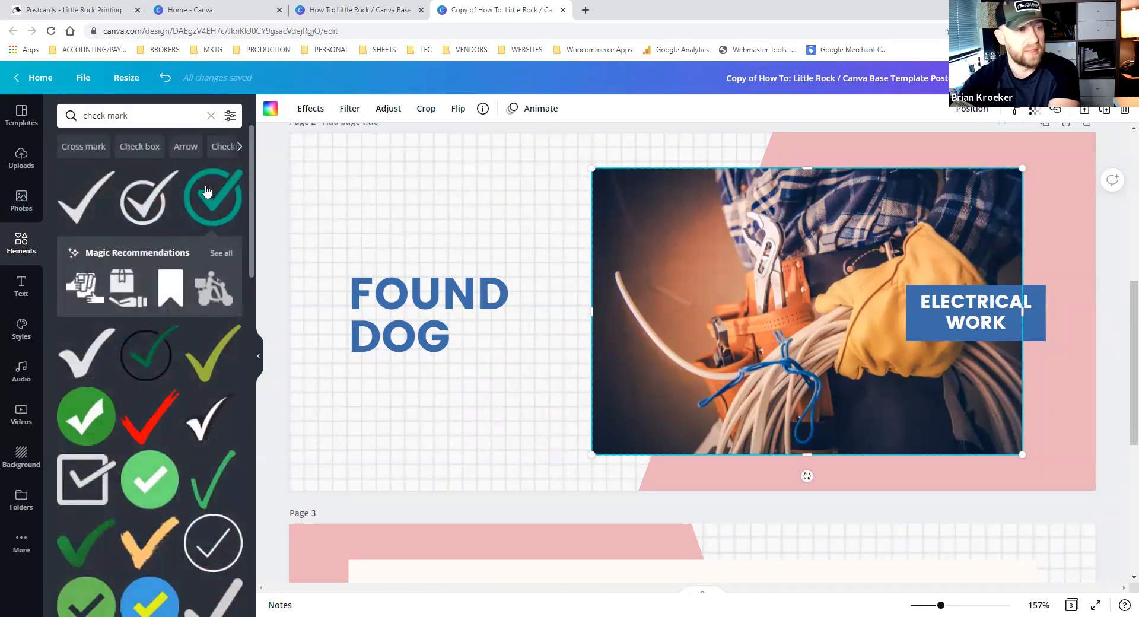
click(140, 115)
text(electrician)
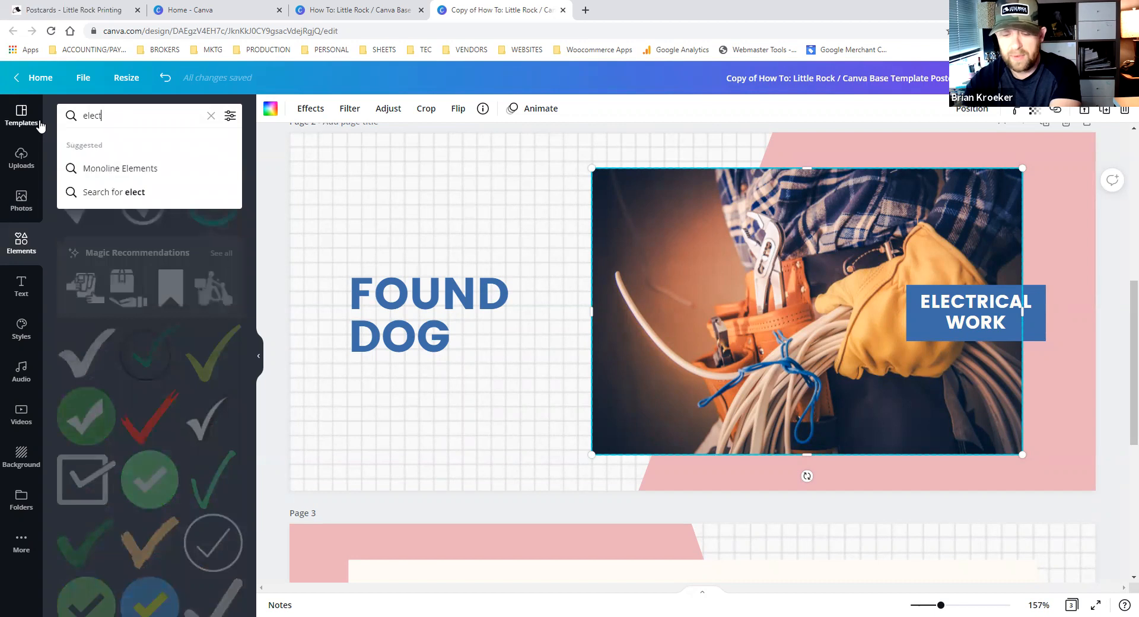
key(Return)
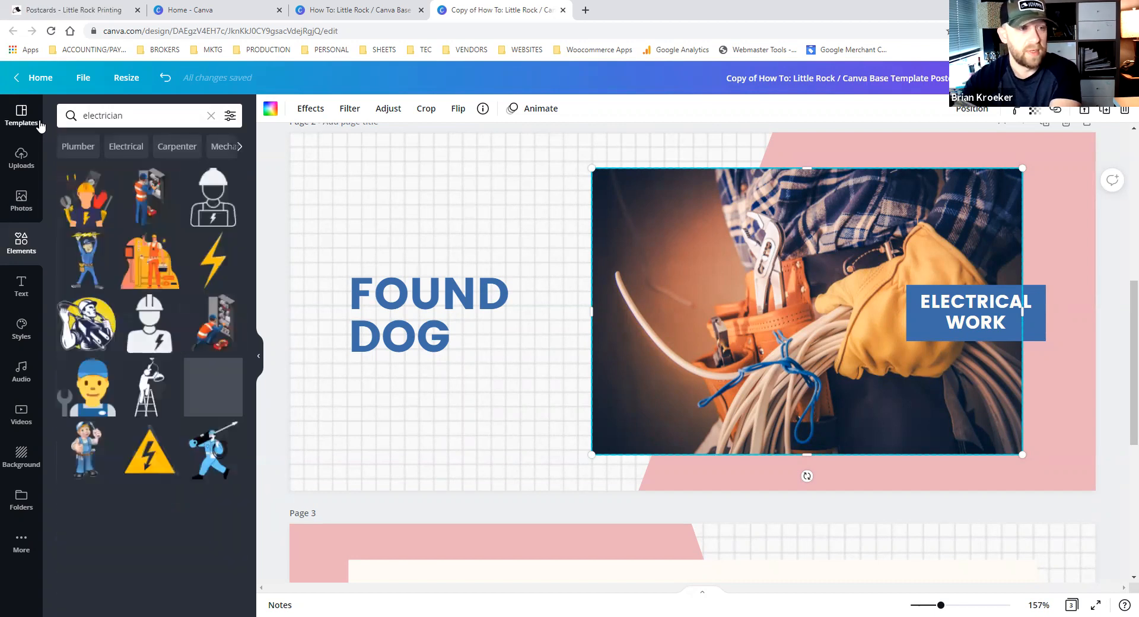
click(213, 198)
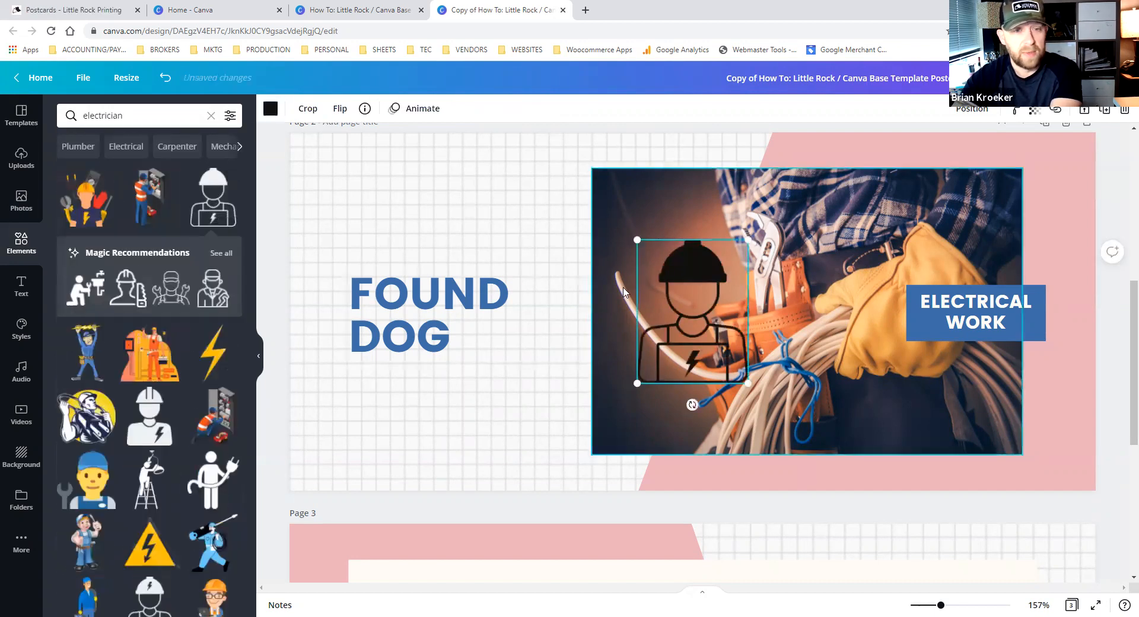
drag(692, 311, 469, 389)
drag(523, 458, 410, 247)
Step: Replace the FOUND DOG heading on page 2 with ELECTRICAL WORK
click(396, 288)
click(397, 288)
key(ctrl+a)
text(E)
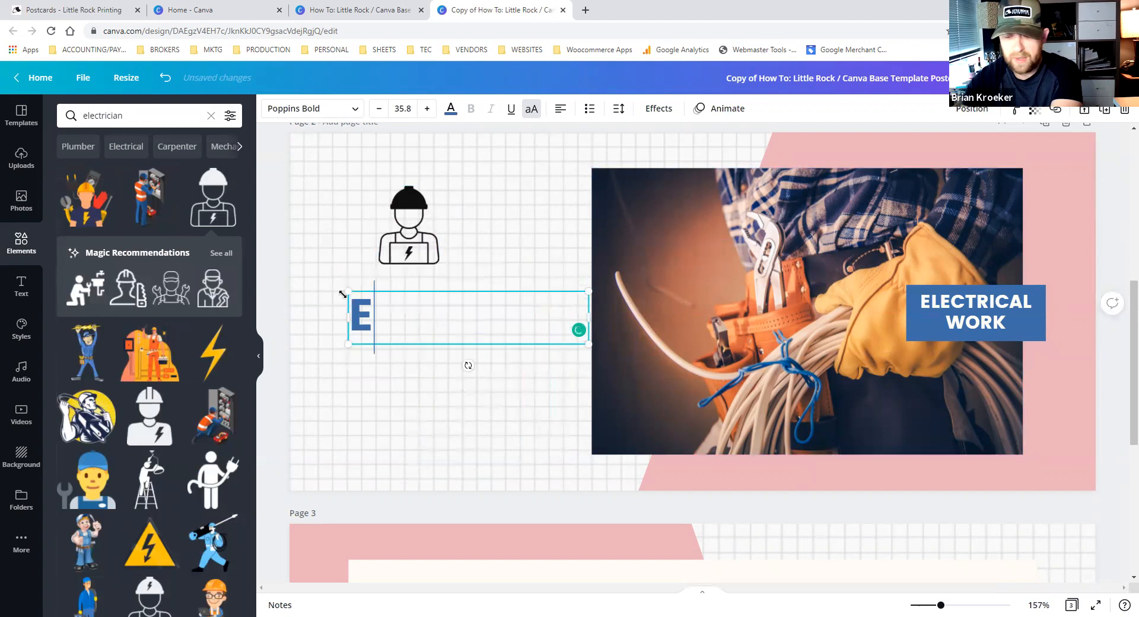
text(LE)
key(BackSpace)
text(LECT)
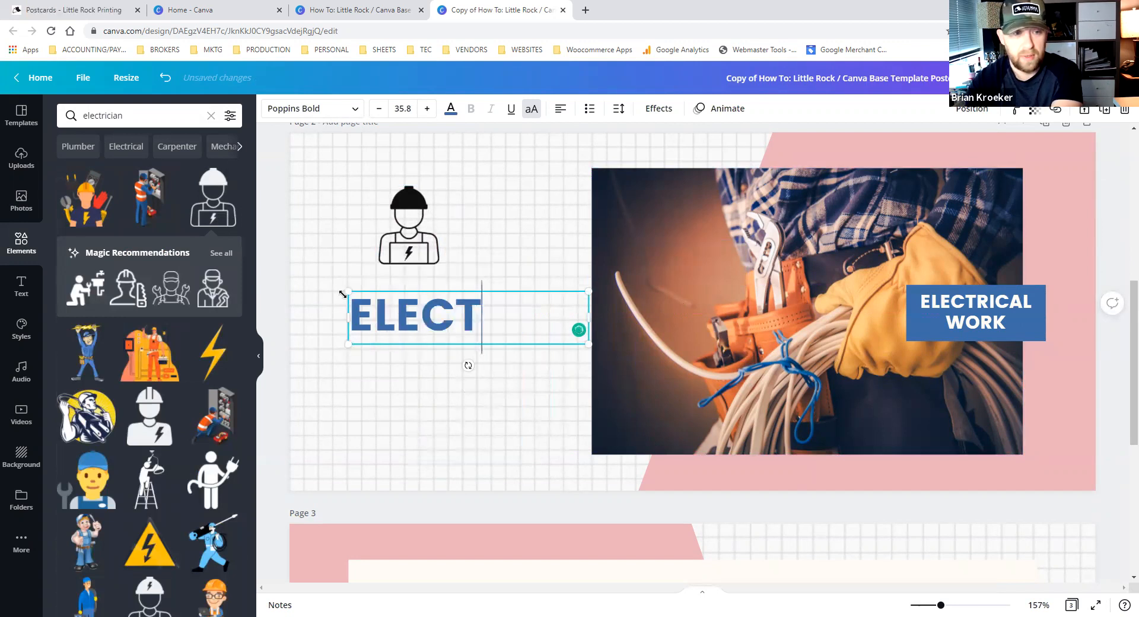
text(RICAL WORK)
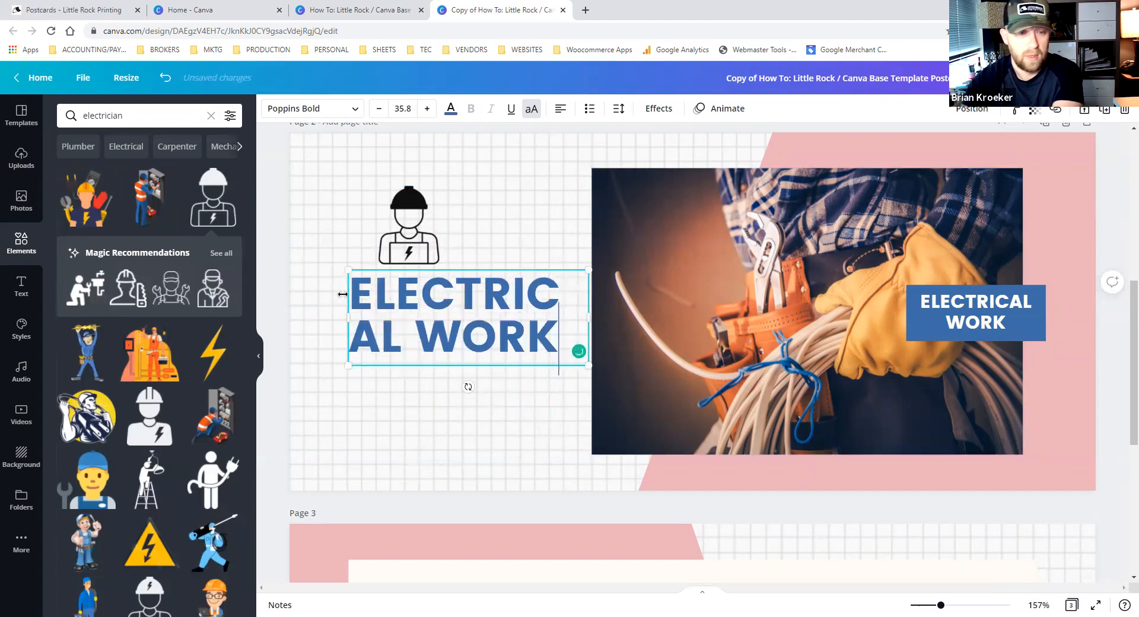
Step: Scale the large ELECTRICAL WORK heading down to font size 22.7 and position it directly below the electrician icon
drag(588, 317, 536, 328)
click(383, 349)
click(386, 320)
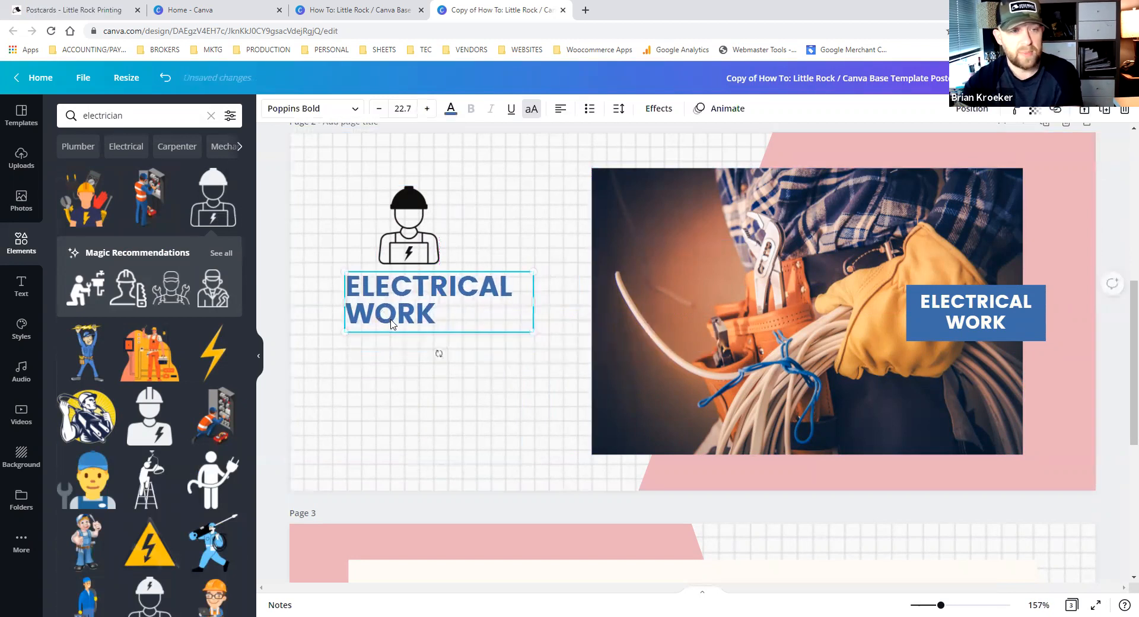
Step: Duplicate the ELECTRICAL WORK heading below the original and place the yellow lightning bolt graphic beside the copy
right_click(392, 322)
click(425, 336)
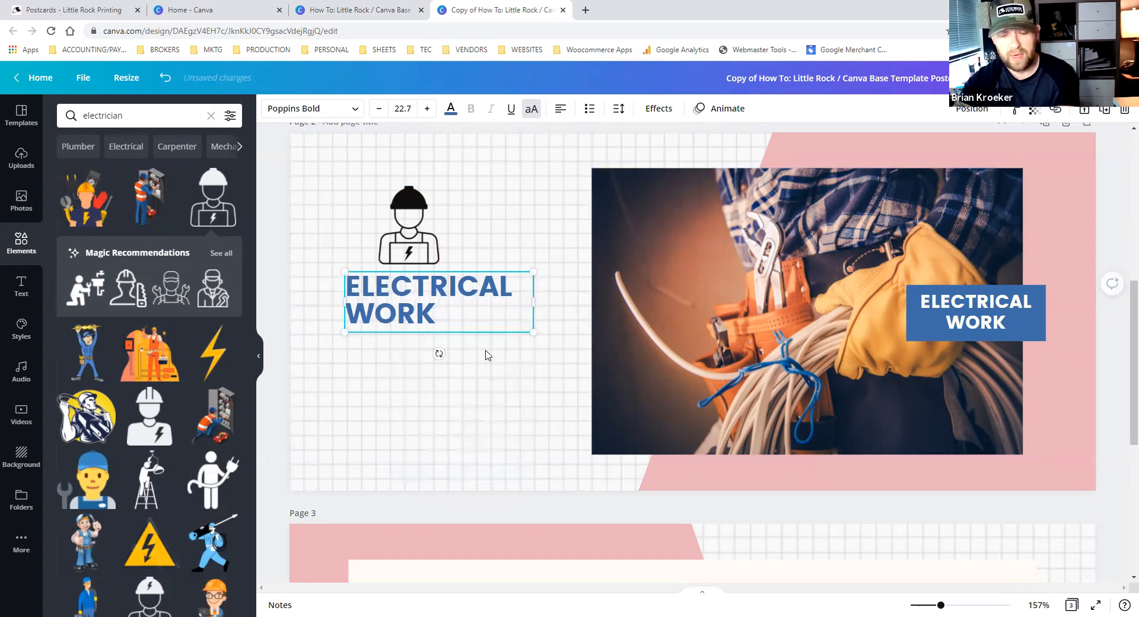
key(ctrl+v)
drag(451, 336, 426, 396)
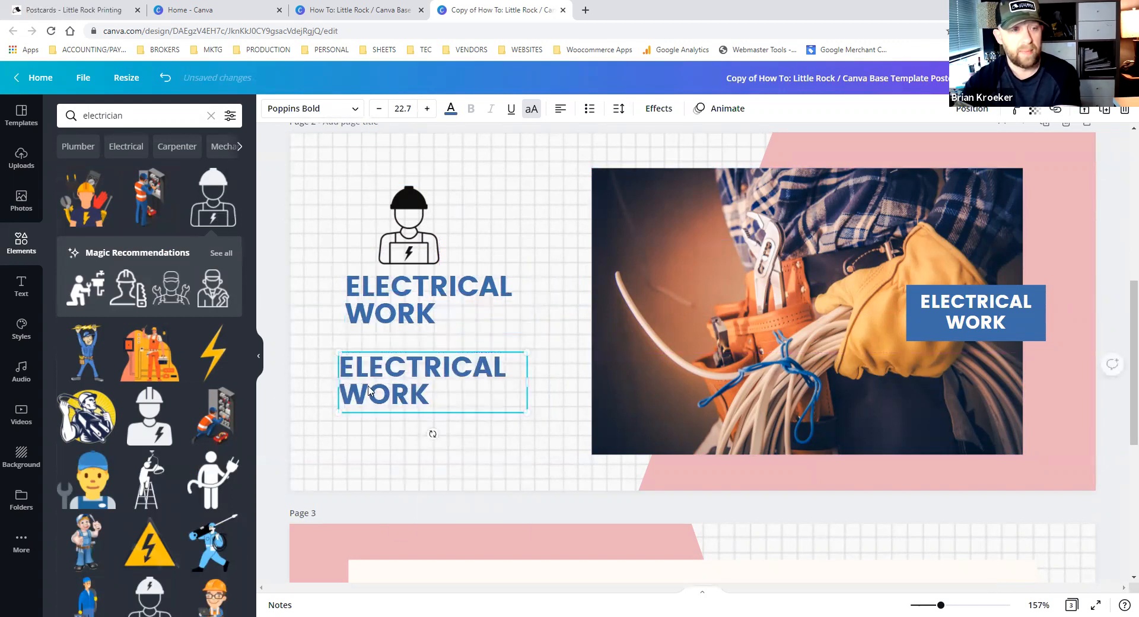
drag(215, 354, 541, 408)
Step: Look through the available photos, uploads, templates, text, styles, audio, videos and backgrounds
click(21, 201)
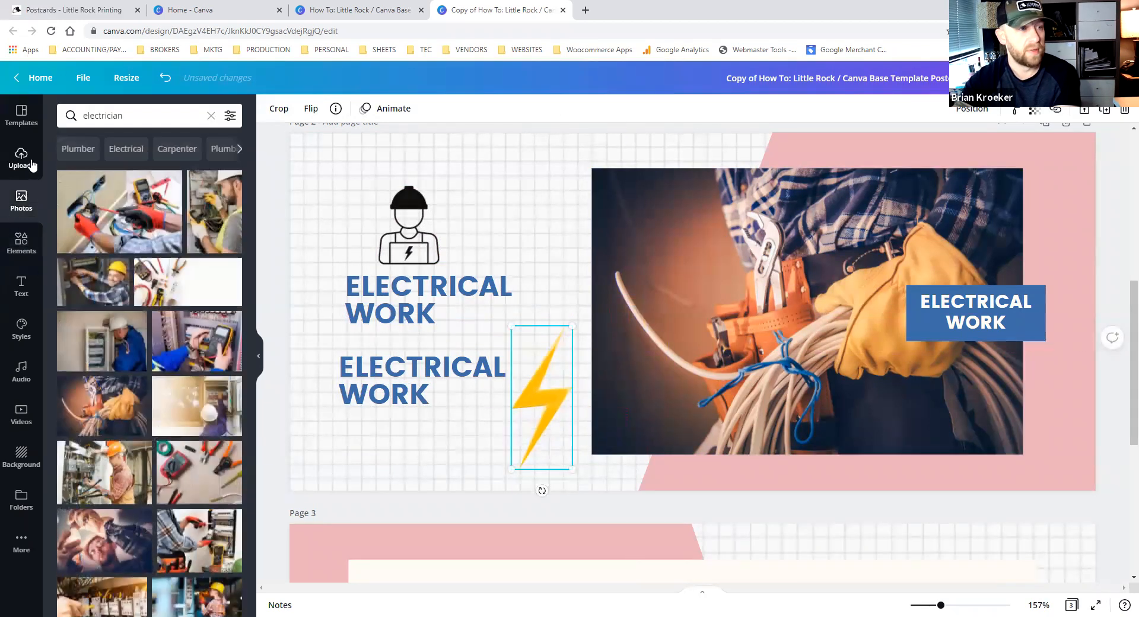
click(24, 161)
click(18, 119)
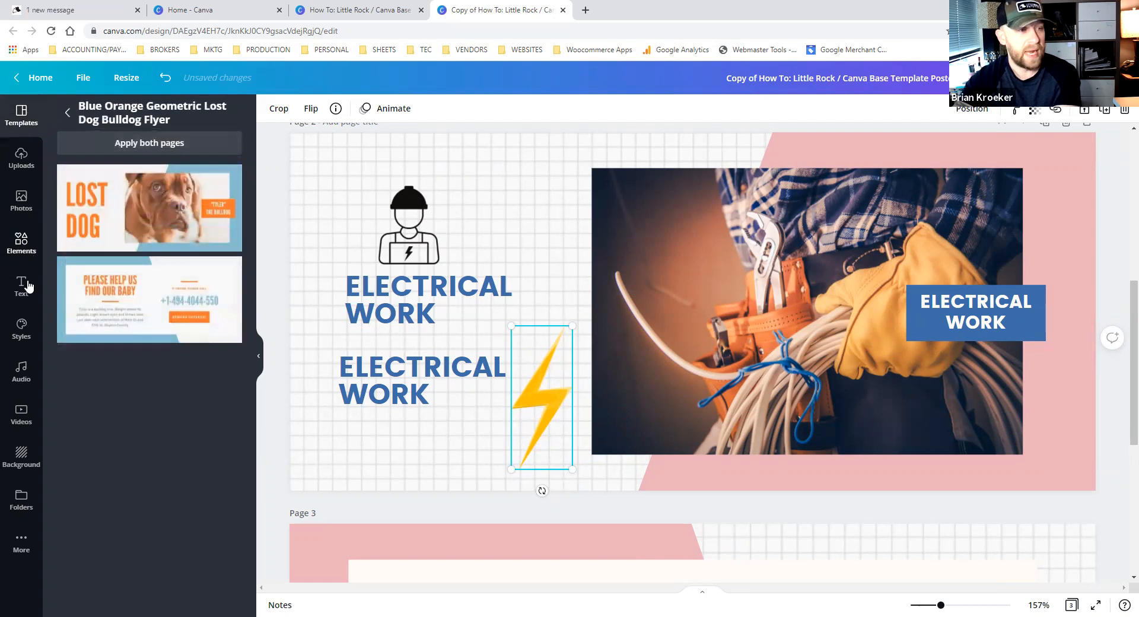
click(28, 286)
click(22, 328)
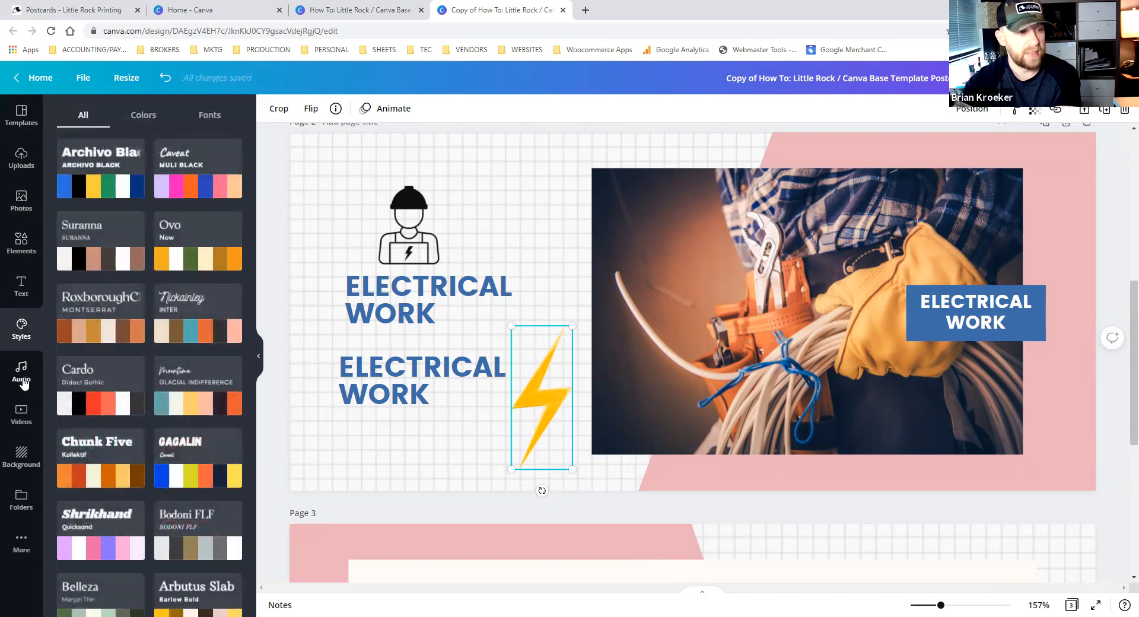
click(22, 381)
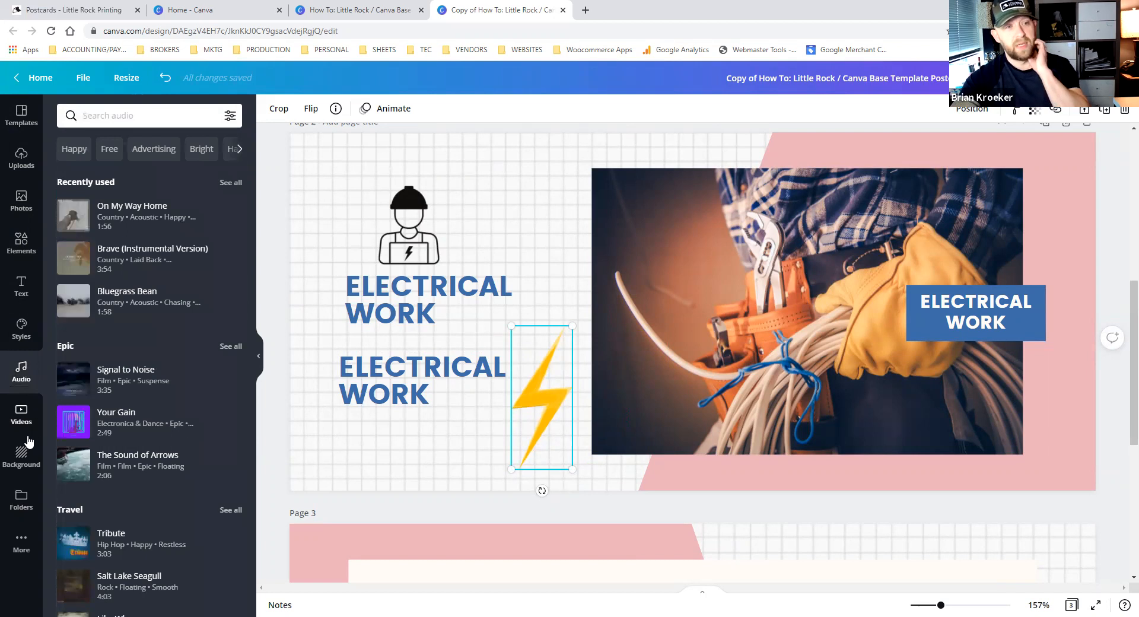
click(24, 418)
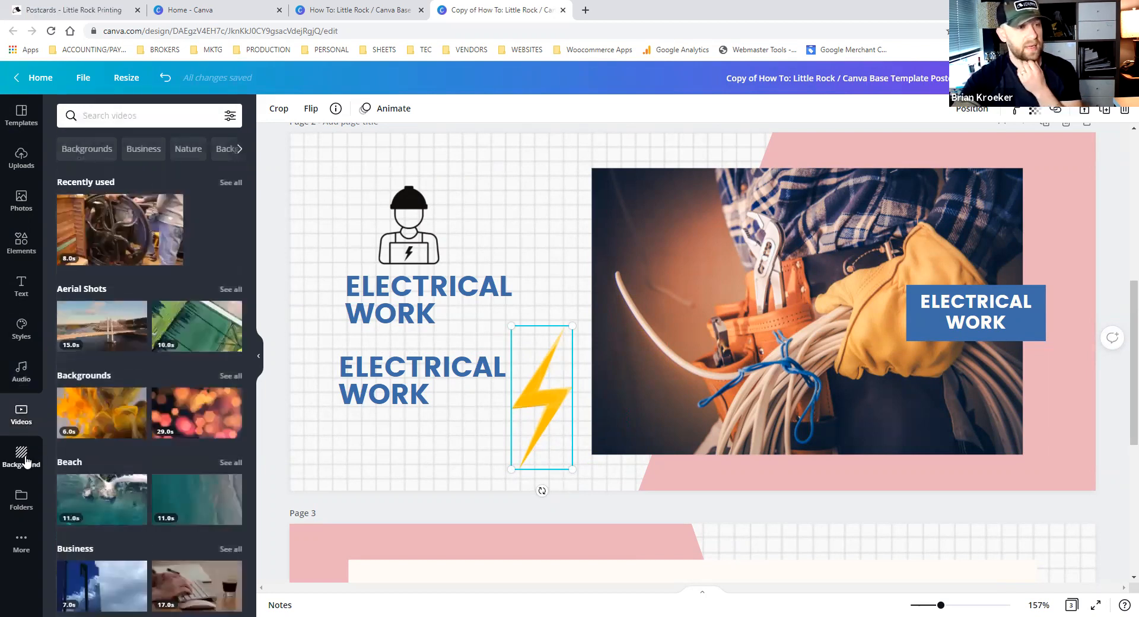
click(26, 462)
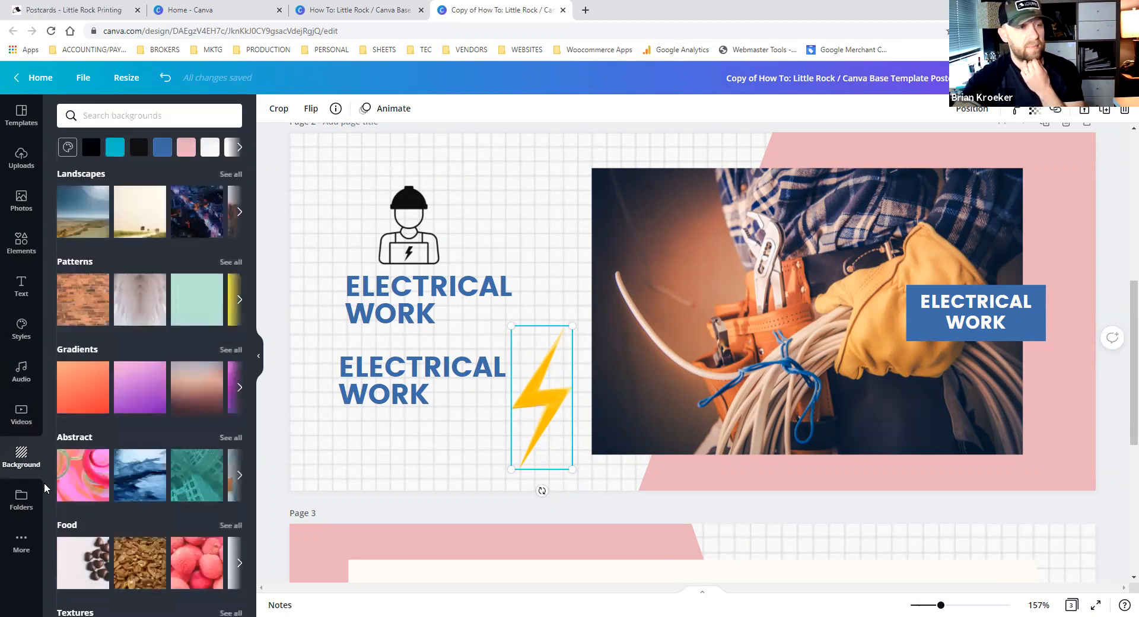
Step: Look at the available design folders and return to the postcard checklist on page 1
click(24, 497)
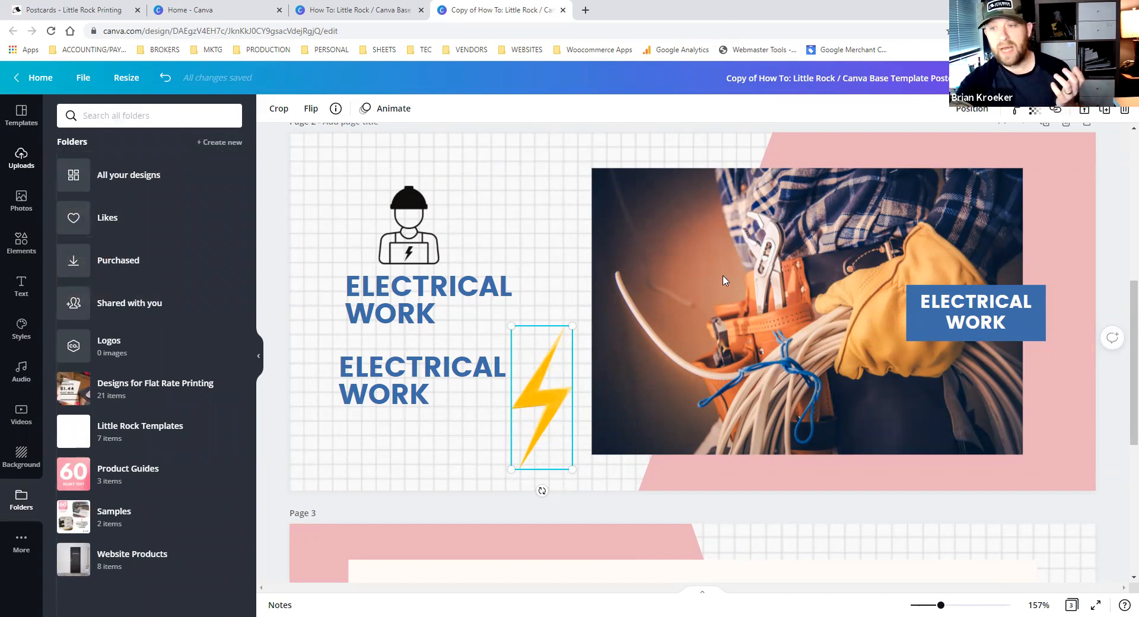
scroll(724, 280, up, 5)
scroll(928, 288, up, 2)
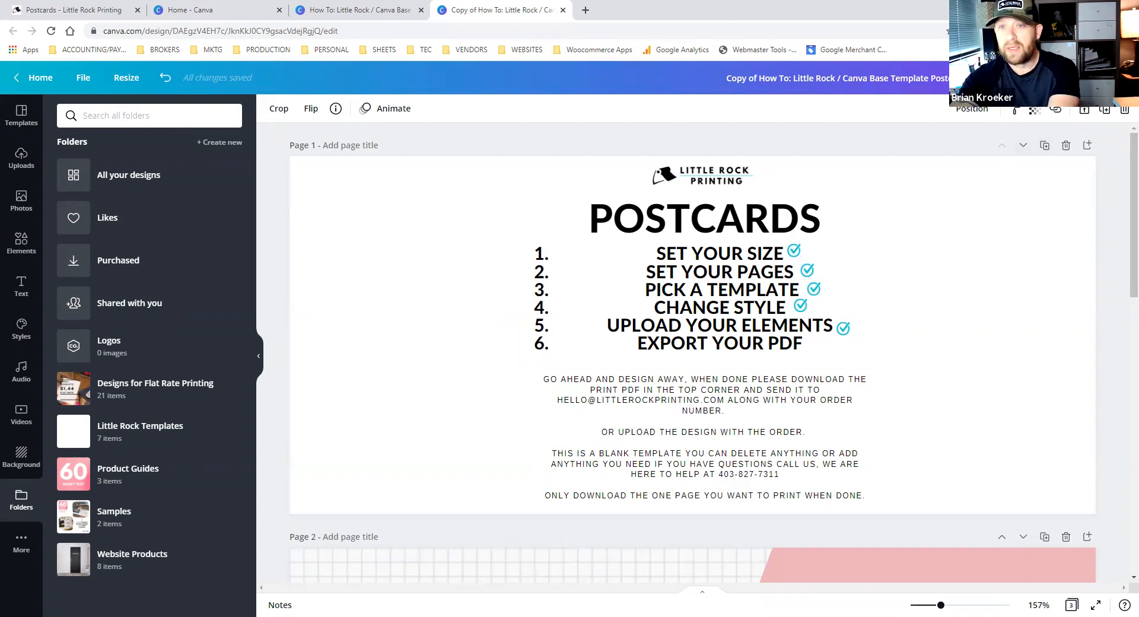
Step: Set the design download to the PDF Print file type and limit it to pages 2 and 3
click(1068, 77)
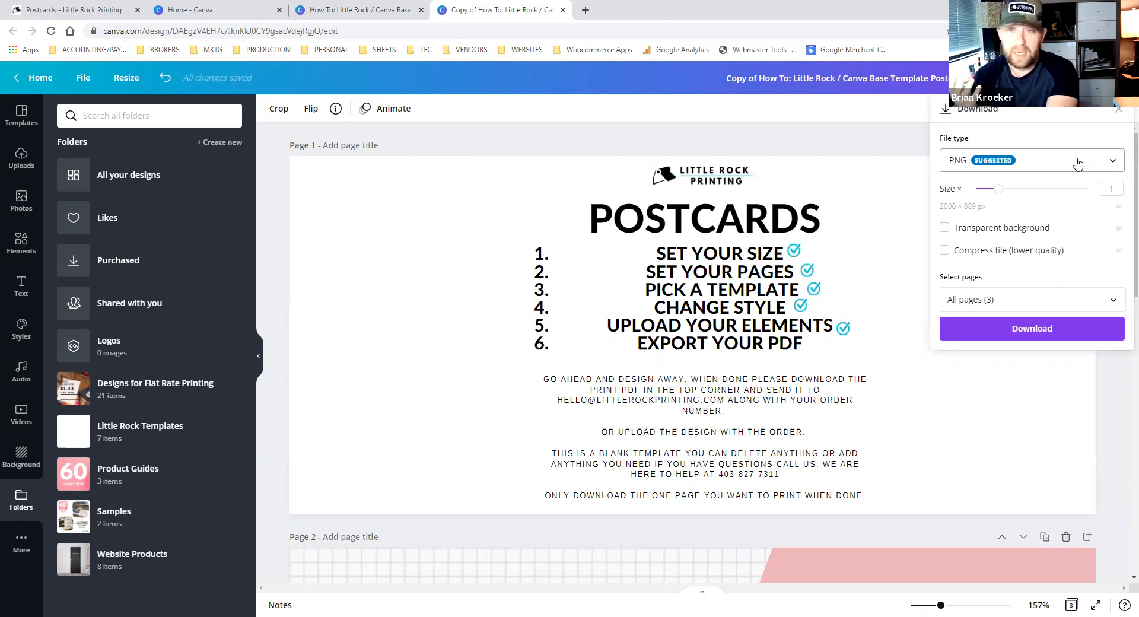
click(1078, 163)
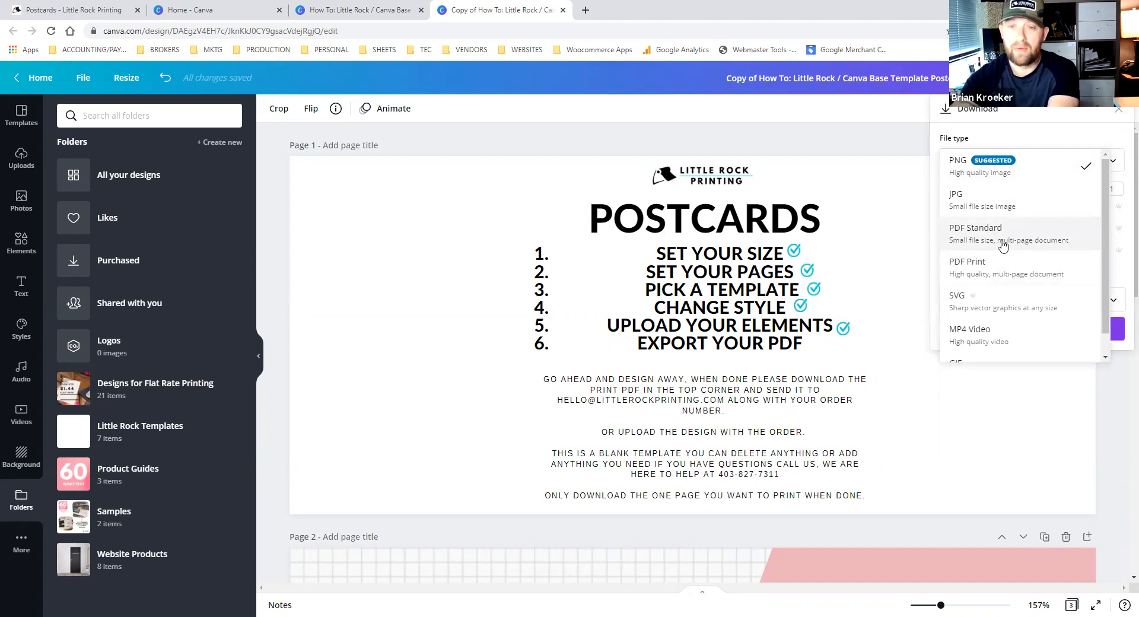
click(975, 276)
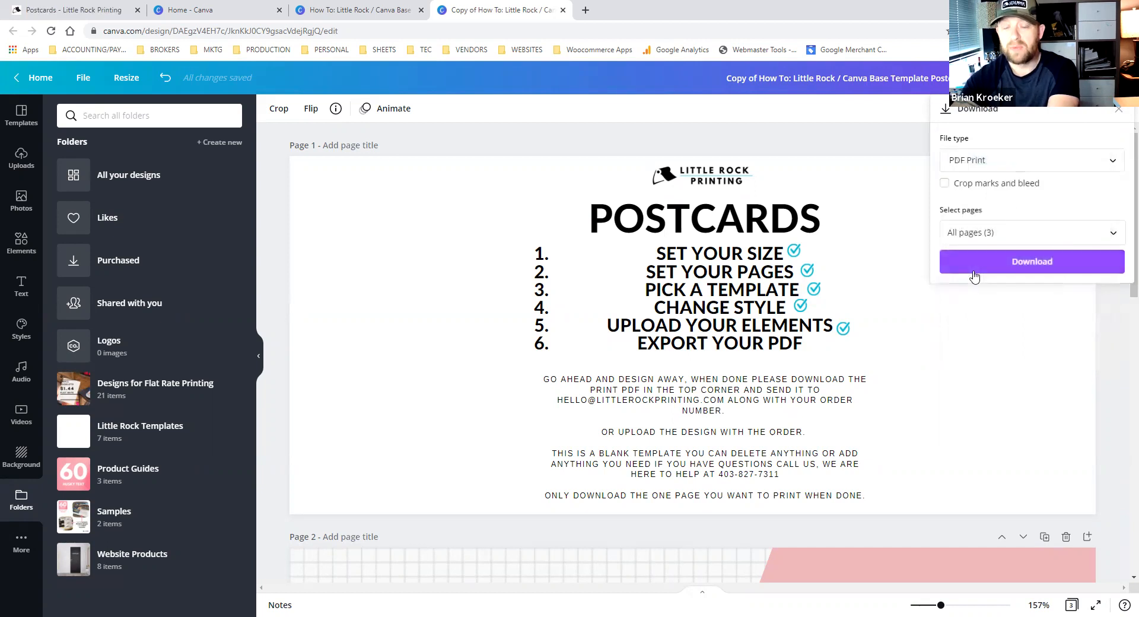
click(1111, 232)
click(1002, 329)
click(1009, 366)
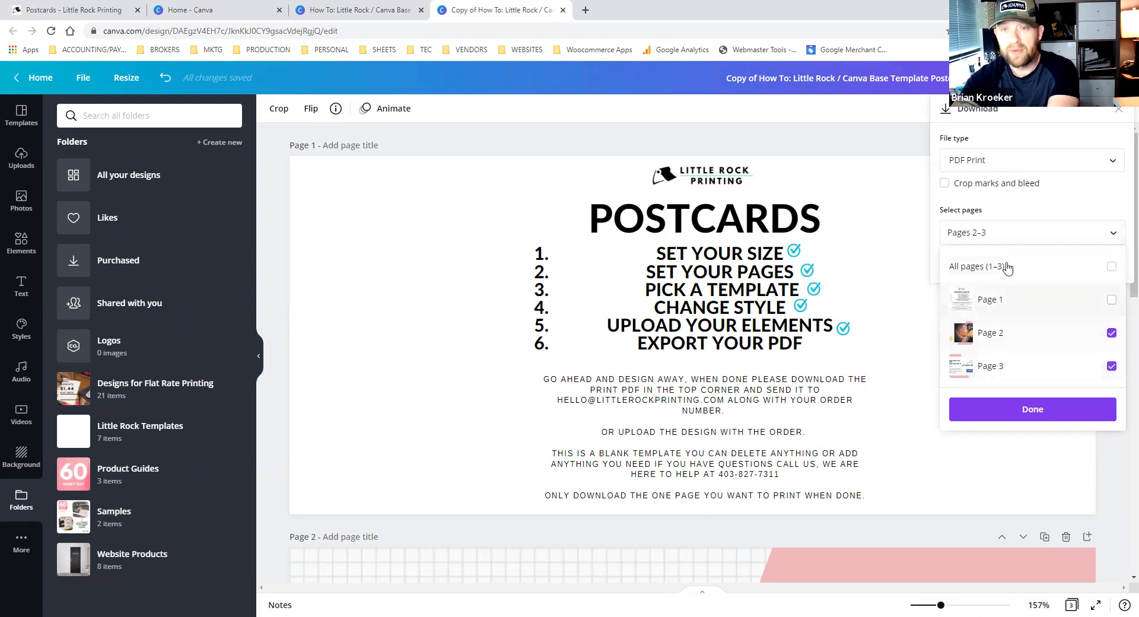
Step: Include crop marks and bleed, download the print PDF, and return to editing the design
click(945, 183)
click(946, 184)
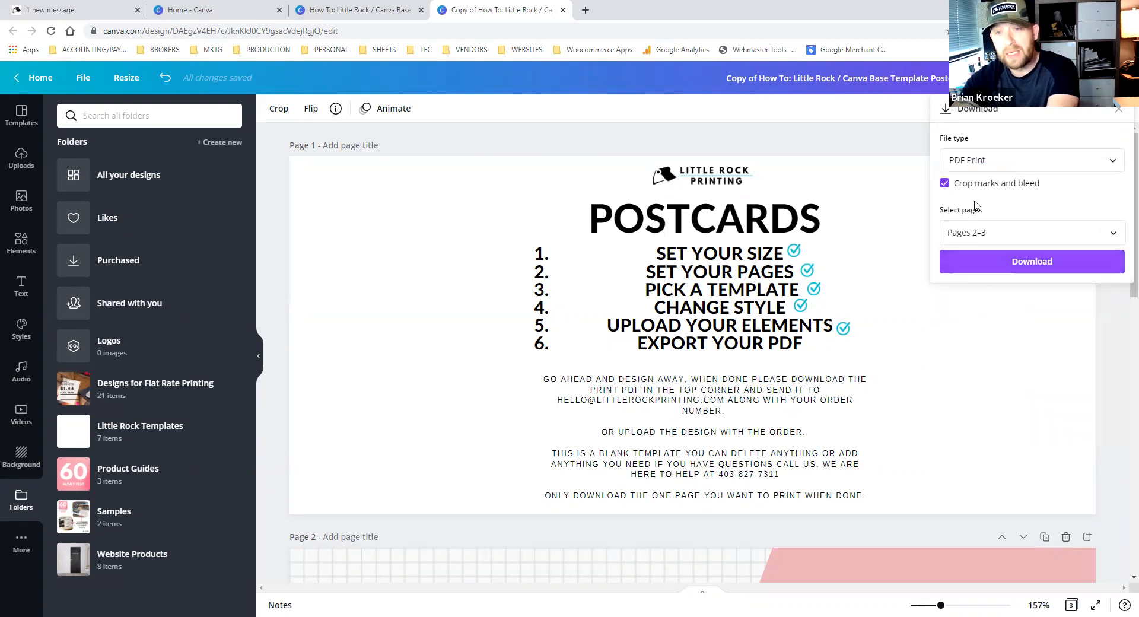
click(1006, 270)
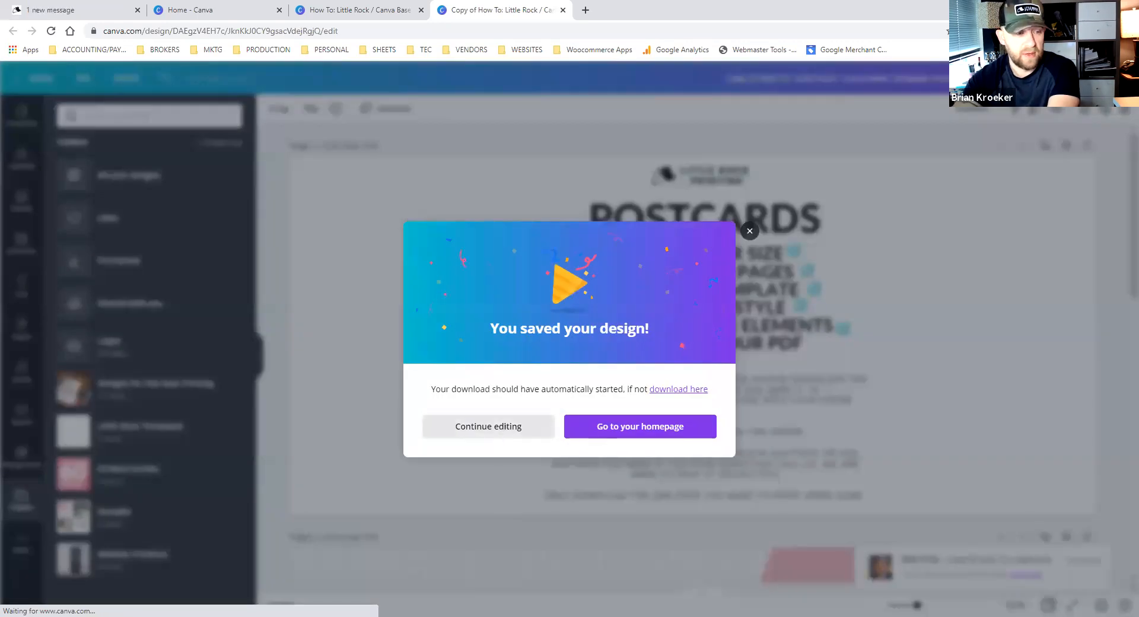
click(487, 426)
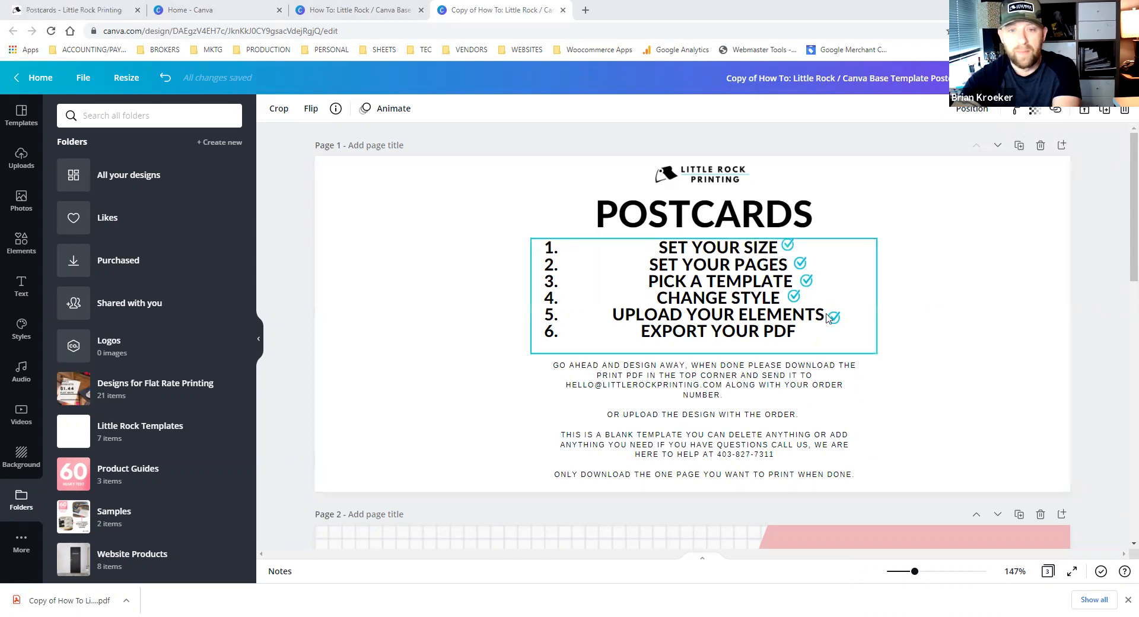
Step: Duplicate the check mark beside UPLOAD YOUR ELEMENTS and place the copy next to EXPORT YOUR PDF
drag(834, 317, 806, 333)
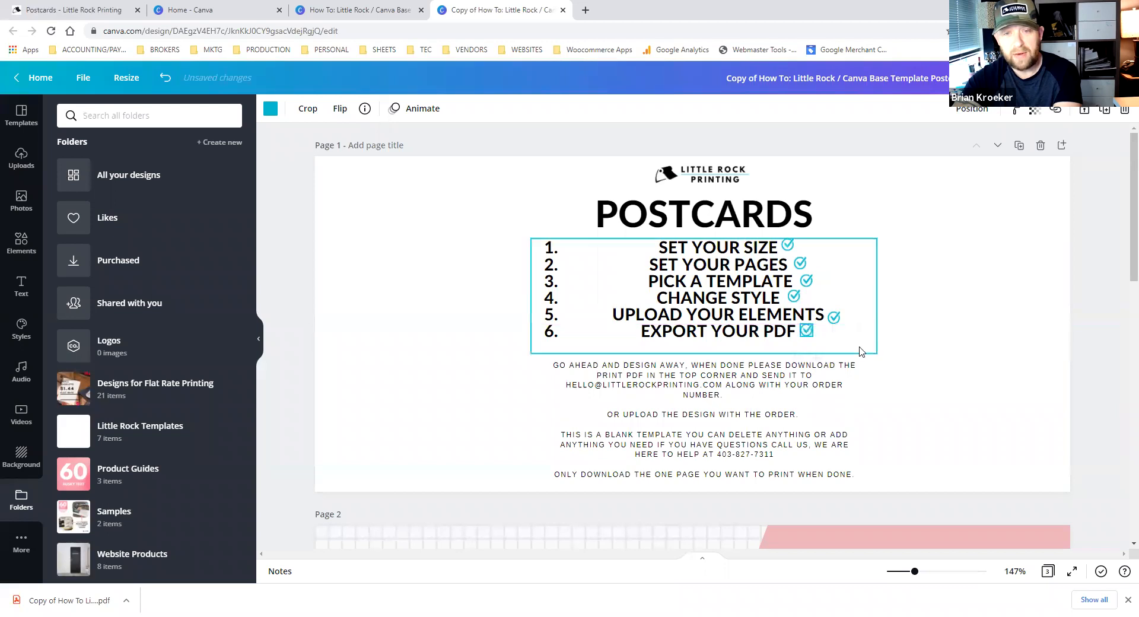
click(959, 408)
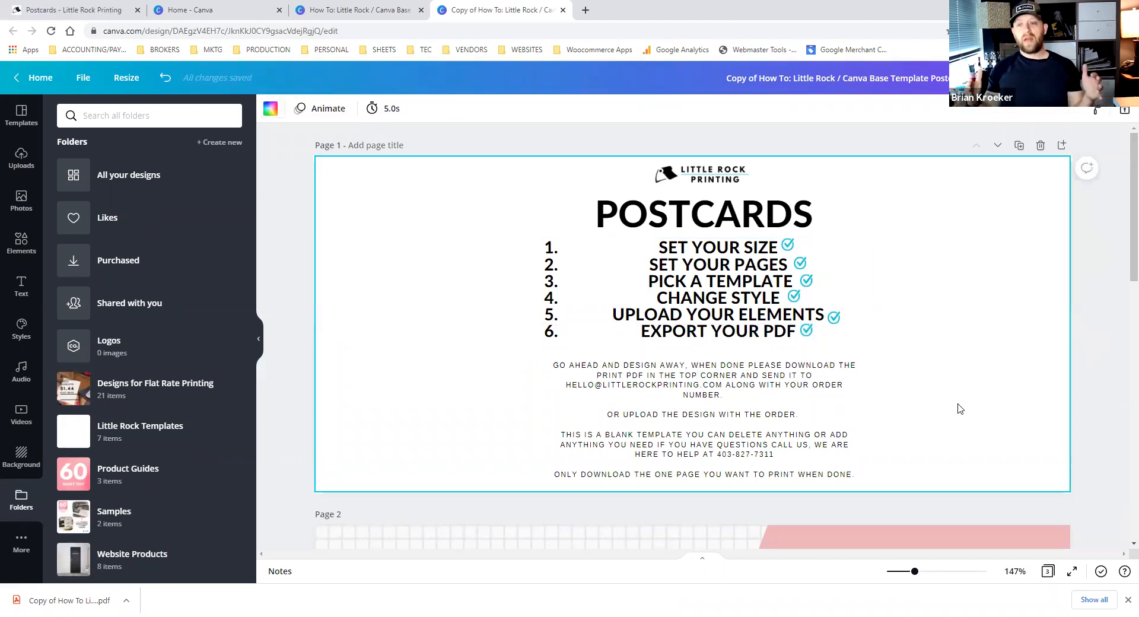